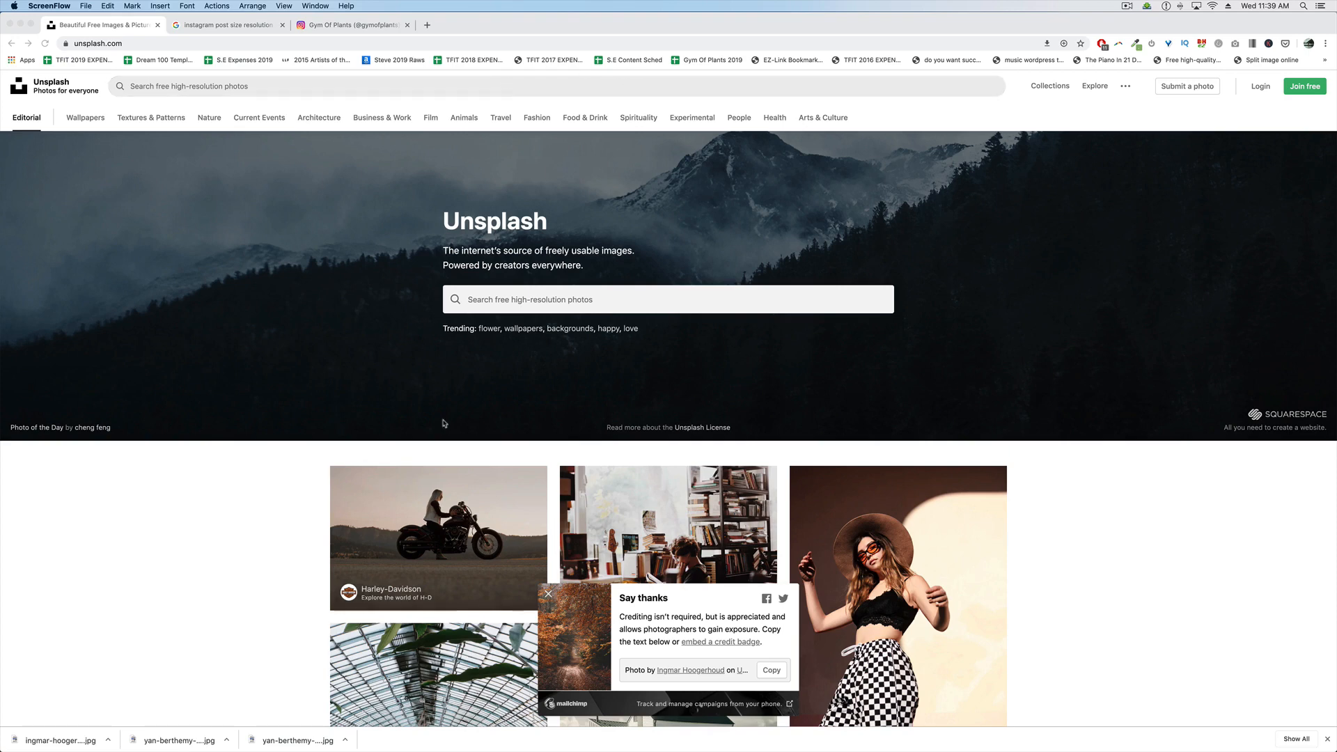
# Step: Dismiss the photo credit pop-up and download the greenhouse plant photo from the Unsplash gallery
pyautogui.scroll(-5, 446, 425)
pyautogui.click(549, 597)
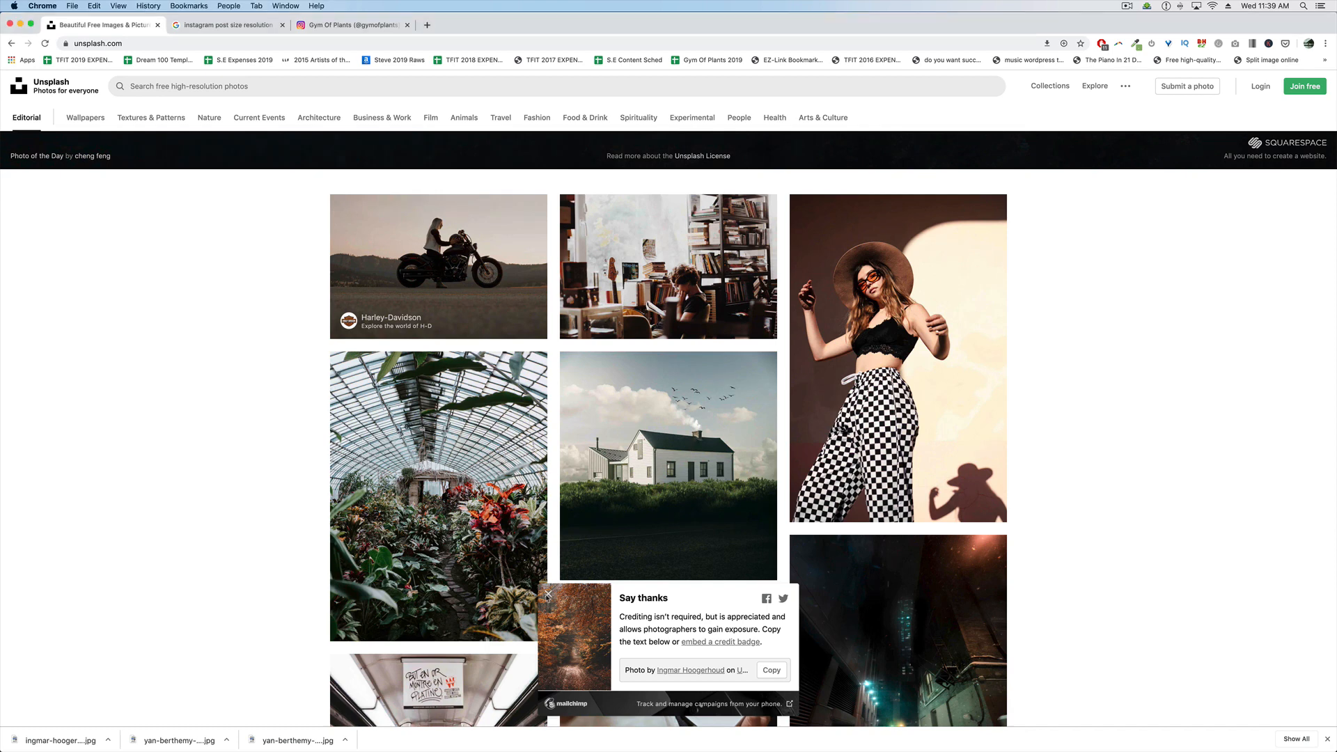
pyautogui.click(550, 596)
pyautogui.scroll(-3, 550, 596)
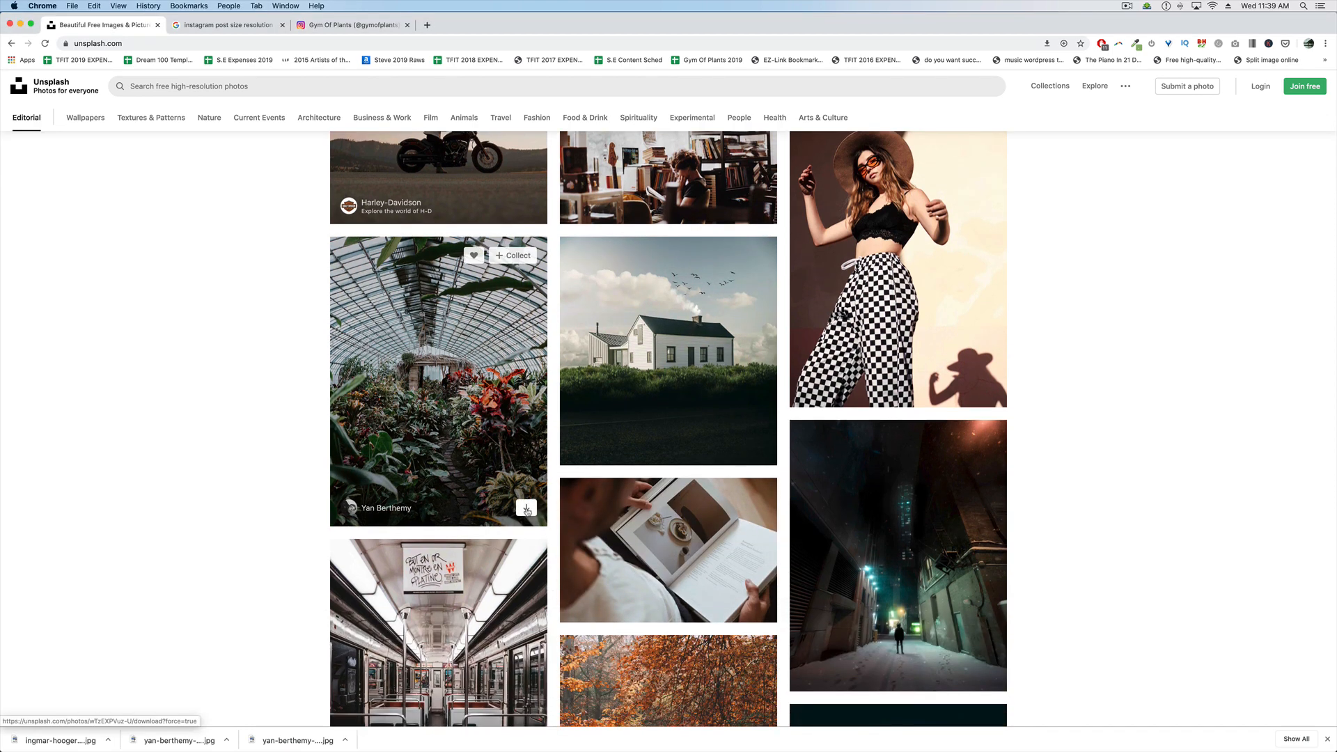
pyautogui.click(527, 509)
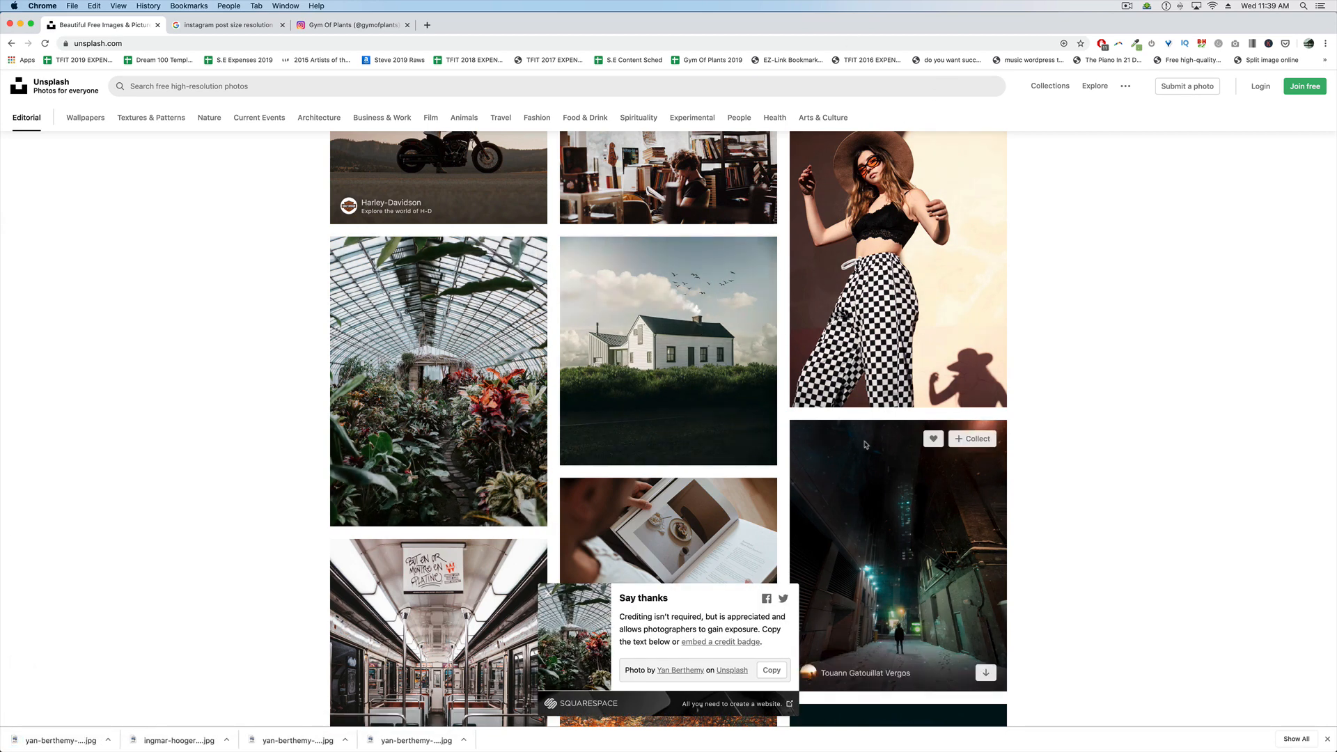
# Step: Switch to Photoshop and start setting up a new document
pyautogui.press('super+Tab')
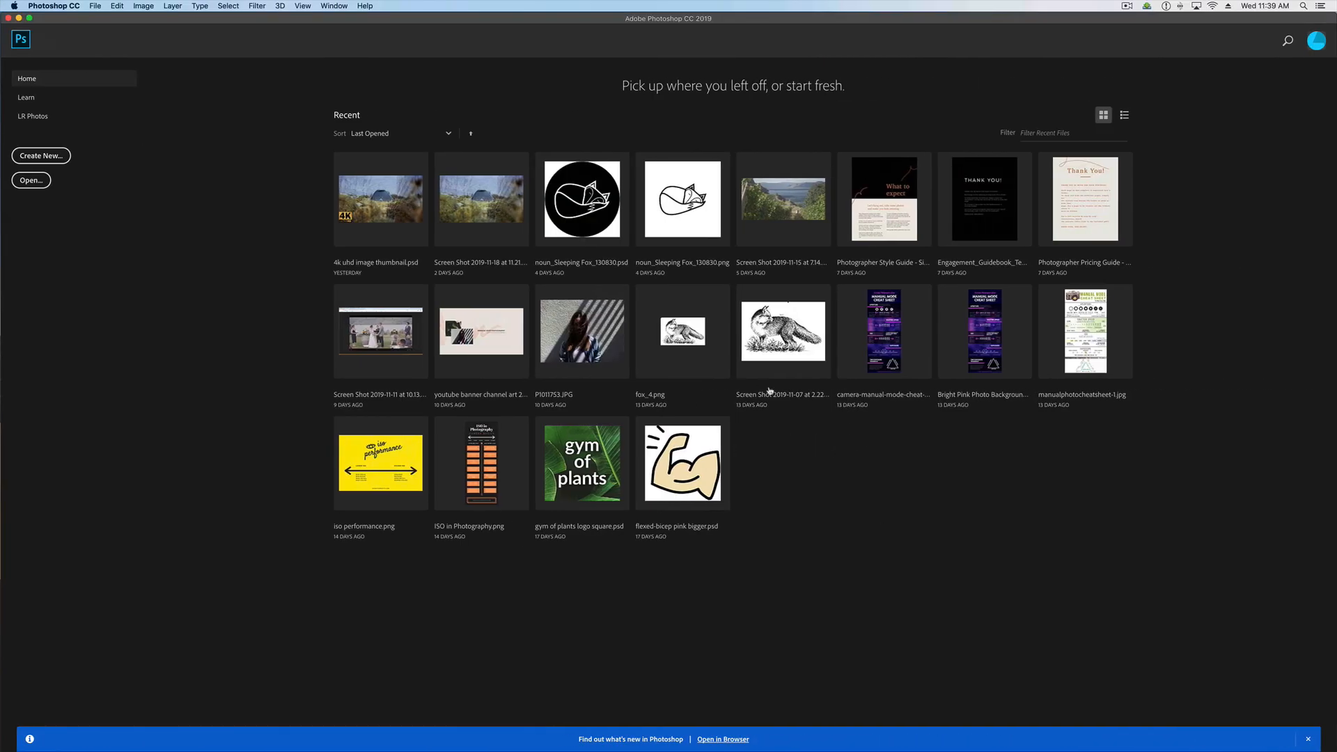
pyautogui.click(56, 160)
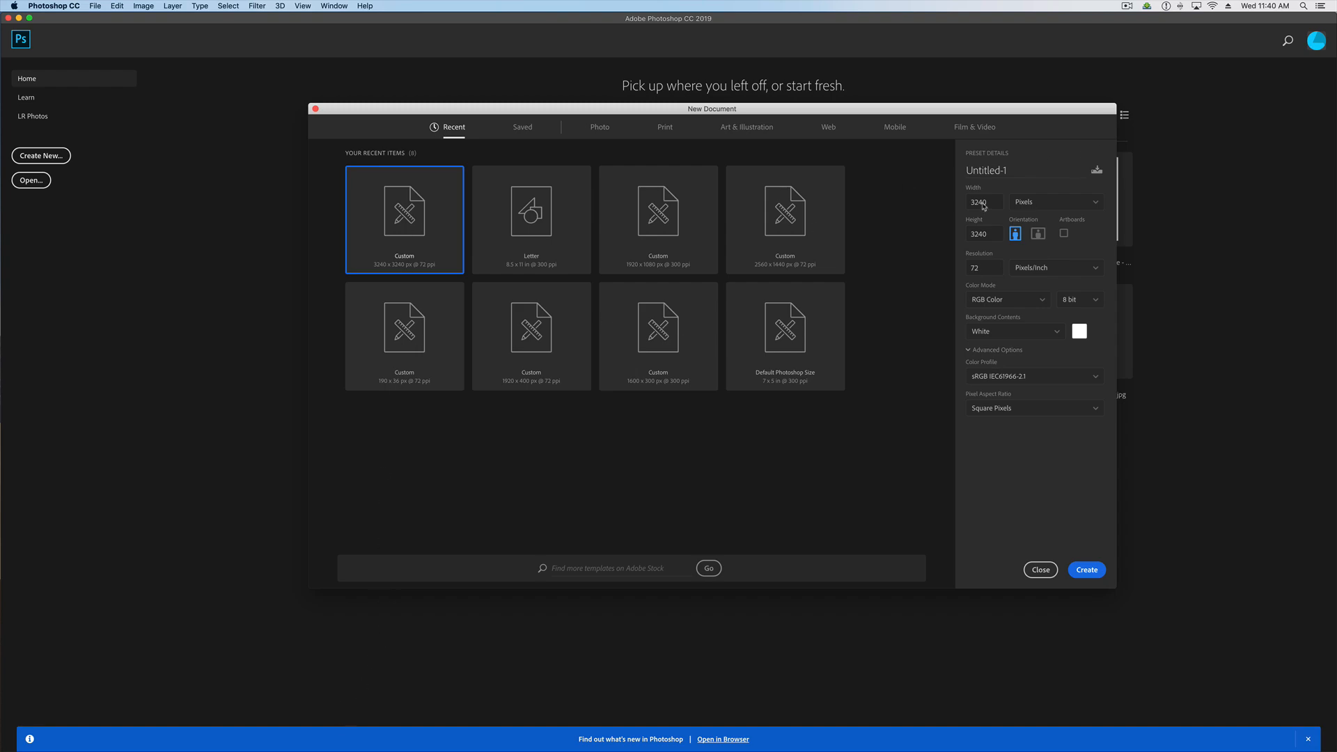
# Step: Switch to Chrome and check the optimal pixel width for Instagram posts in the post size search results
pyautogui.press('super+Tab')
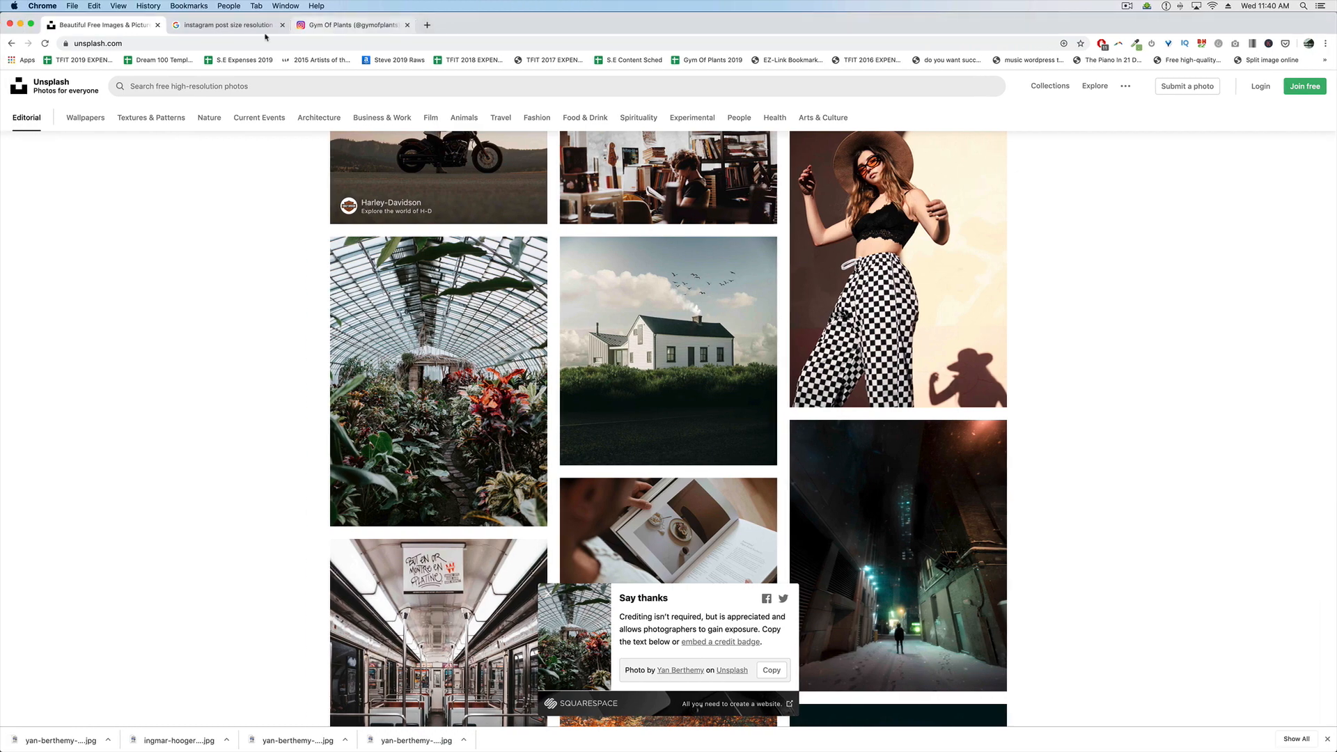
pyautogui.click(228, 26)
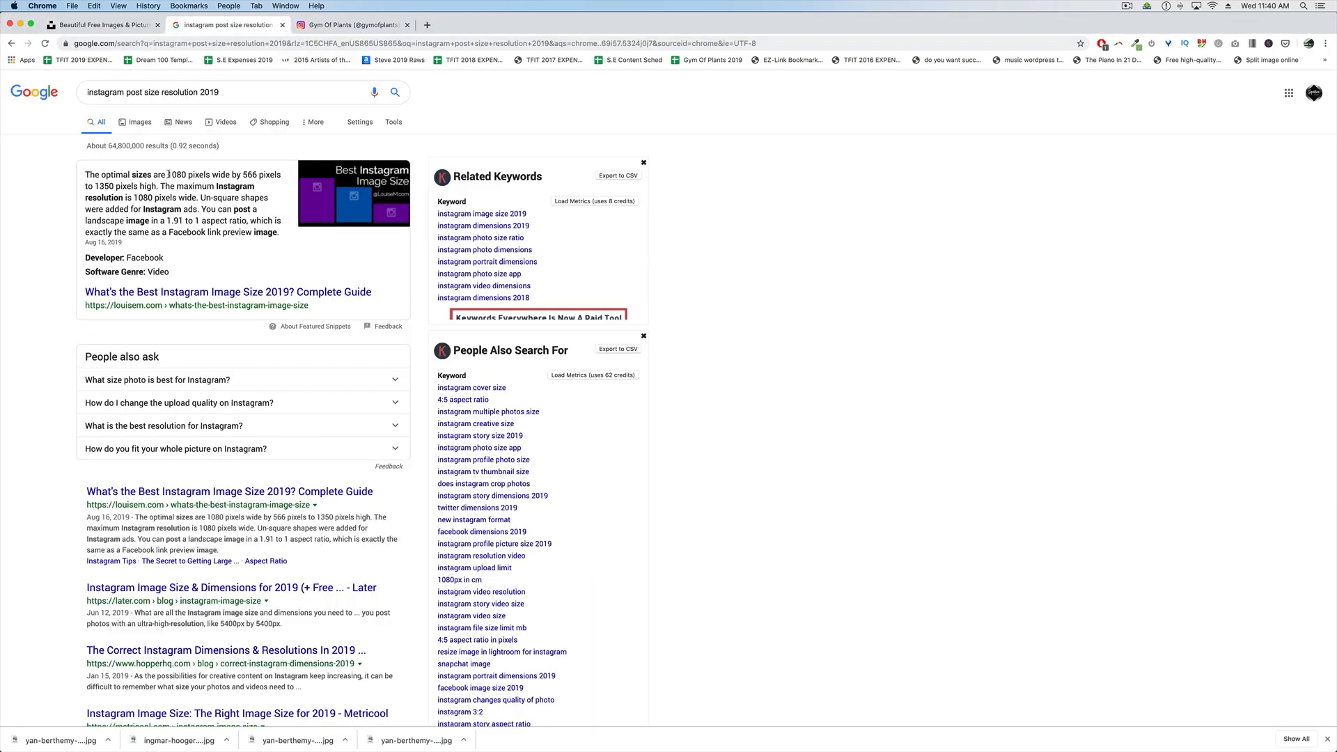
pyautogui.moveTo(168, 174); pyautogui.dragTo(235, 174)
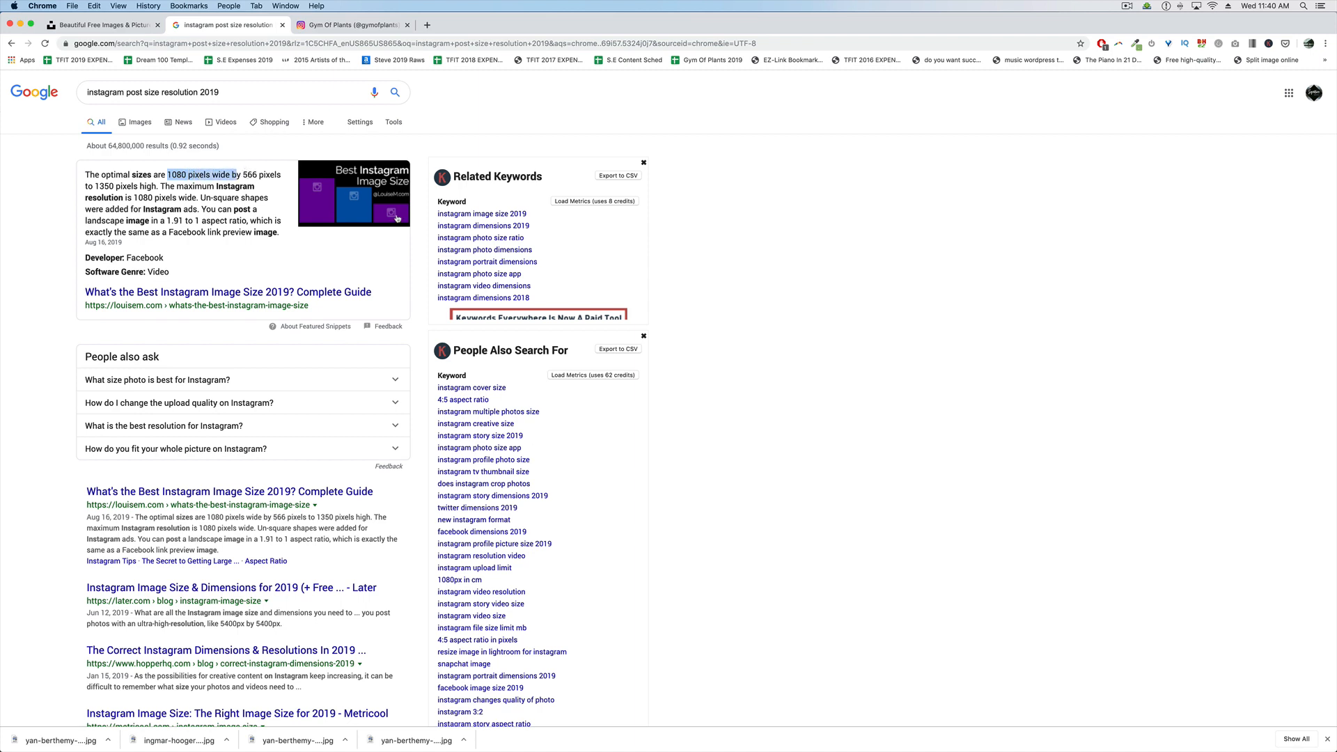
pyautogui.moveTo(324, 203)
pyautogui.mouseDown()
pyautogui.moveTo(338, 214)
pyautogui.moveTo(320, 212)
pyautogui.mouseUp()
pyautogui.click(200, 179)
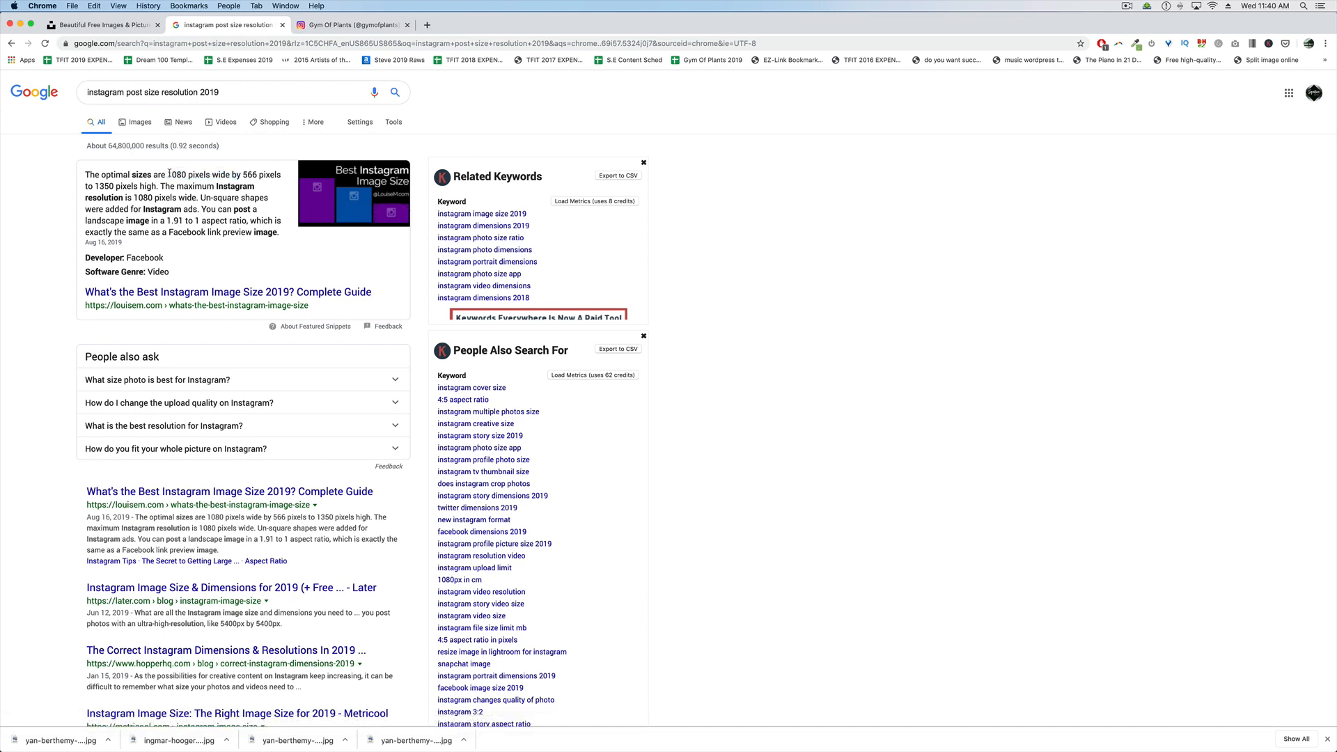
pyautogui.moveTo(167, 174); pyautogui.dragTo(185, 174)
# Step: Return to Photoshop, open Calculator and compute 1080*3 for the total size of a three-post-wide grid
pyautogui.hotkey('ctrl', 'Right')
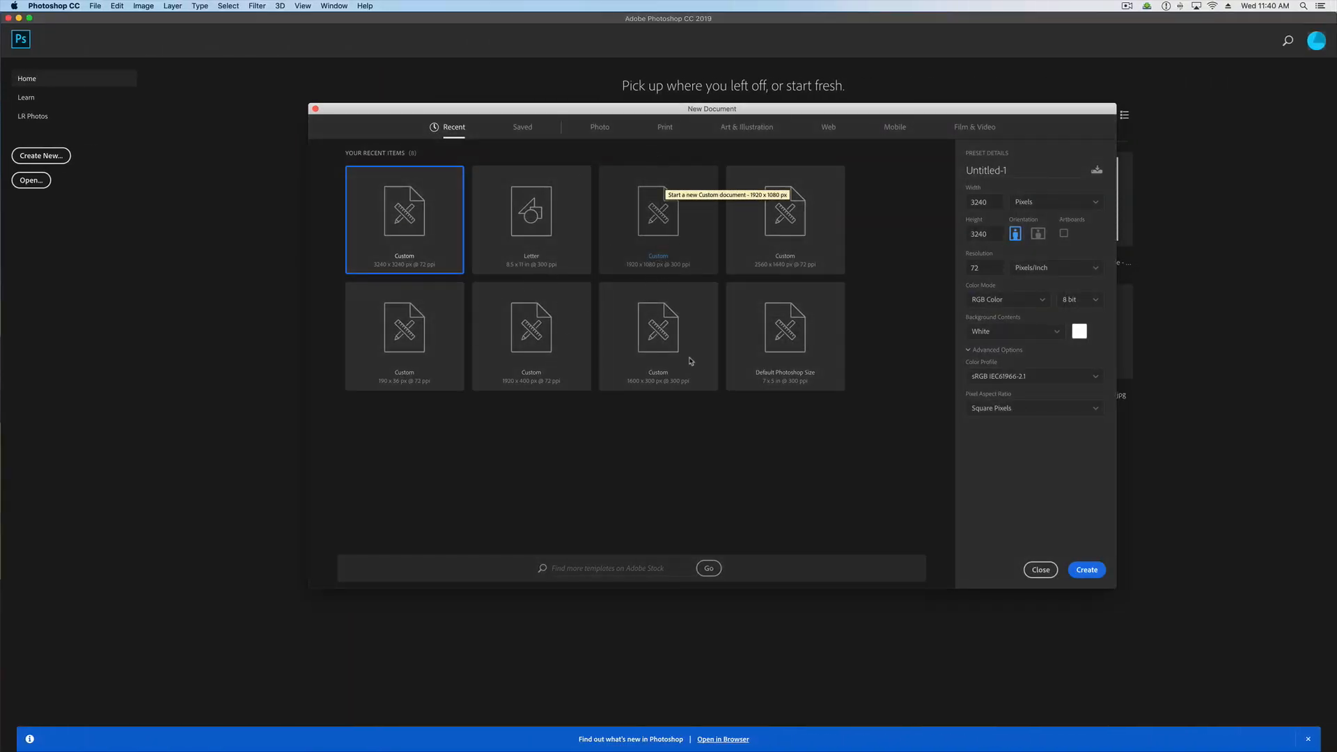
pyautogui.press('super+space')
pyautogui.write('calc')
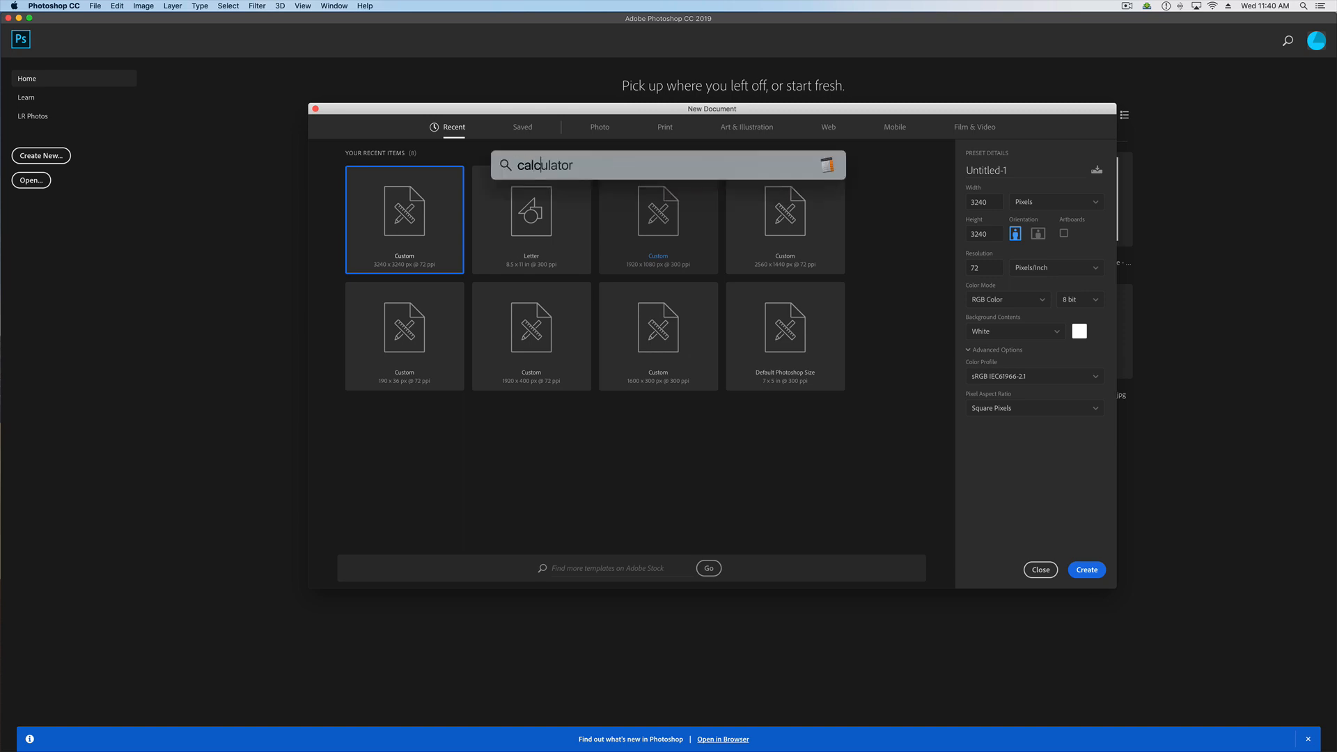
pyautogui.press('Return')
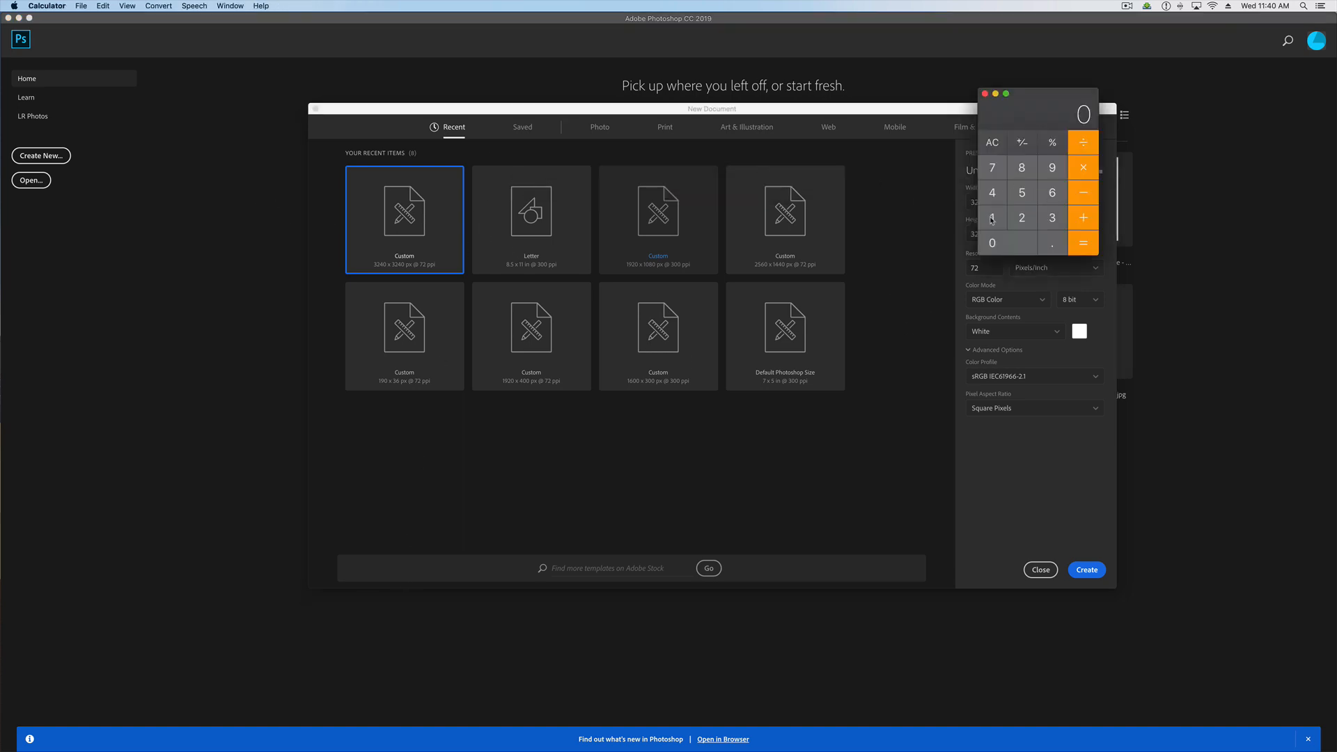
pyautogui.write('1080*3')
pyautogui.press('Return')
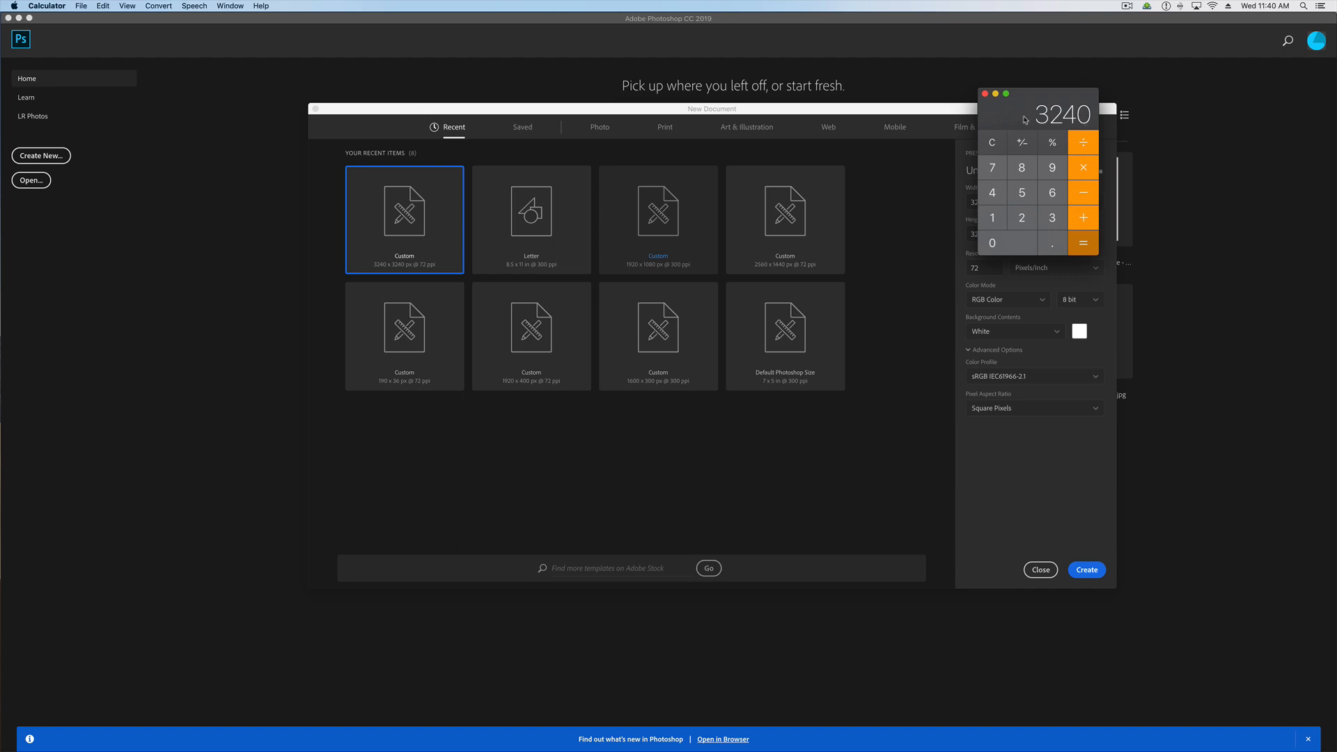
pyautogui.click(954, 255)
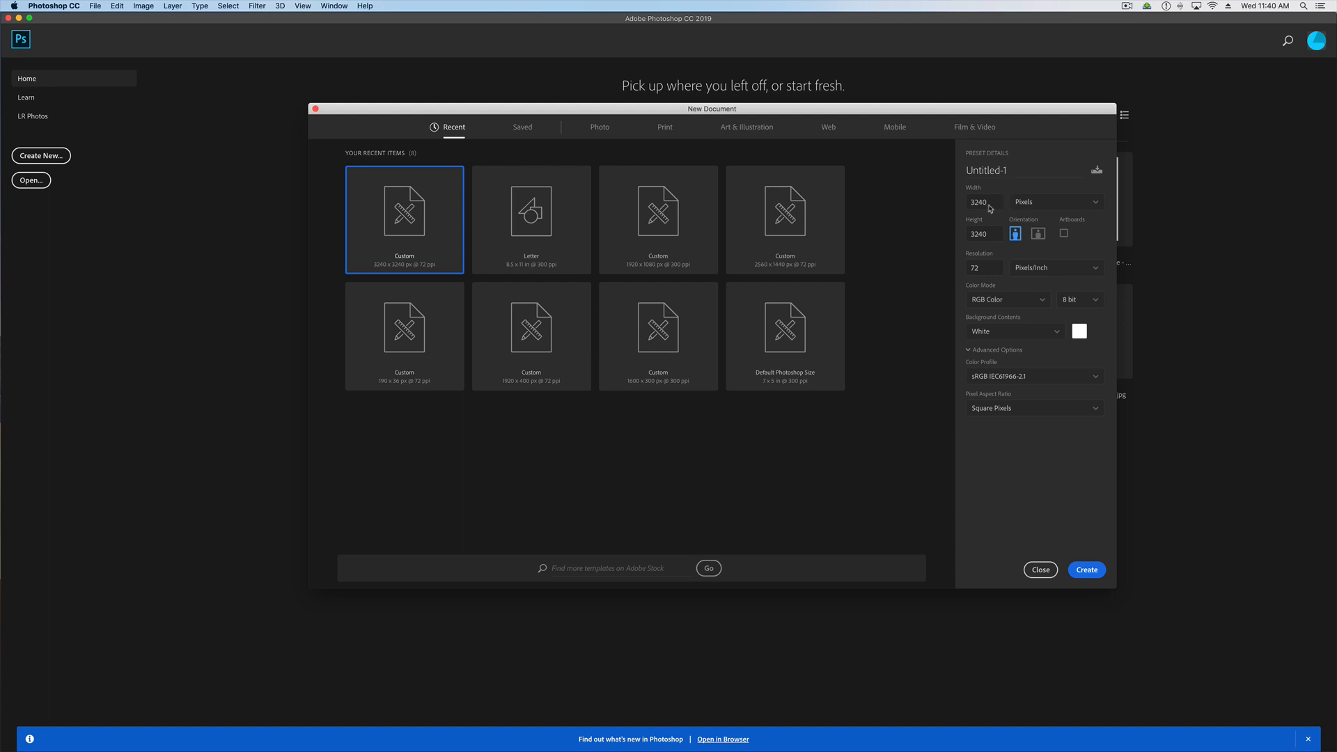
# Step: Reopen Calculator, clear the previous result and compute 2*1080 for a two-post dimension
pyautogui.press('super+space')
pyautogui.write('calc')
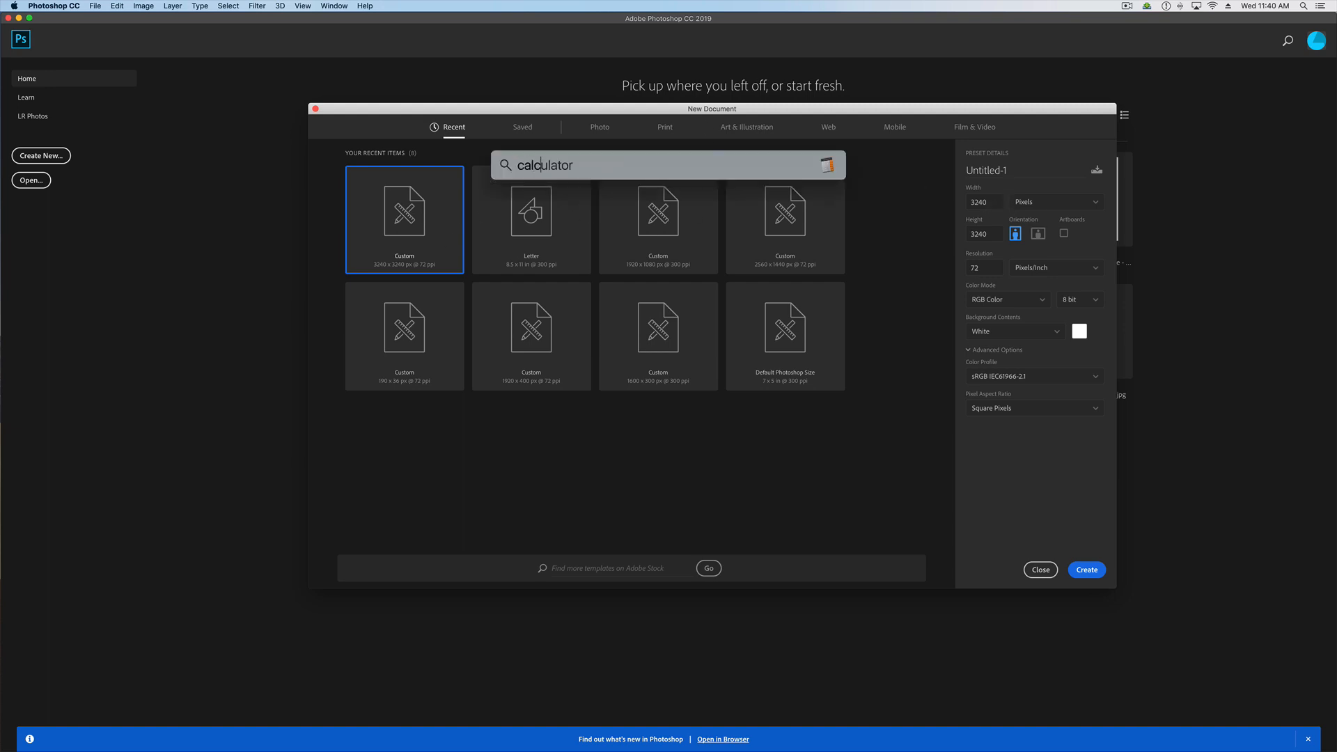
pyautogui.press('Return')
pyautogui.click(992, 146)
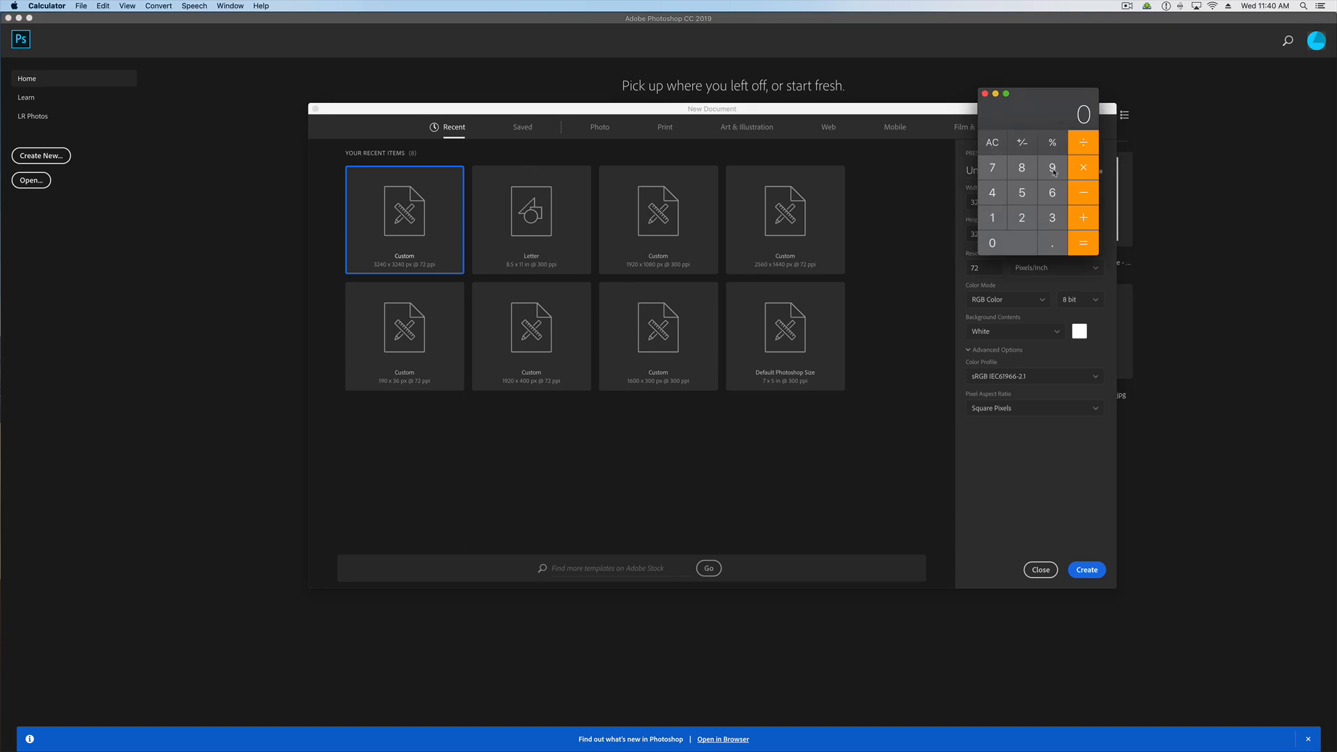
pyautogui.write('2*1080')
pyautogui.press('Return')
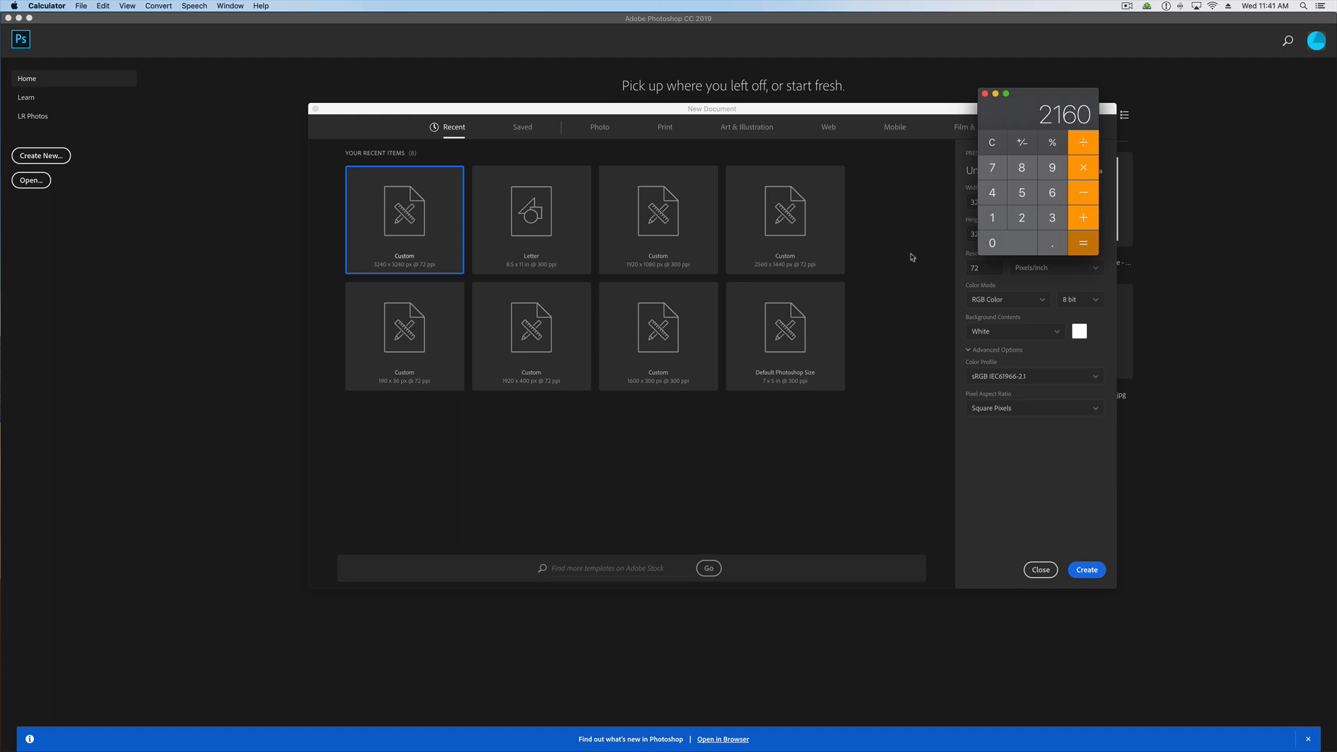
# Step: Create the new 3240 x 3240 pixel document at 72 pixels/inch in RGB Color with a white background
pyautogui.click(910, 258)
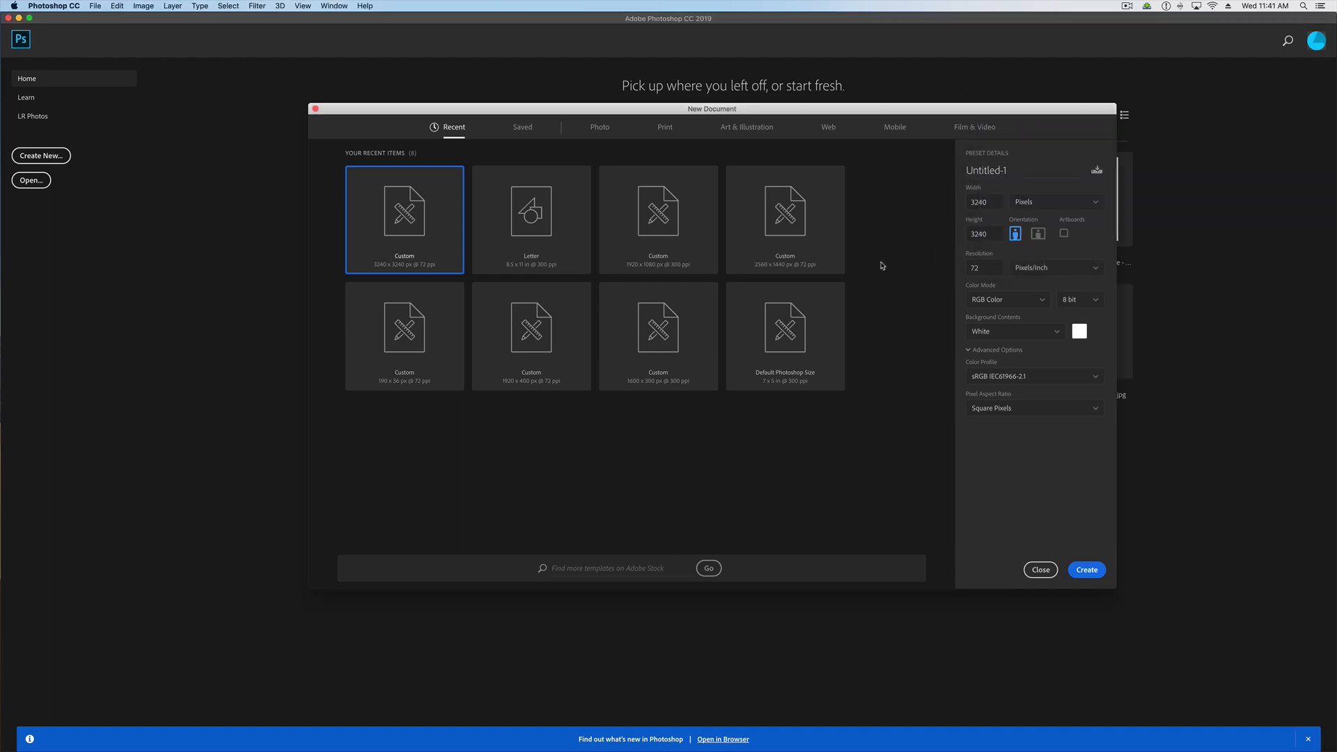
pyautogui.click(1087, 571)
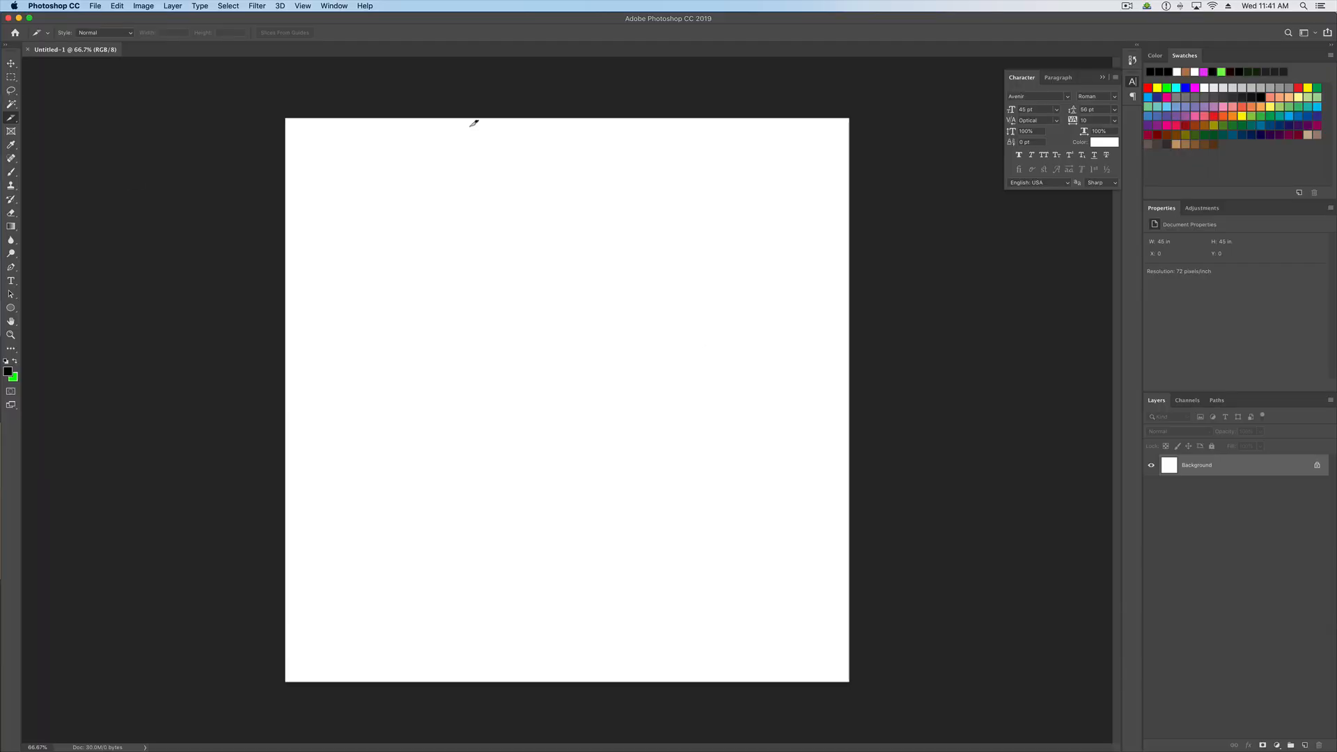
# Step: Place the downloaded greenhouse photo from the Downloads folder in Finder onto the blank Photoshop canvas
pyautogui.scroll(-5, 526, 479)
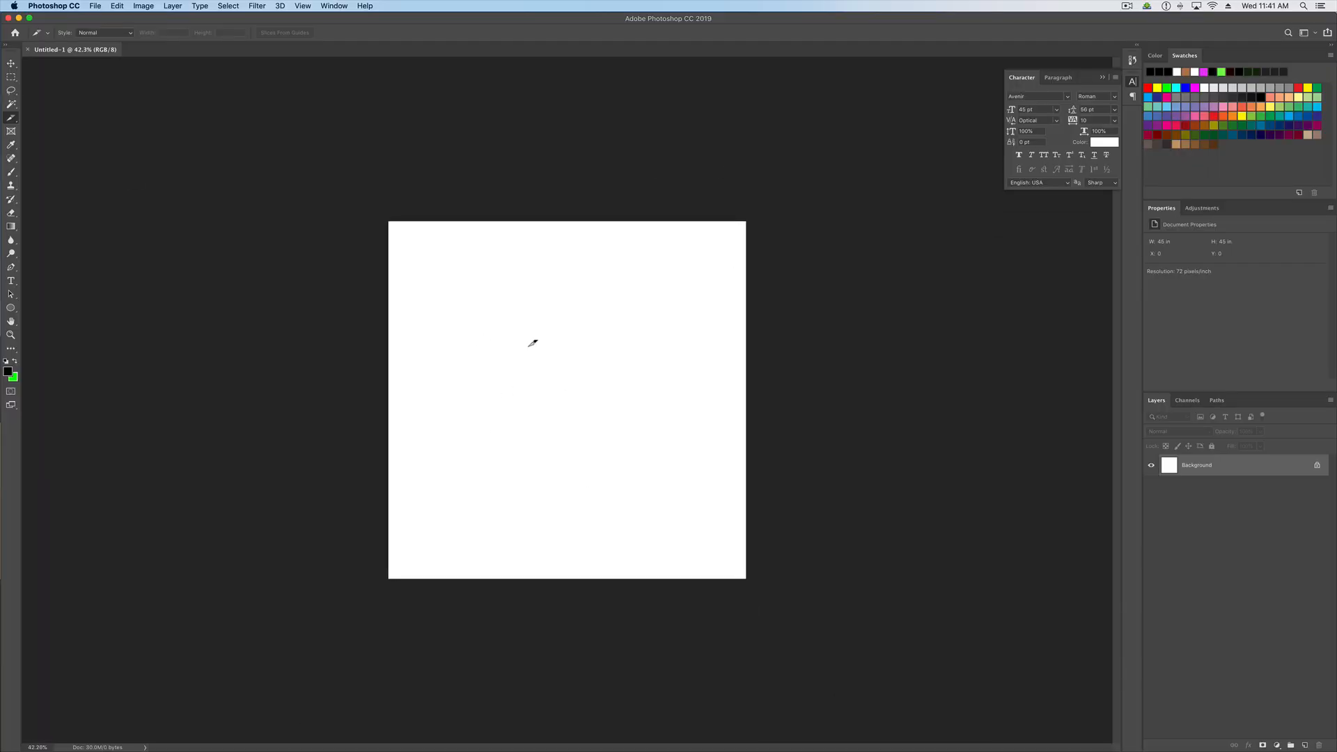
pyautogui.scroll(-3, 531, 341)
pyautogui.moveTo(4, 306)
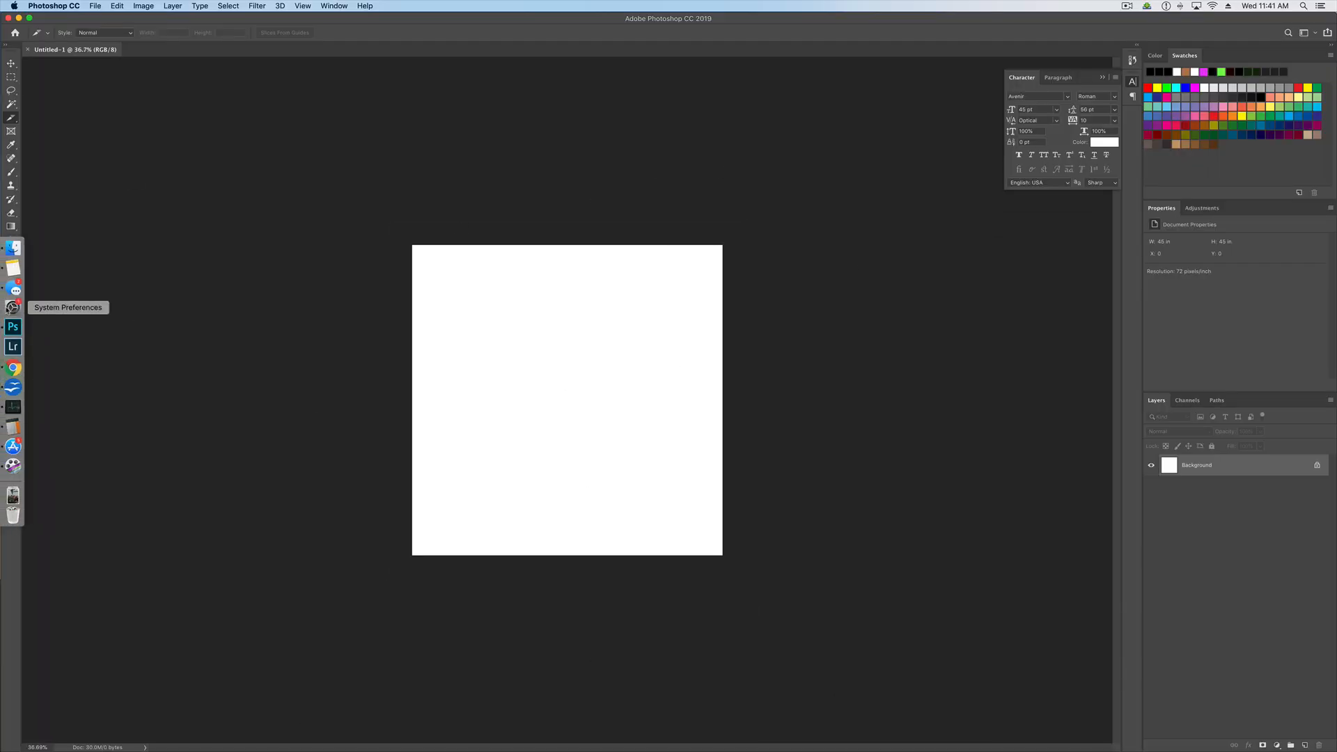
pyautogui.click(7, 253)
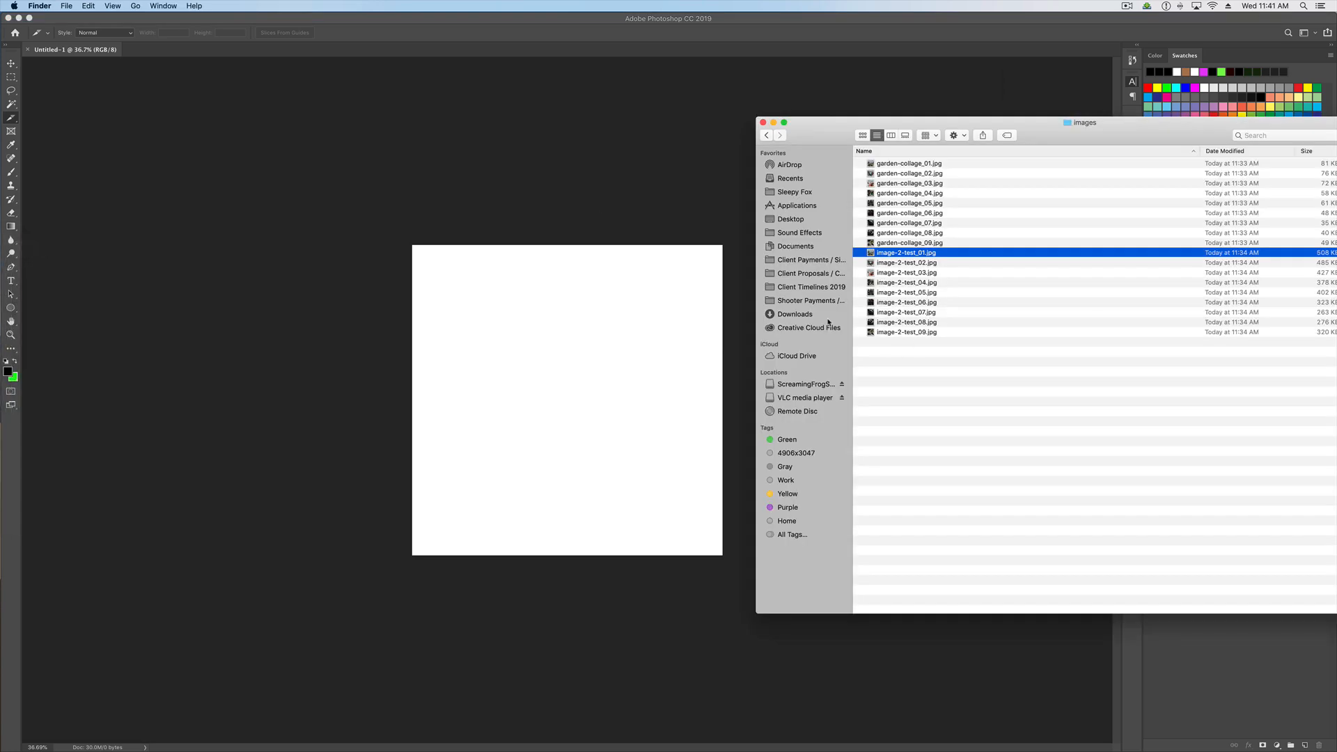
pyautogui.click(795, 315)
pyautogui.moveTo(898, 163); pyautogui.dragTo(540, 377)
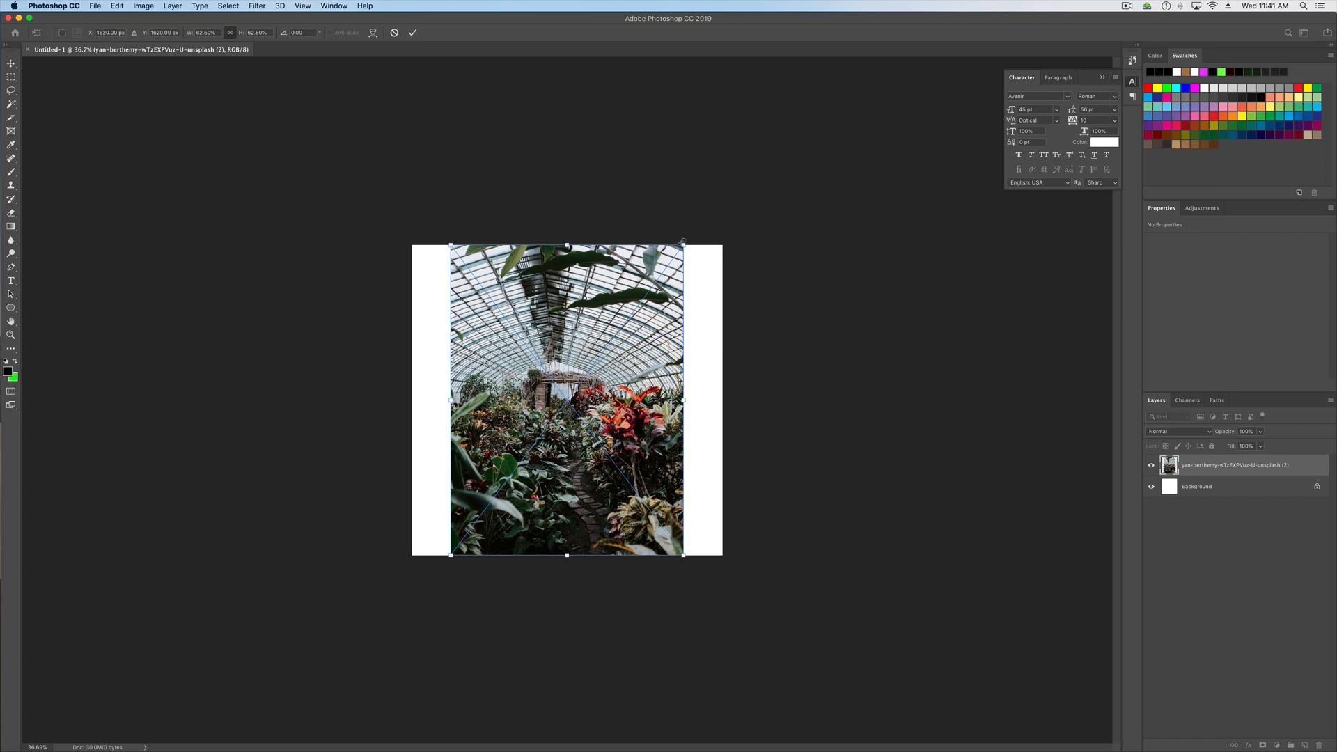
# Step: Scale the placed greenhouse photo to about 102% and reposition it so it covers the whole square canvas
pyautogui.moveTo(683, 245); pyautogui.dragTo(826, 56)
pyautogui.moveTo(585, 183); pyautogui.dragTo(525, 283)
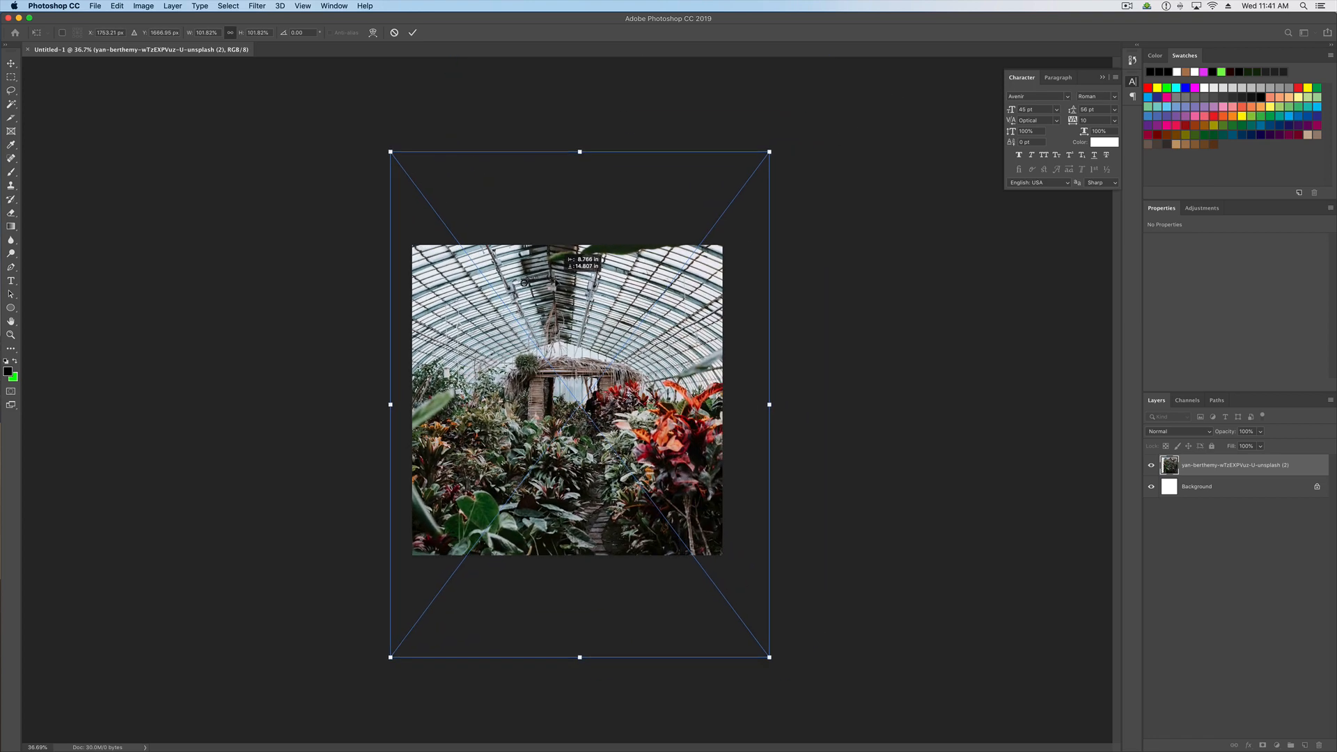
pyautogui.press('Return')
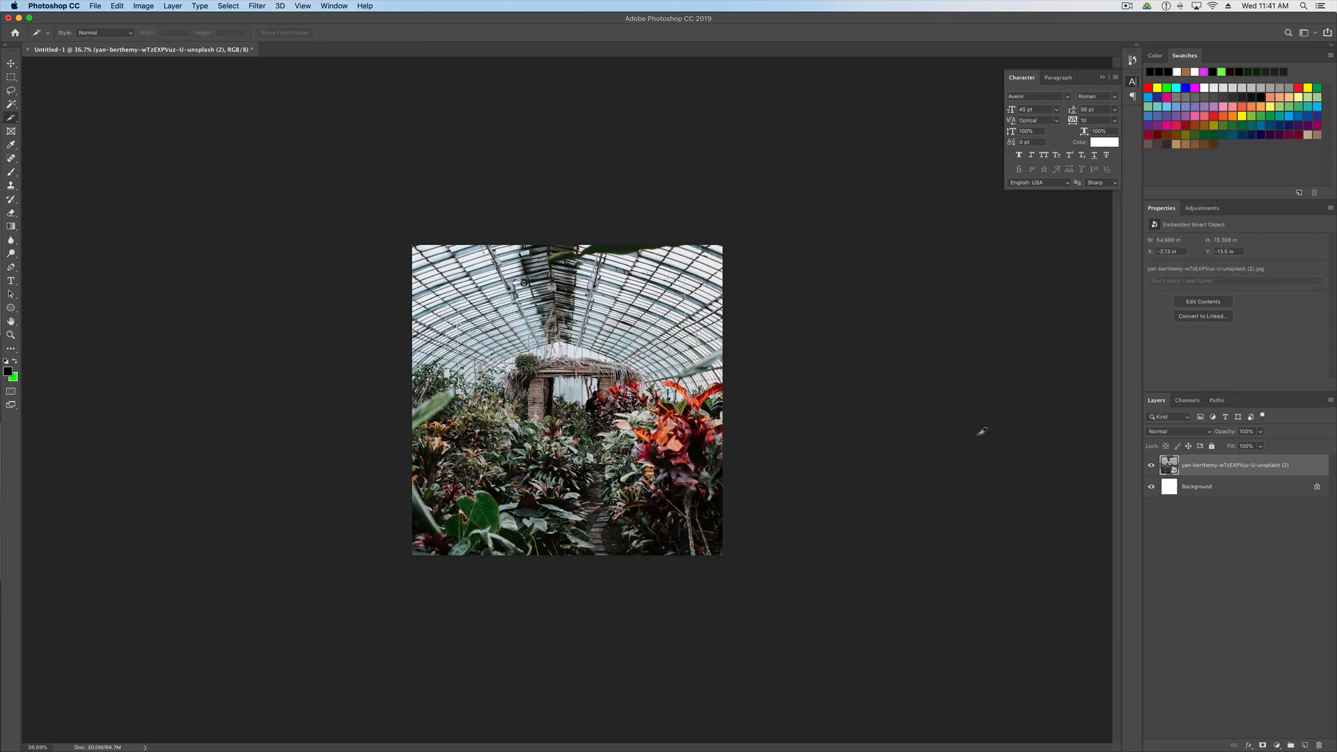
# Step: Add a new guide layout with 3 columns and 3 rows across the canvas
pyautogui.click(303, 6)
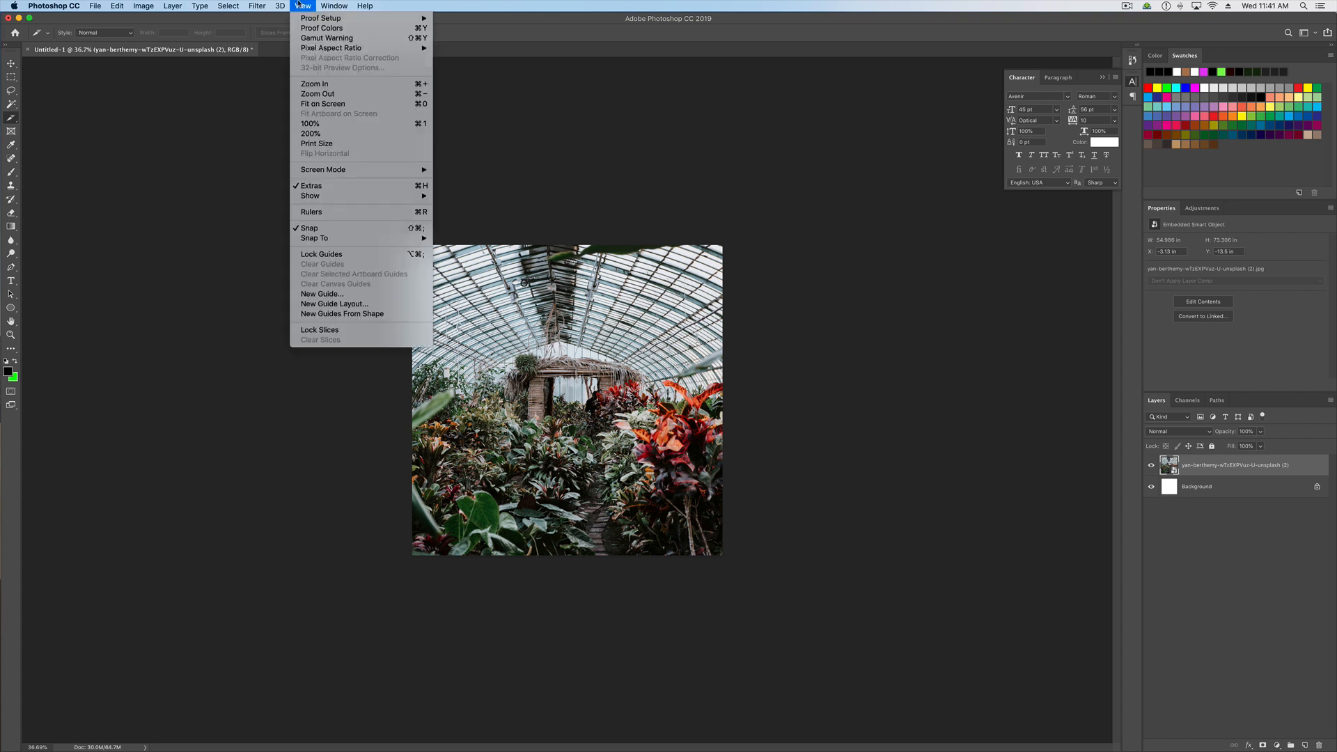
pyautogui.click(335, 304)
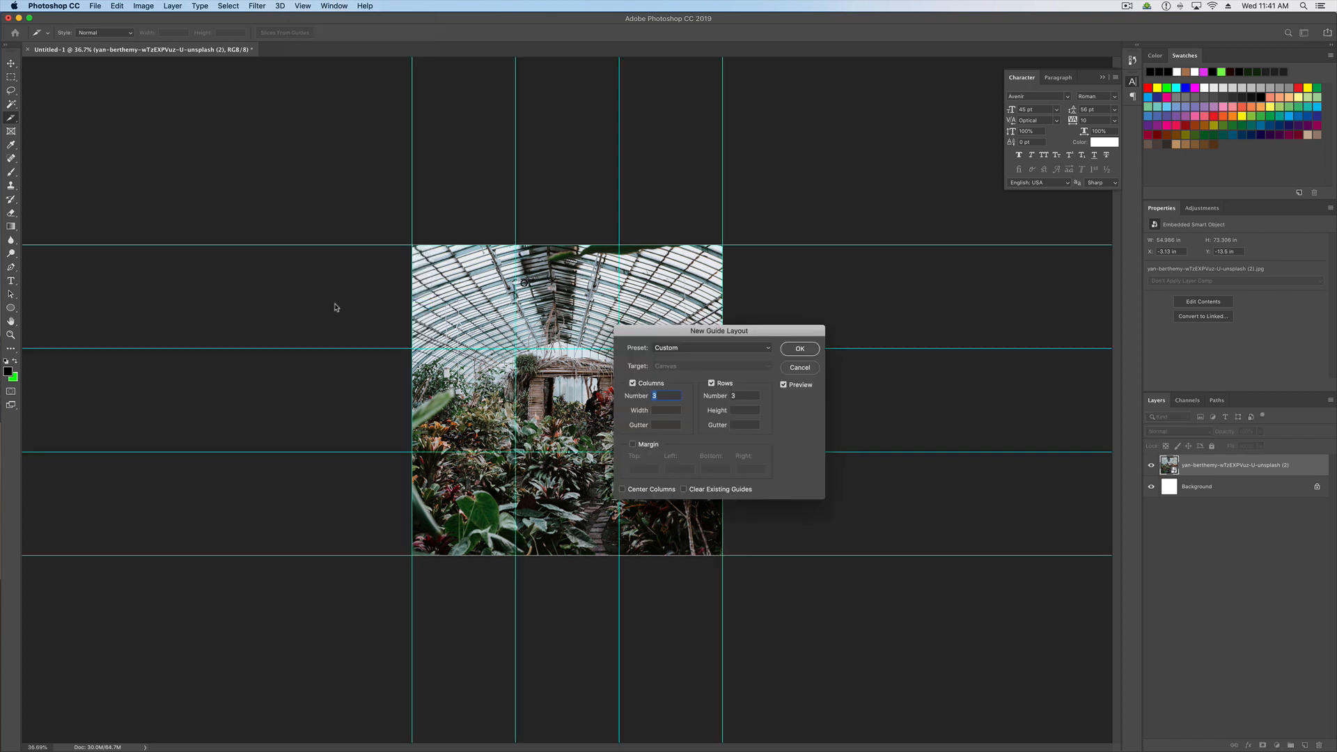
pyautogui.moveTo(676, 332); pyautogui.dragTo(958, 332)
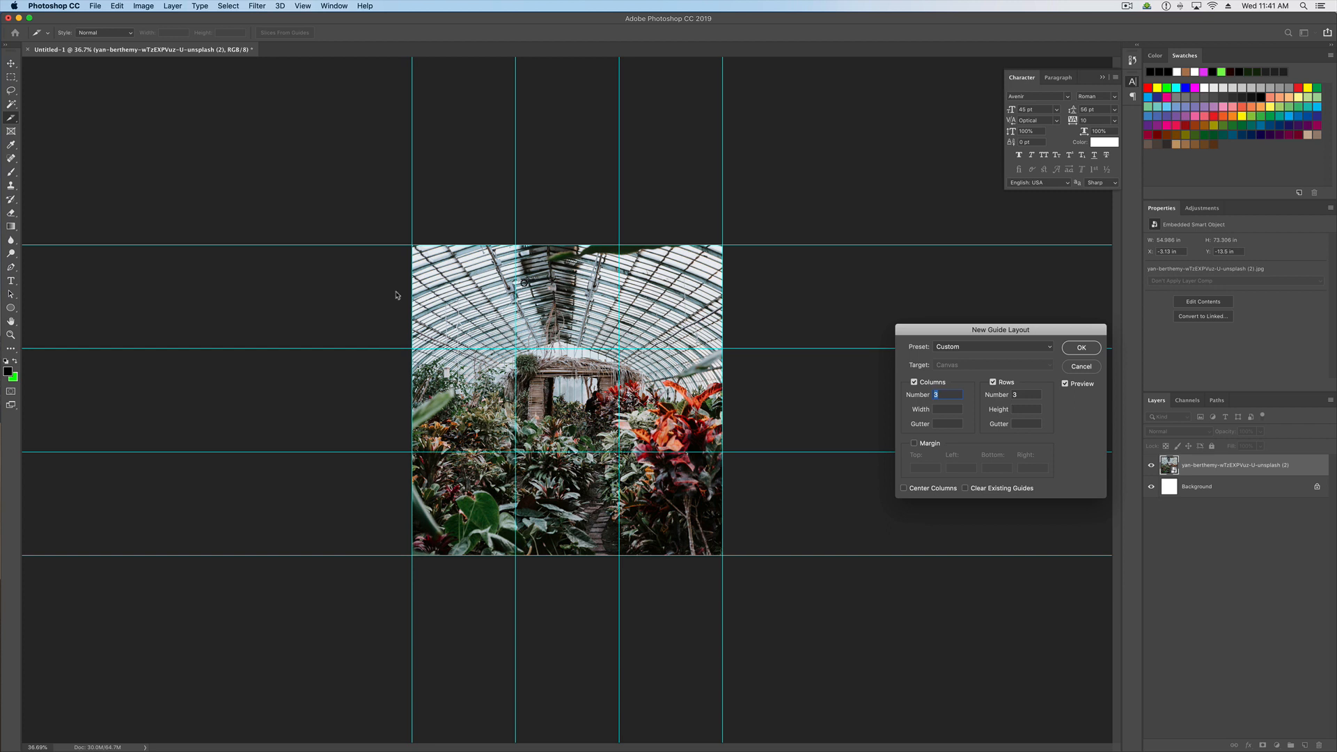
pyautogui.click(944, 394)
pyautogui.click(963, 425)
pyautogui.click(1081, 348)
# Step: Add a white text layer reading "yo heck yes" in the upper part of the greenhouse photo
pyautogui.scroll(5, 568, 400)
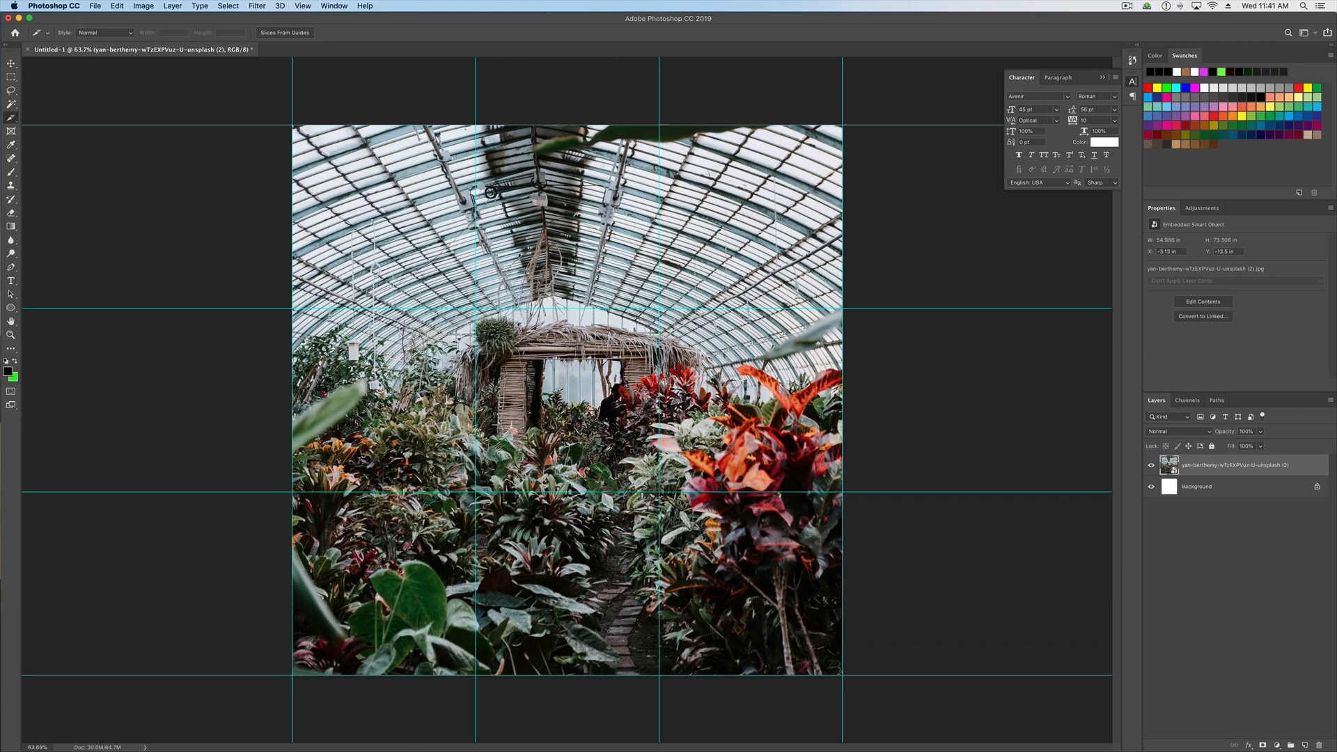
pyautogui.scroll(-3, 568, 400)
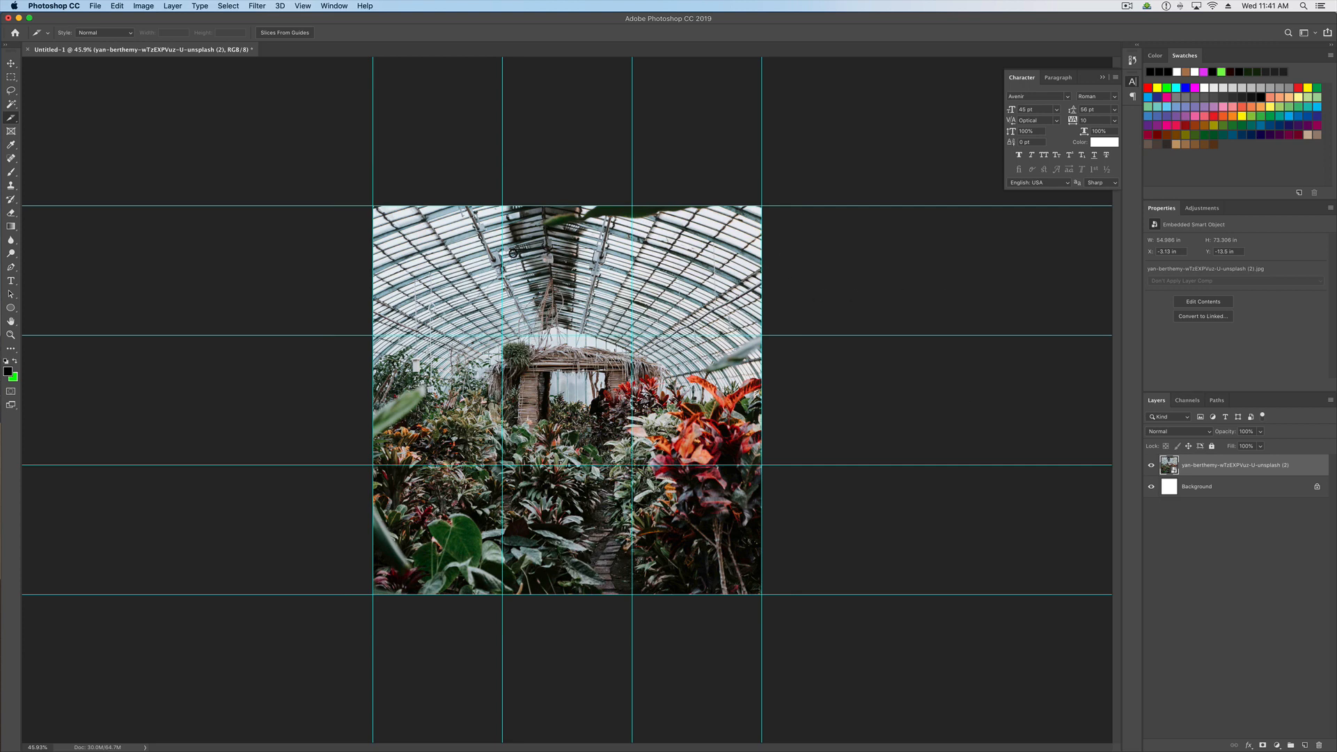
pyautogui.press('t')
pyautogui.click(469, 301)
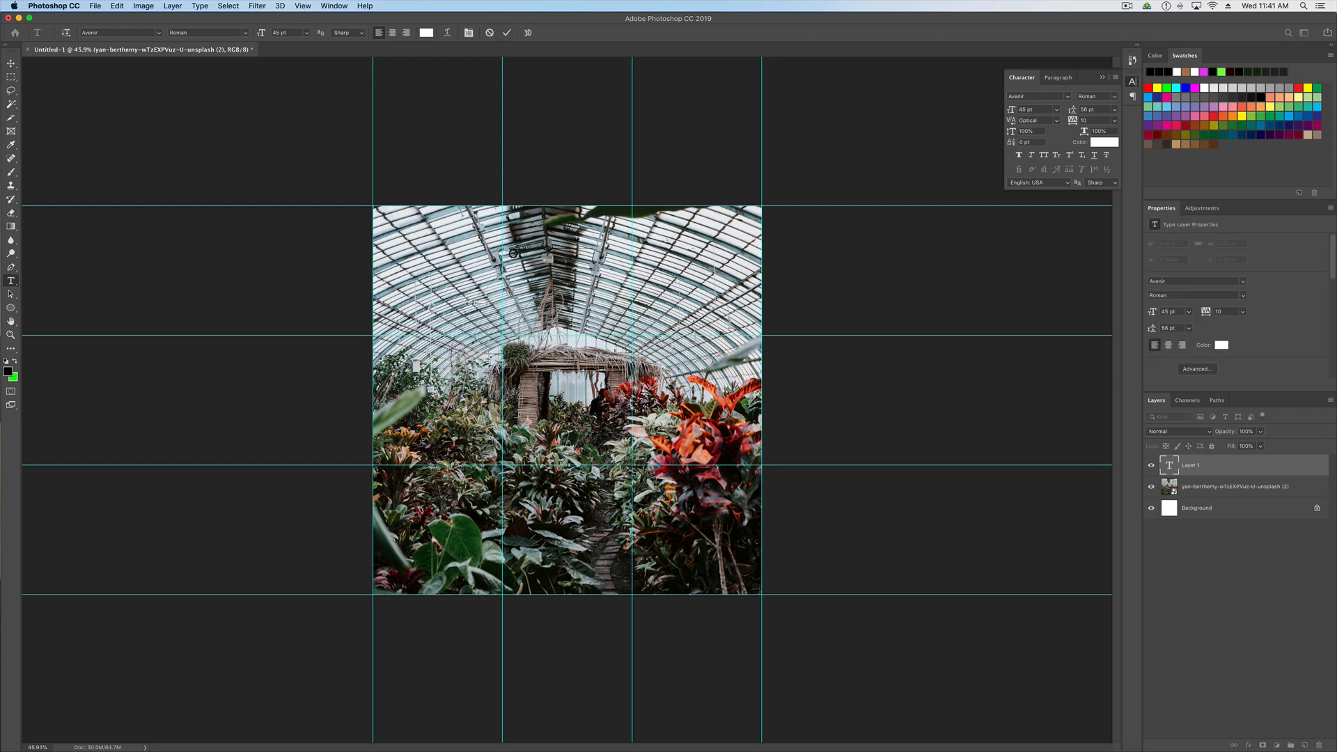
pyautogui.click(1225, 487)
pyautogui.click(1217, 468)
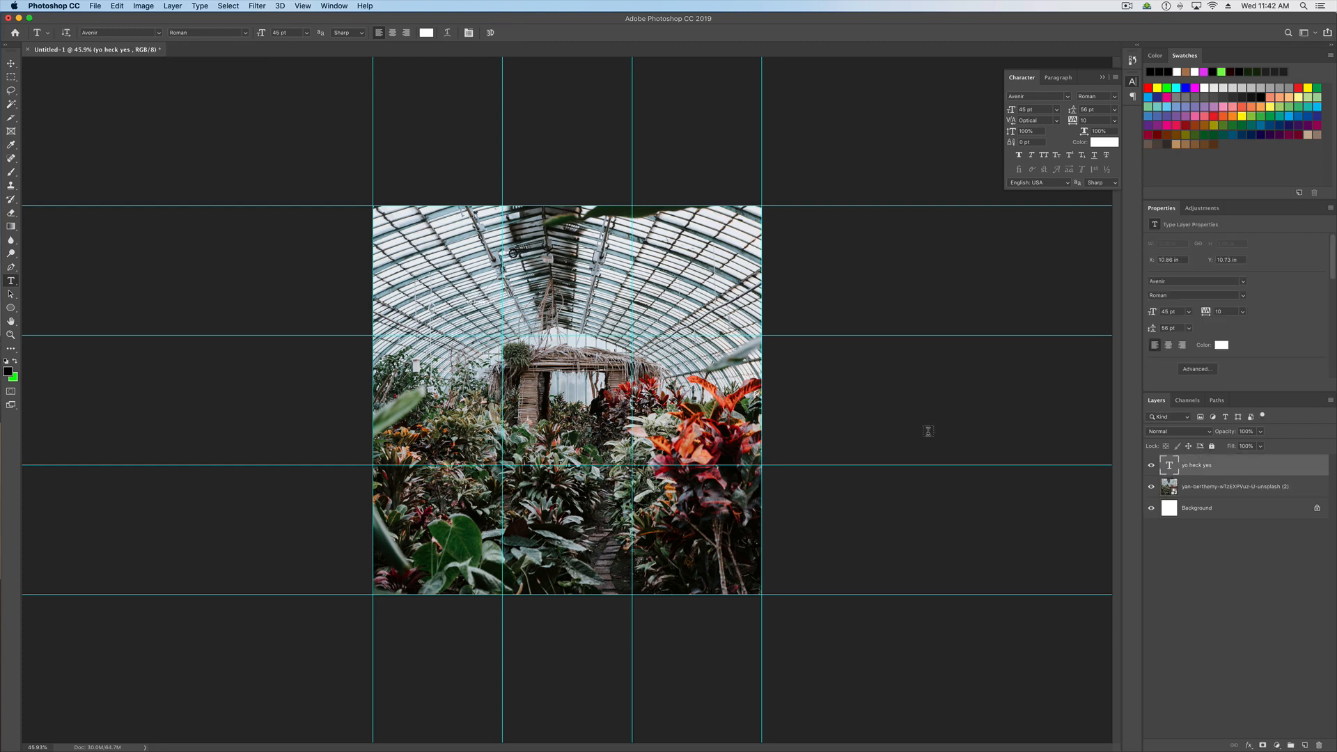
# Step: Enlarge the "yo heck yes" text to about 581 pt and position it across the upper part of the photo
pyautogui.press('super+t')
pyautogui.moveTo(498, 315); pyautogui.dragTo(825, 468)
pyautogui.moveTo(694, 328); pyautogui.dragTo(626, 311)
pyautogui.press('Return')
# Step: Duplicate the "yo heck yes" text layer and move the copy down onto the lower inner horizontal guide
pyautogui.press('t')
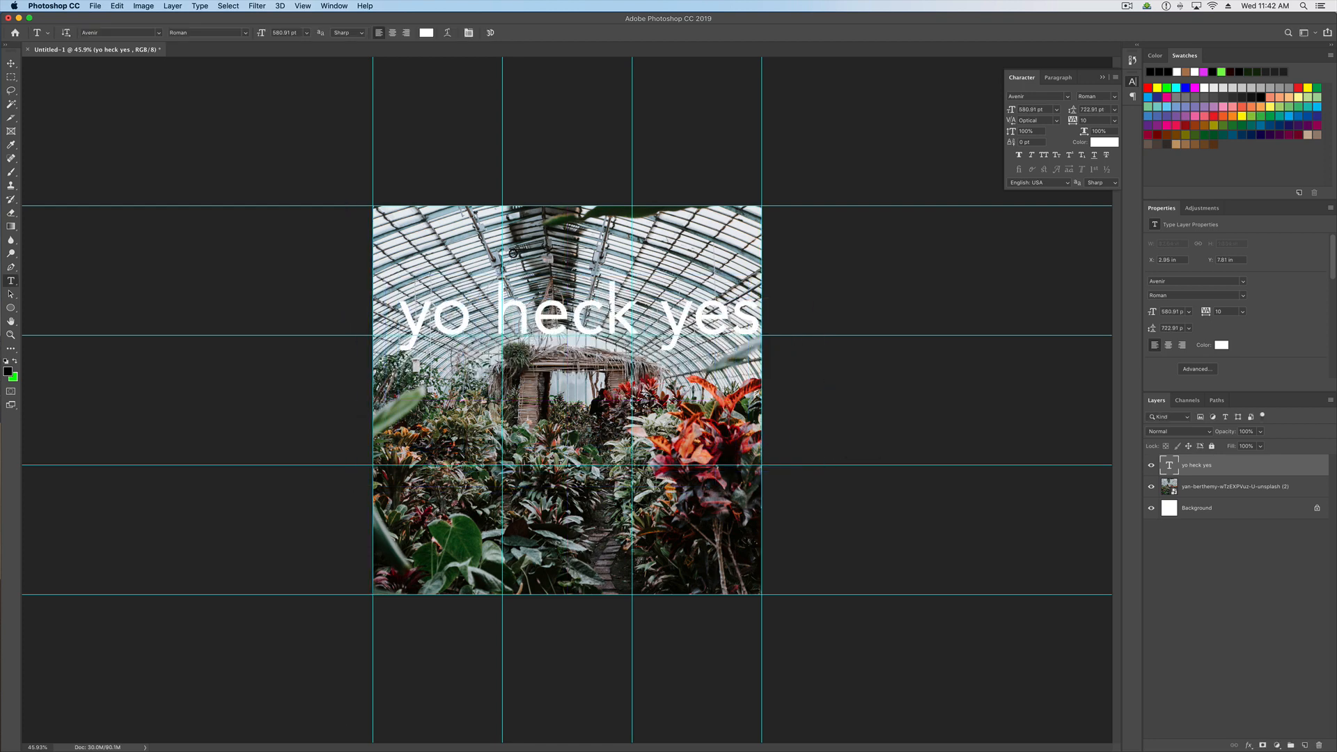
pyautogui.press('super+j')
pyautogui.press('v')
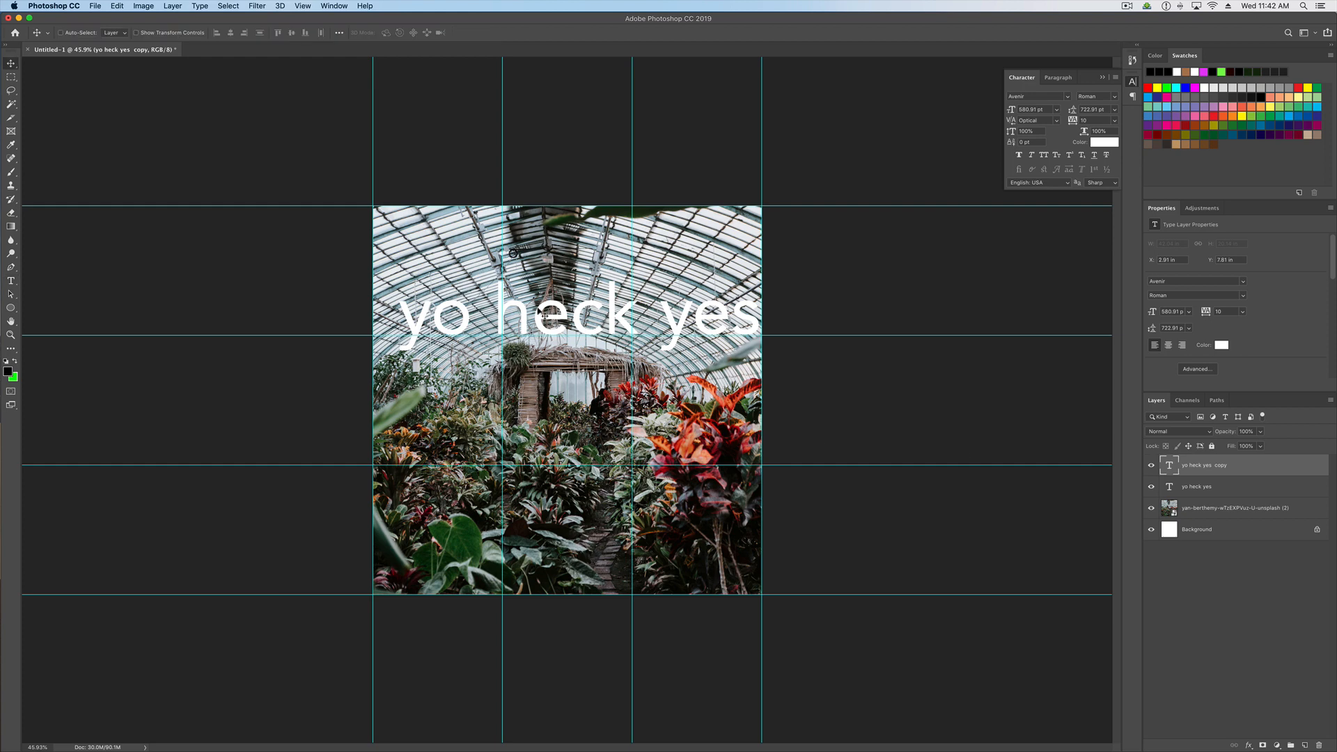
pyautogui.moveTo(545, 307); pyautogui.dragTo(540, 466)
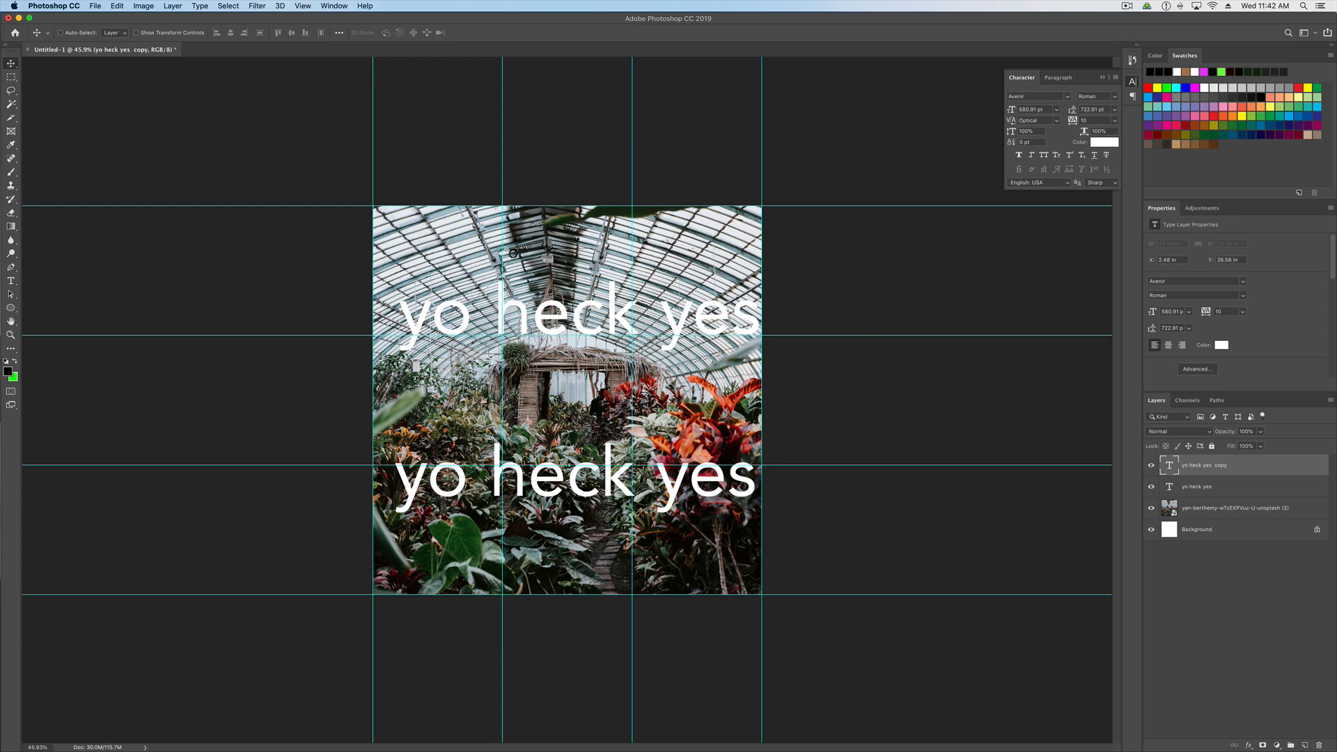
pyautogui.press('c')
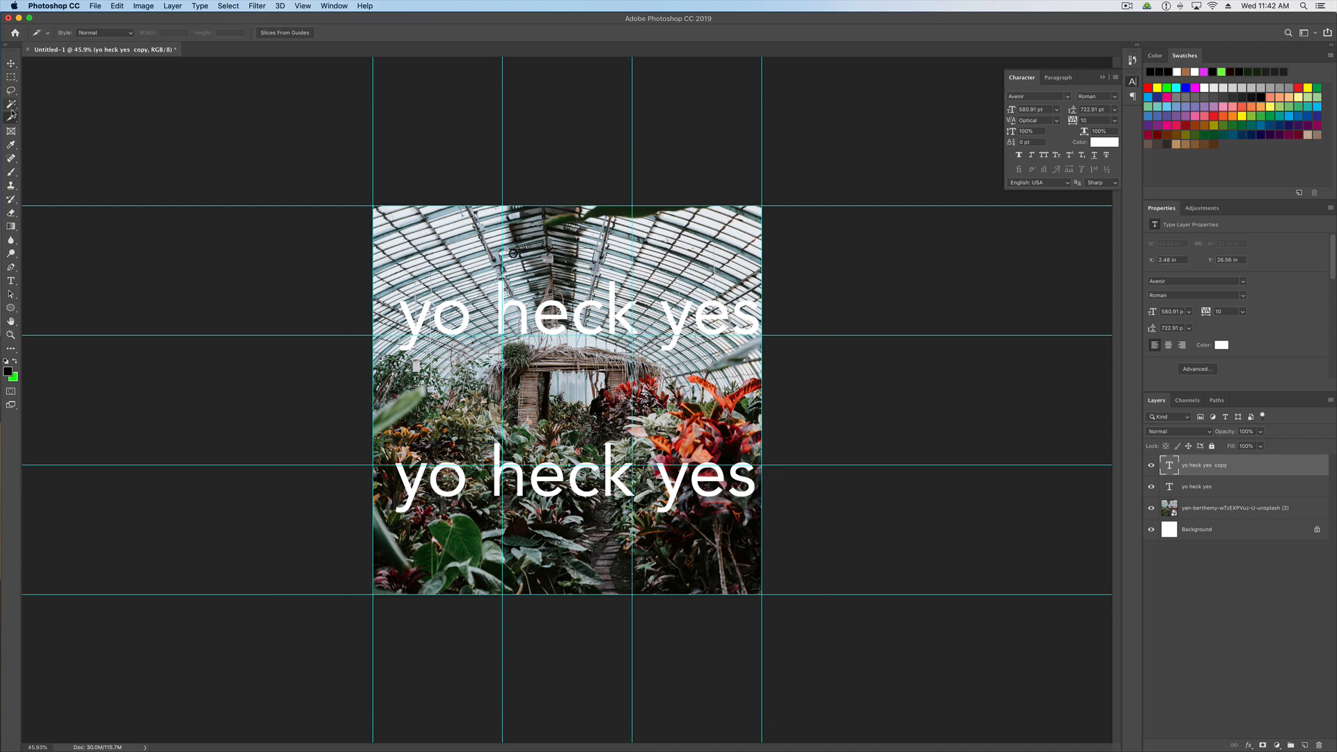
pyautogui.moveTo(10, 118); pyautogui.dragTo(38, 116)
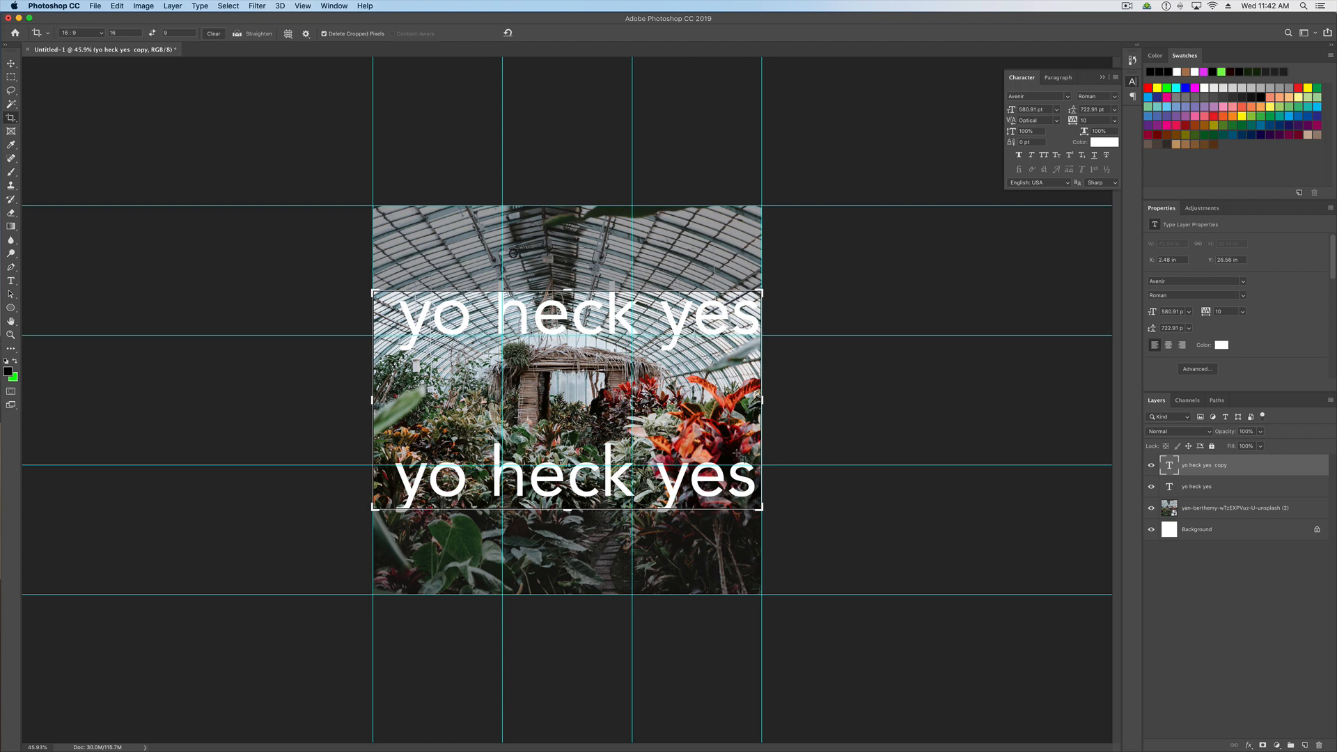
pyautogui.moveTo(515, 338); pyautogui.dragTo(519, 341)
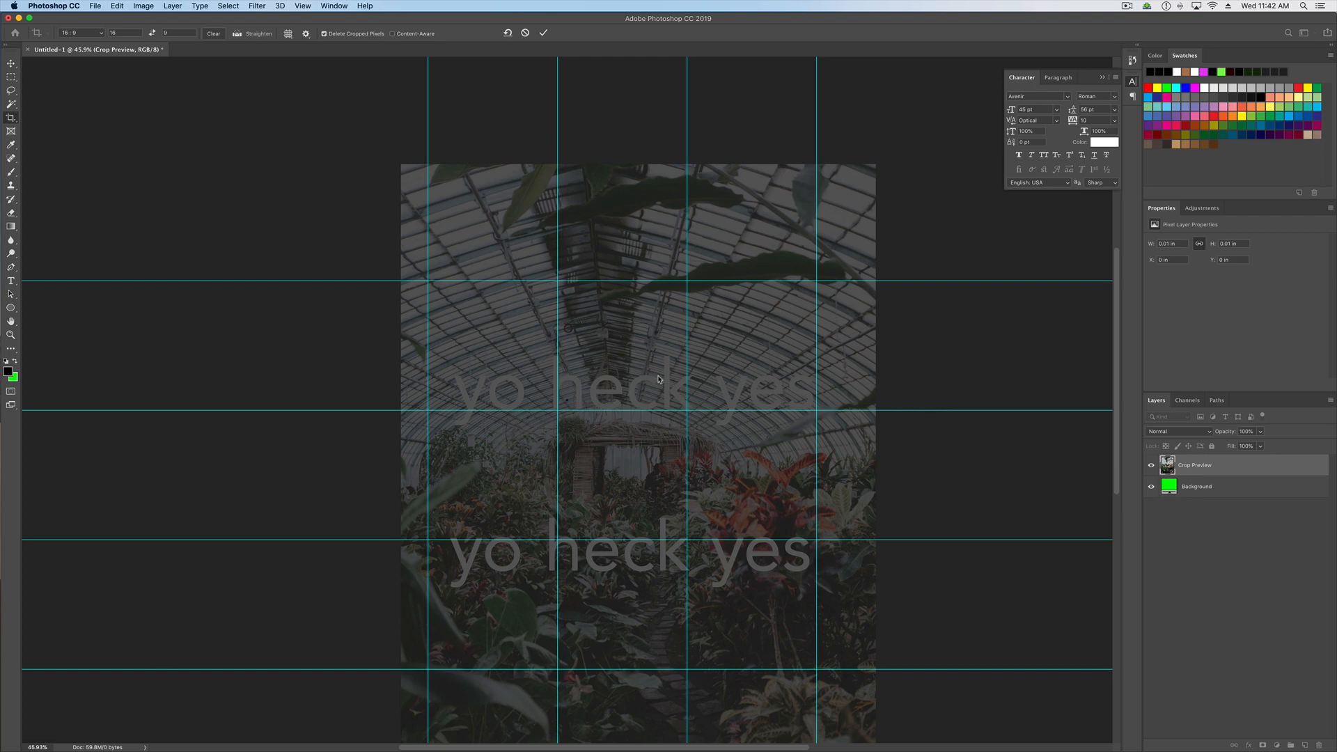
pyautogui.press('Escape')
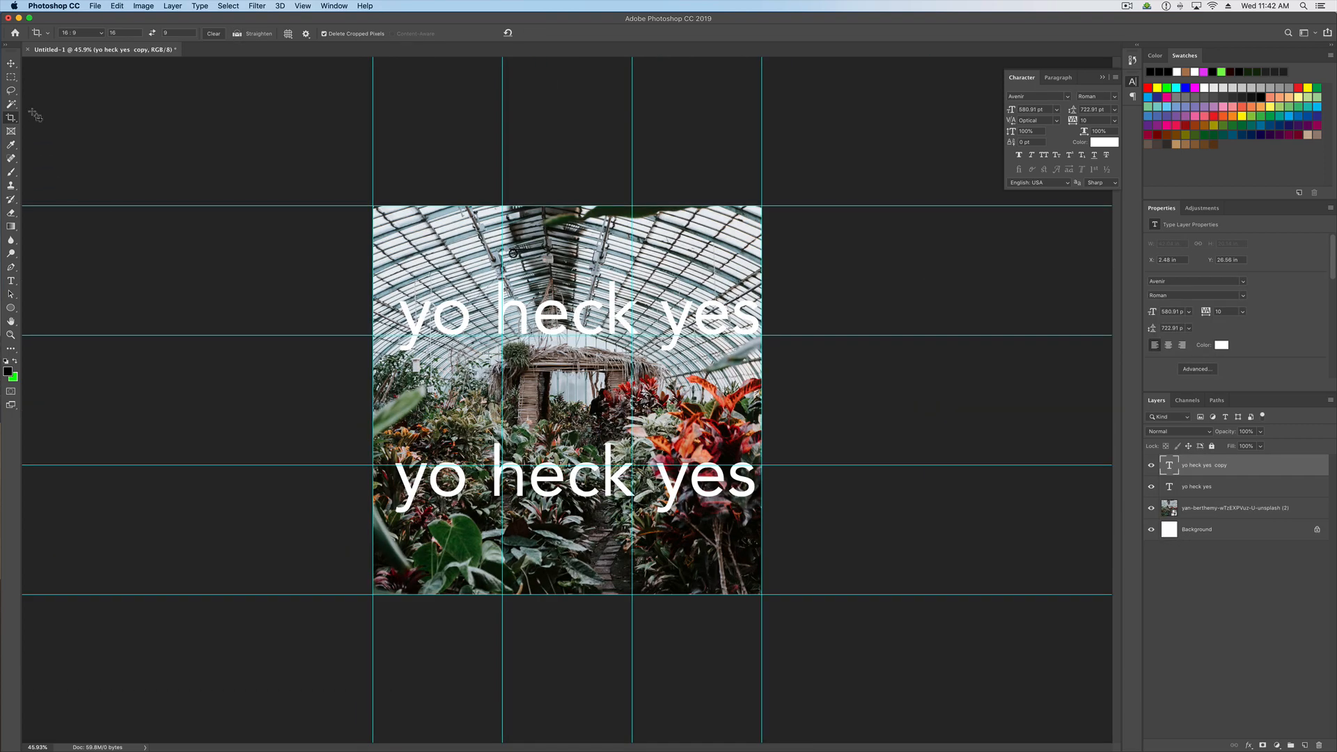
# Step: Use the Slice tool to create slices from the 3x3 guides across the greenhouse image
pyautogui.click(13, 119)
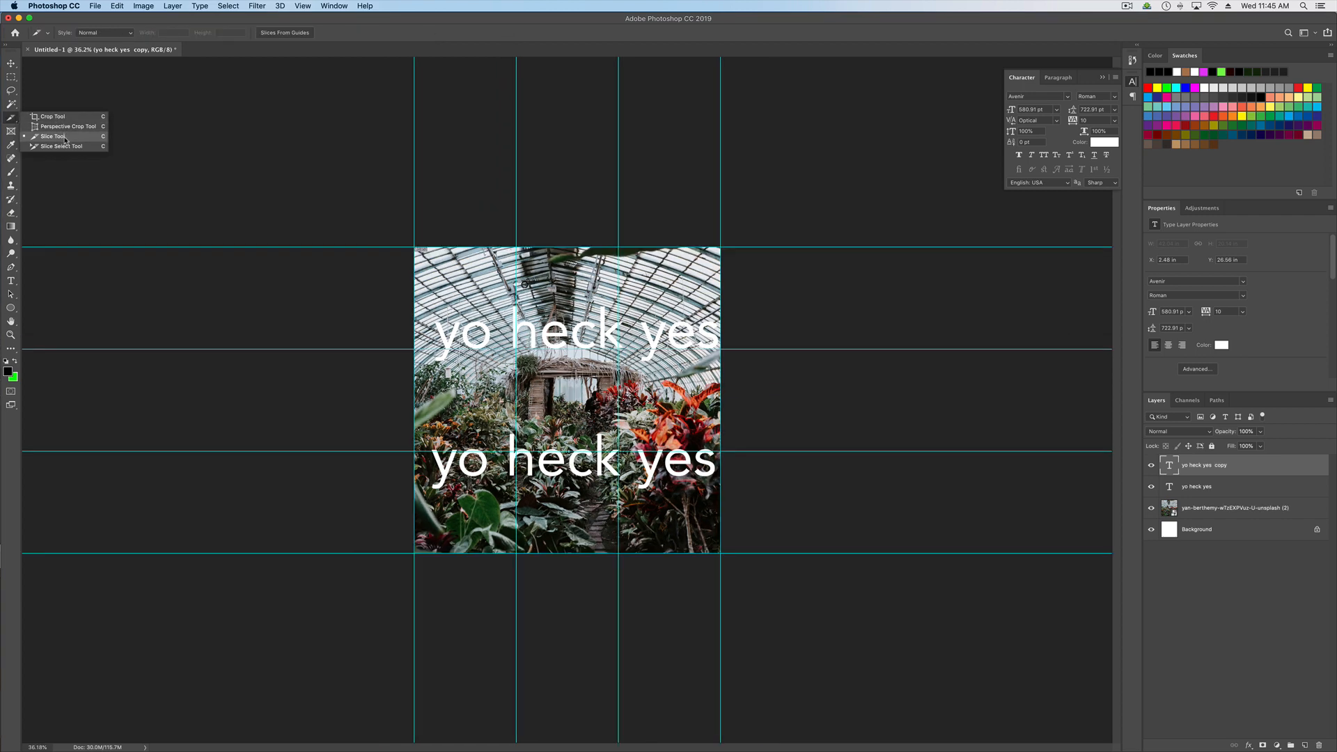
pyautogui.click(65, 138)
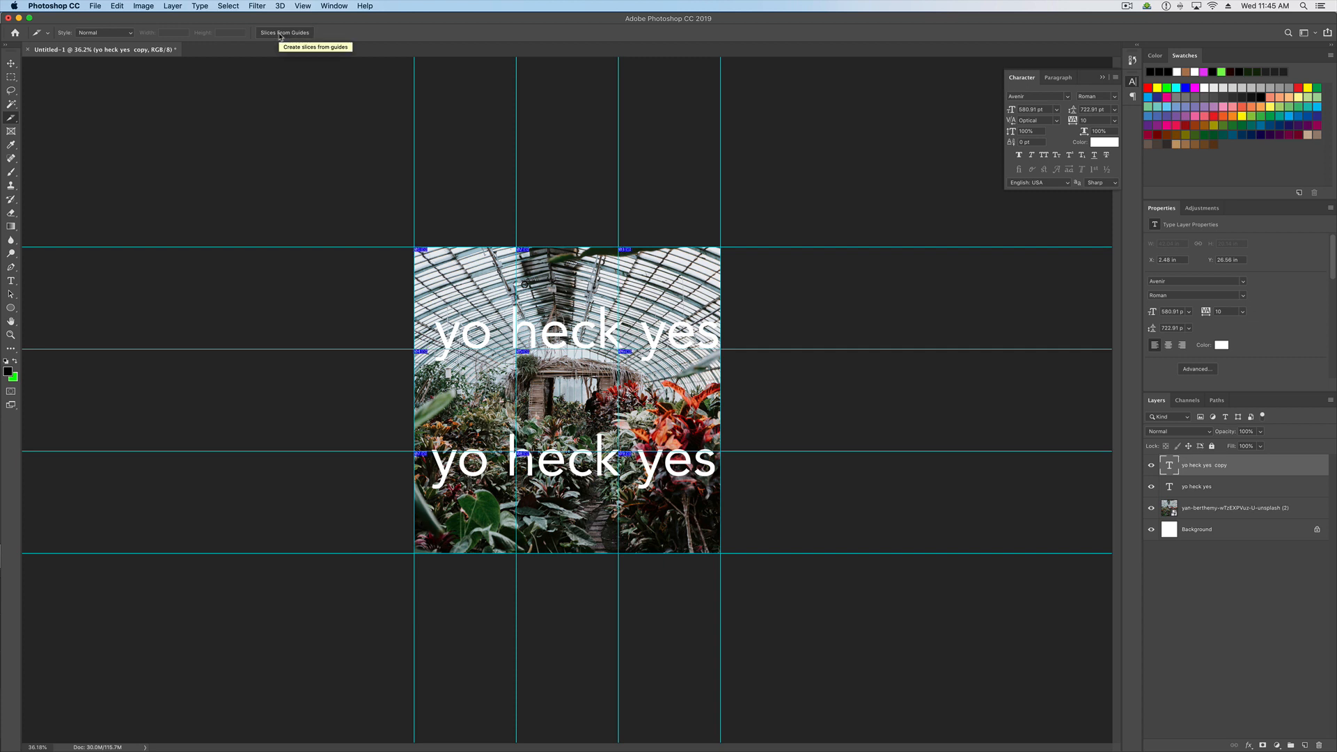
pyautogui.click(280, 35)
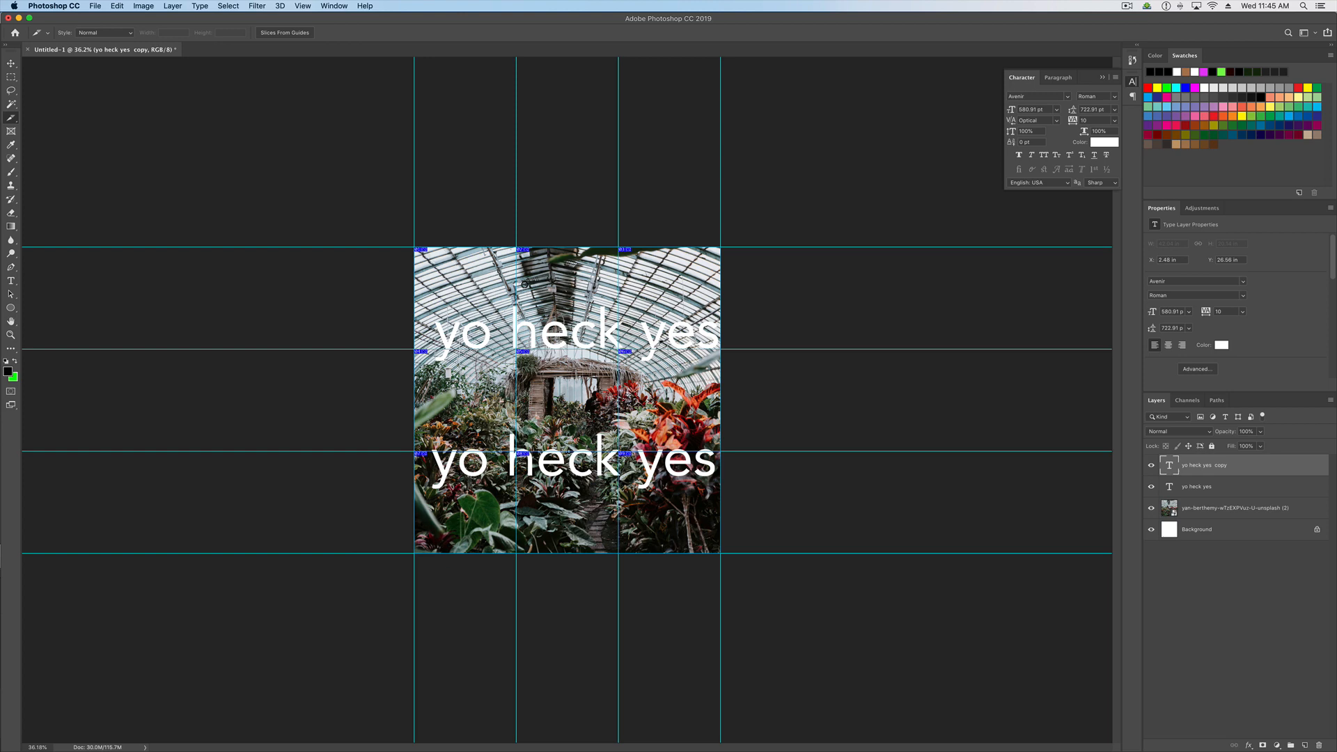
pyautogui.press('super+equal')
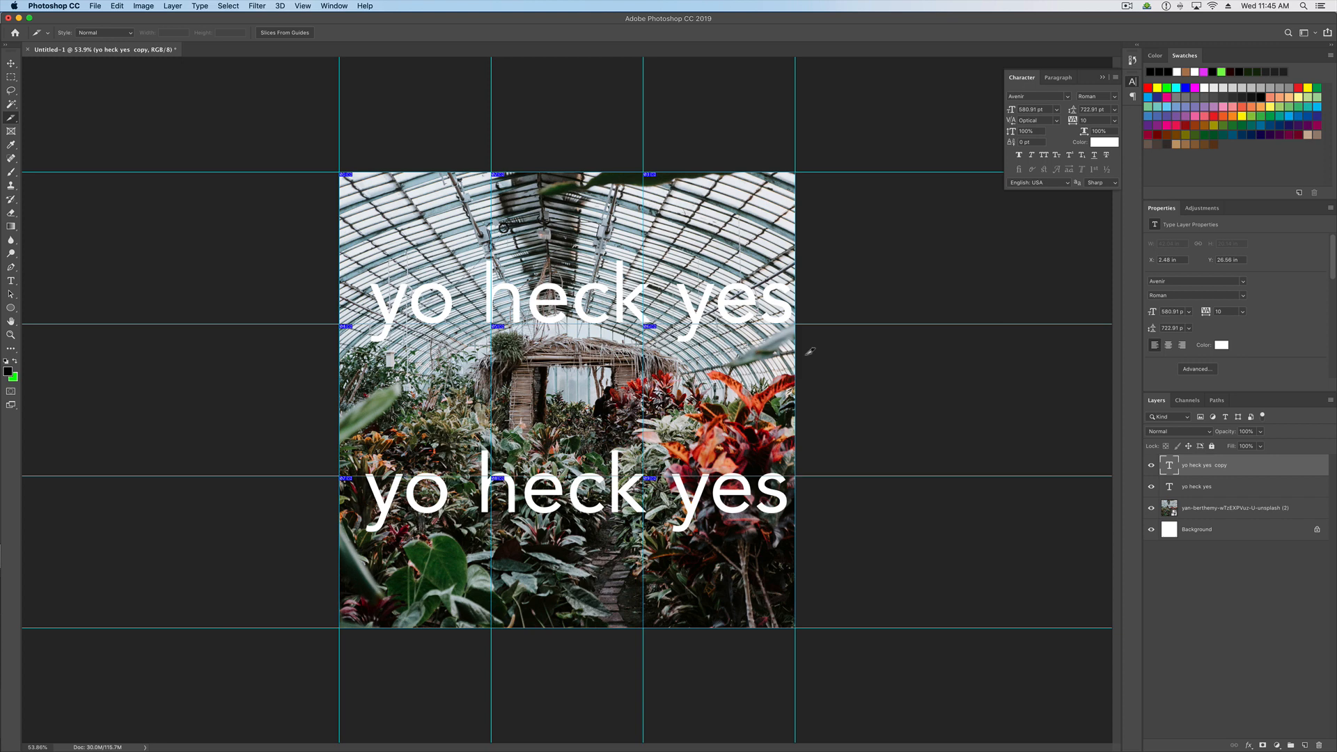
# Step: Export all slices as high-quality JPEG images with Save for Web (Legacy), named "RYANS BEAUTY COLLAGE", into the insta test folder
pyautogui.click(94, 5)
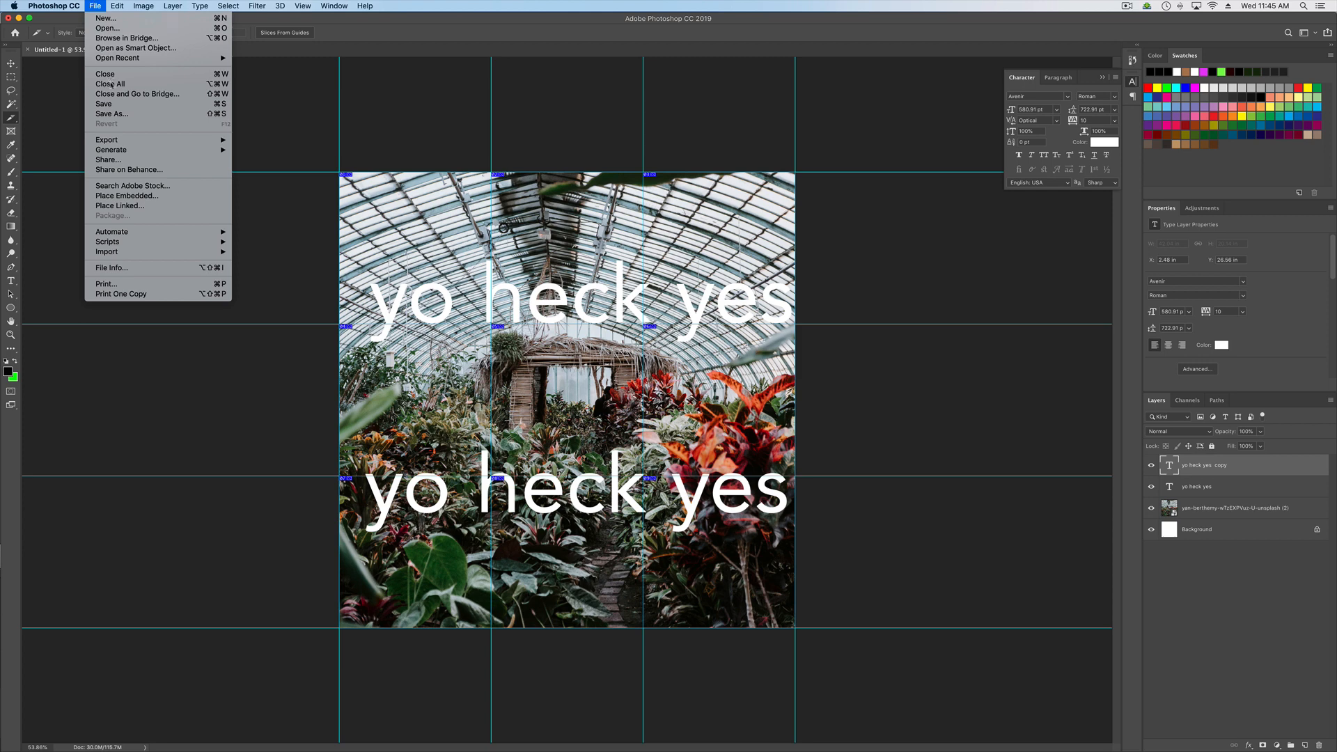
pyautogui.moveTo(151, 141)
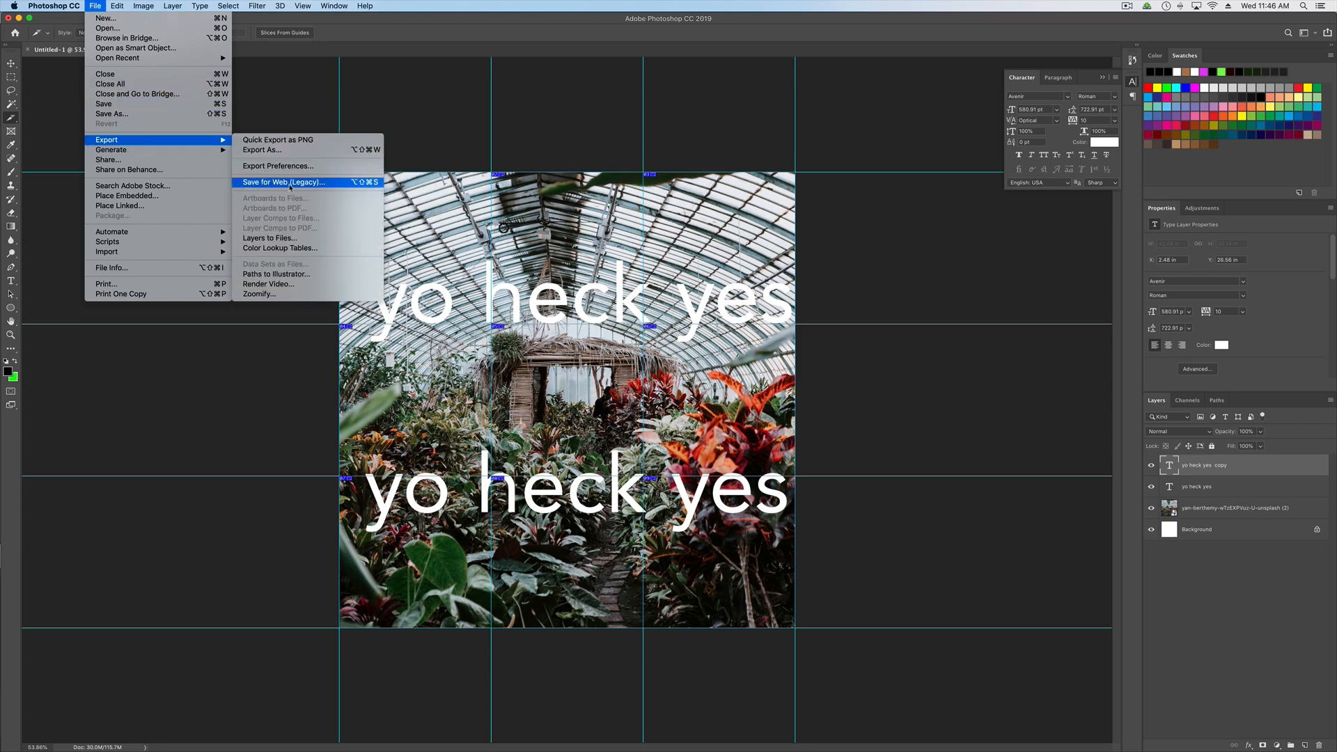
pyautogui.click(343, 185)
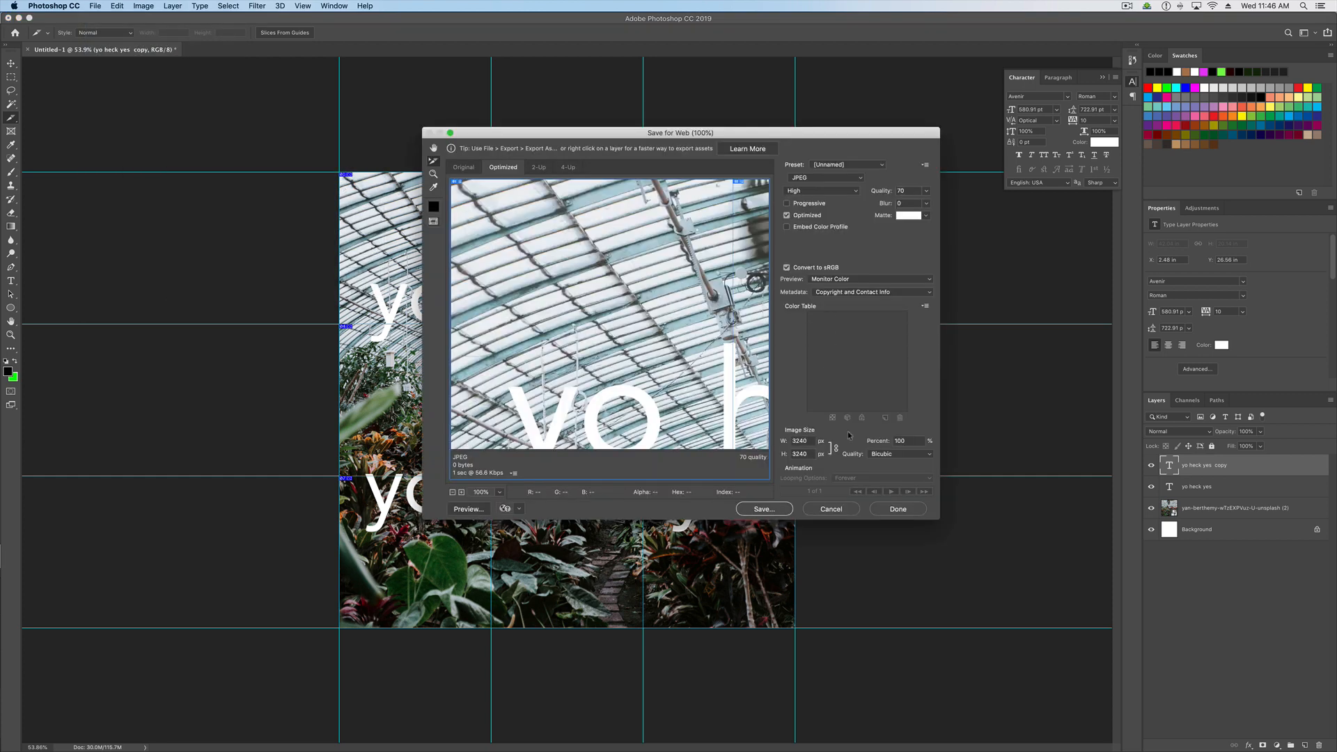
pyautogui.doubleClick(804, 443)
pyautogui.write('1080')
pyautogui.doubleClick(805, 443)
pyautogui.write('32')
pyautogui.click(768, 513)
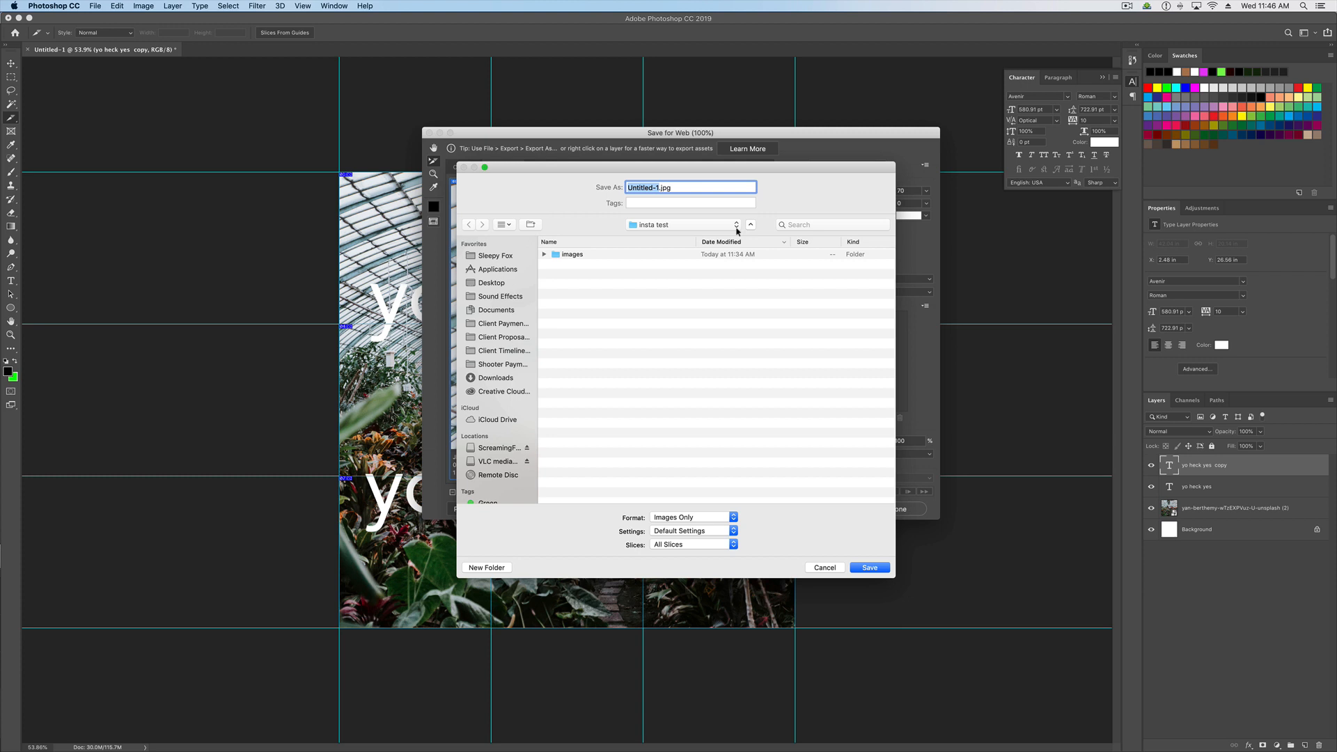
pyautogui.write('RYANS BEAUTY COLLAGE')
pyautogui.click(870, 567)
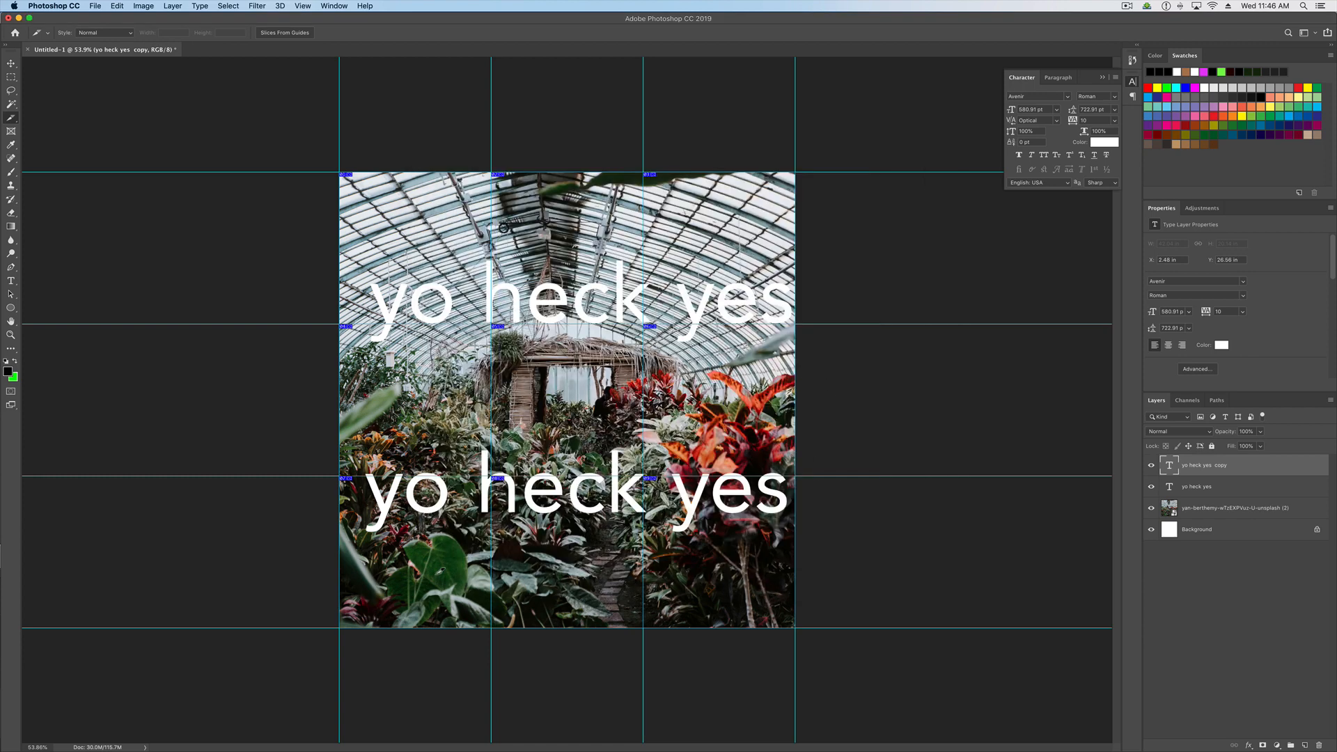
# Step: Switch to Finder and open the images folder inside insta test on the Desktop
pyautogui.click(10, 248)
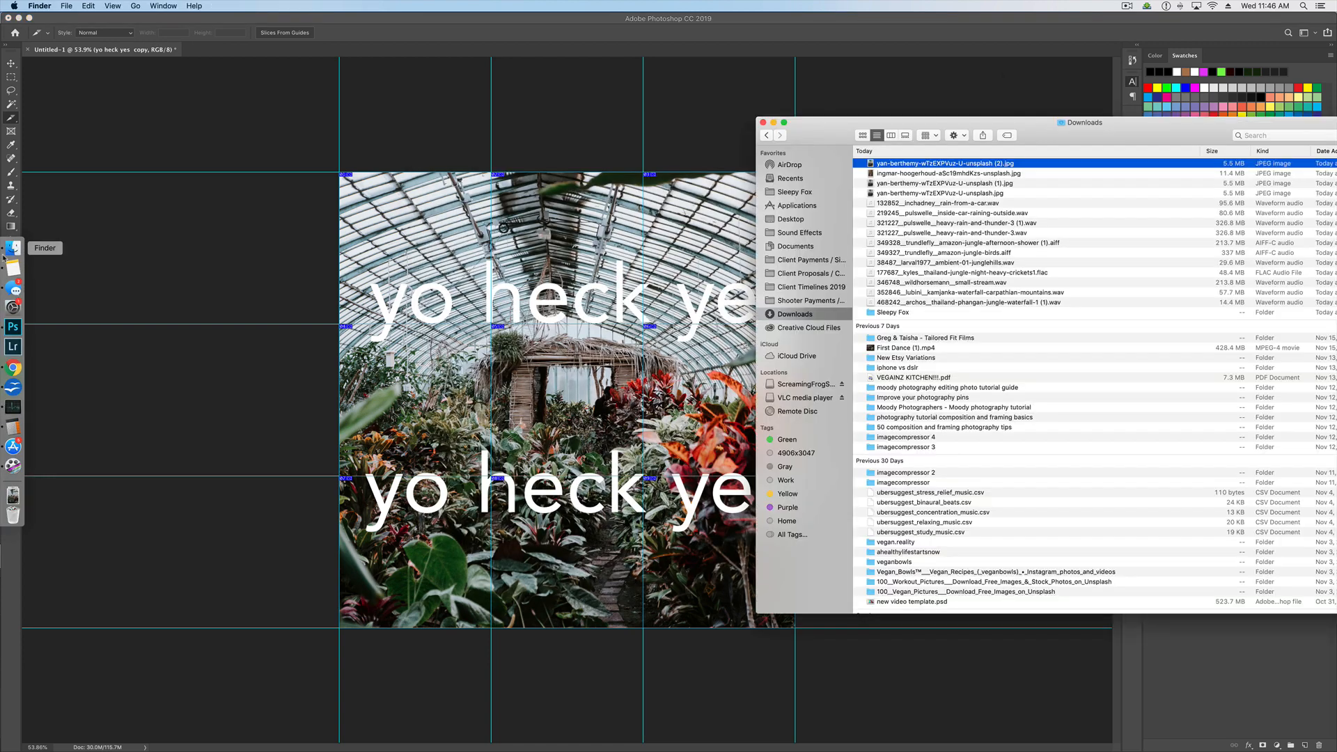
pyautogui.click(790, 218)
pyautogui.doubleClick(893, 164)
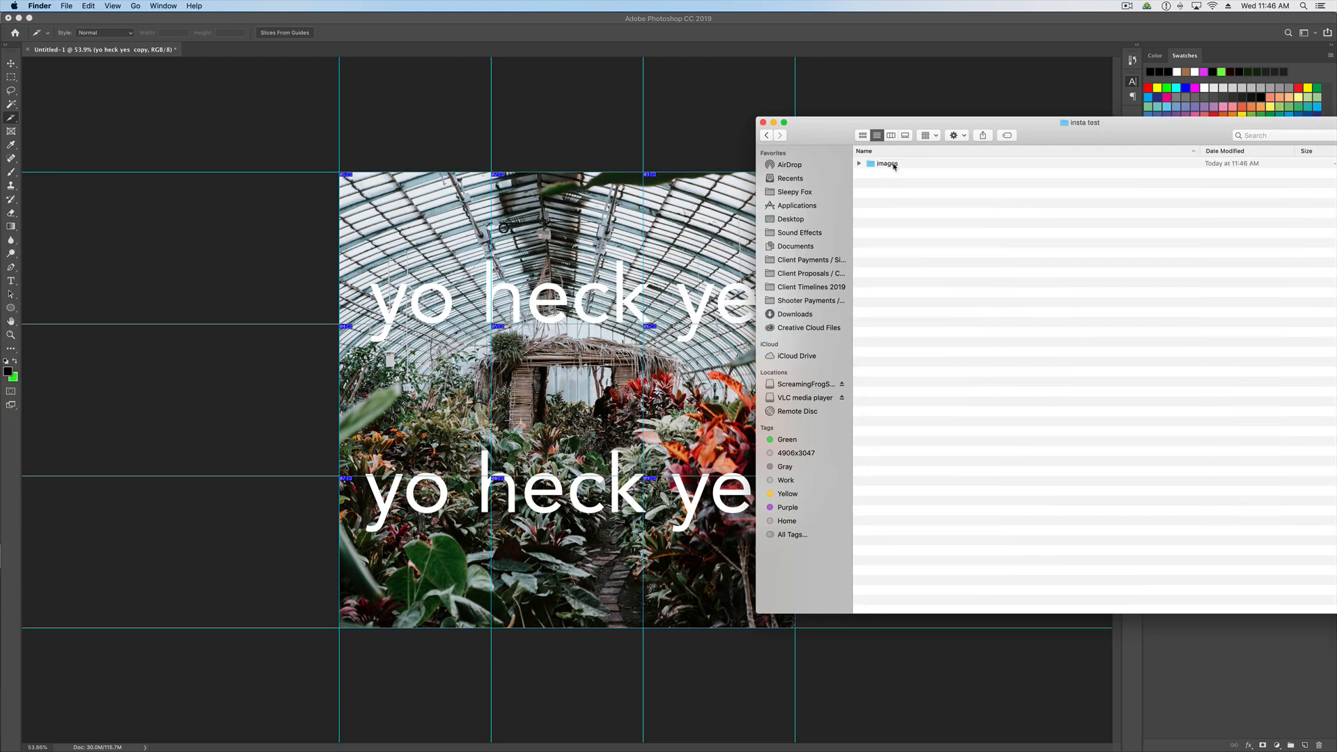
pyautogui.doubleClick(893, 165)
# Step: Preview the exported RYANS-BEAUTY-COLLAGE tiles from 01 through 09 twice to check the slicing
pyautogui.click(926, 343)
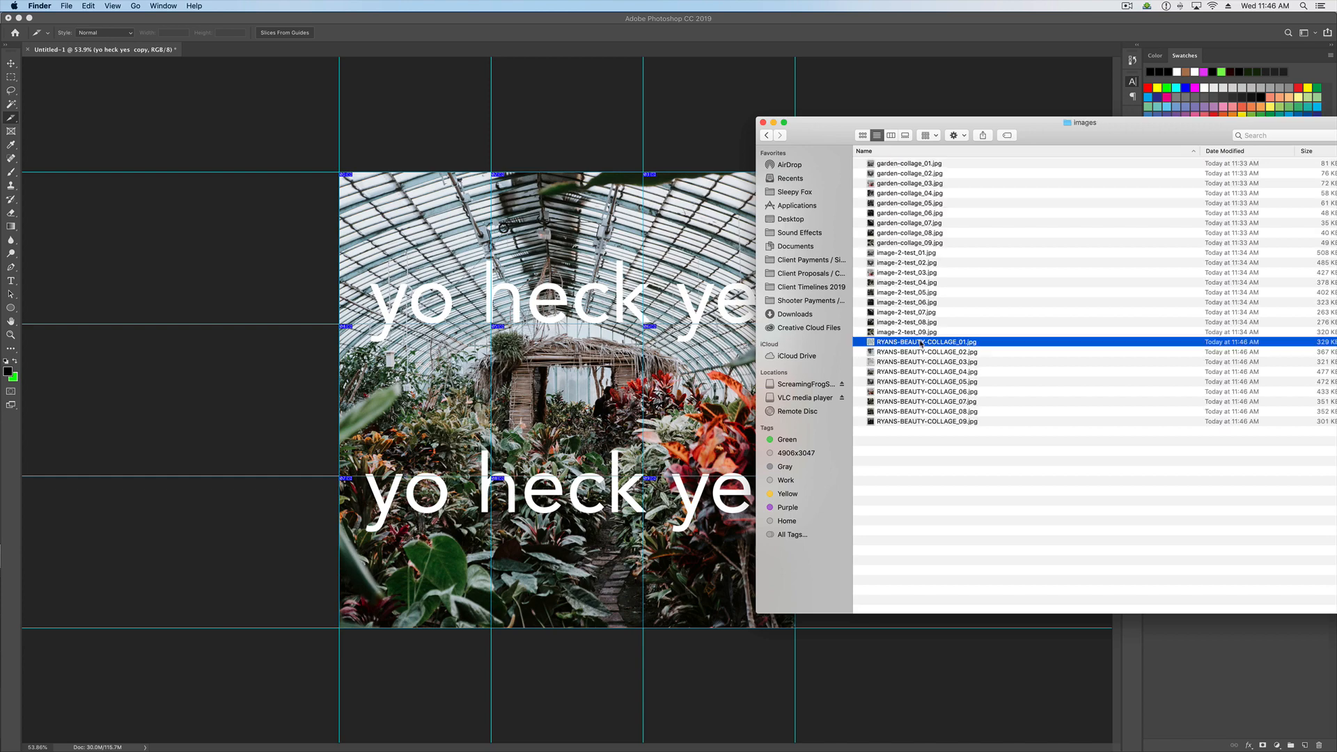
pyautogui.press('space')
pyautogui.press('Down')
pyautogui.press('Down')
pyautogui.press('Down')
pyautogui.press('Down')
pyautogui.press('Down')
pyautogui.press('Down')
pyautogui.press('Down')
pyautogui.press('Down')
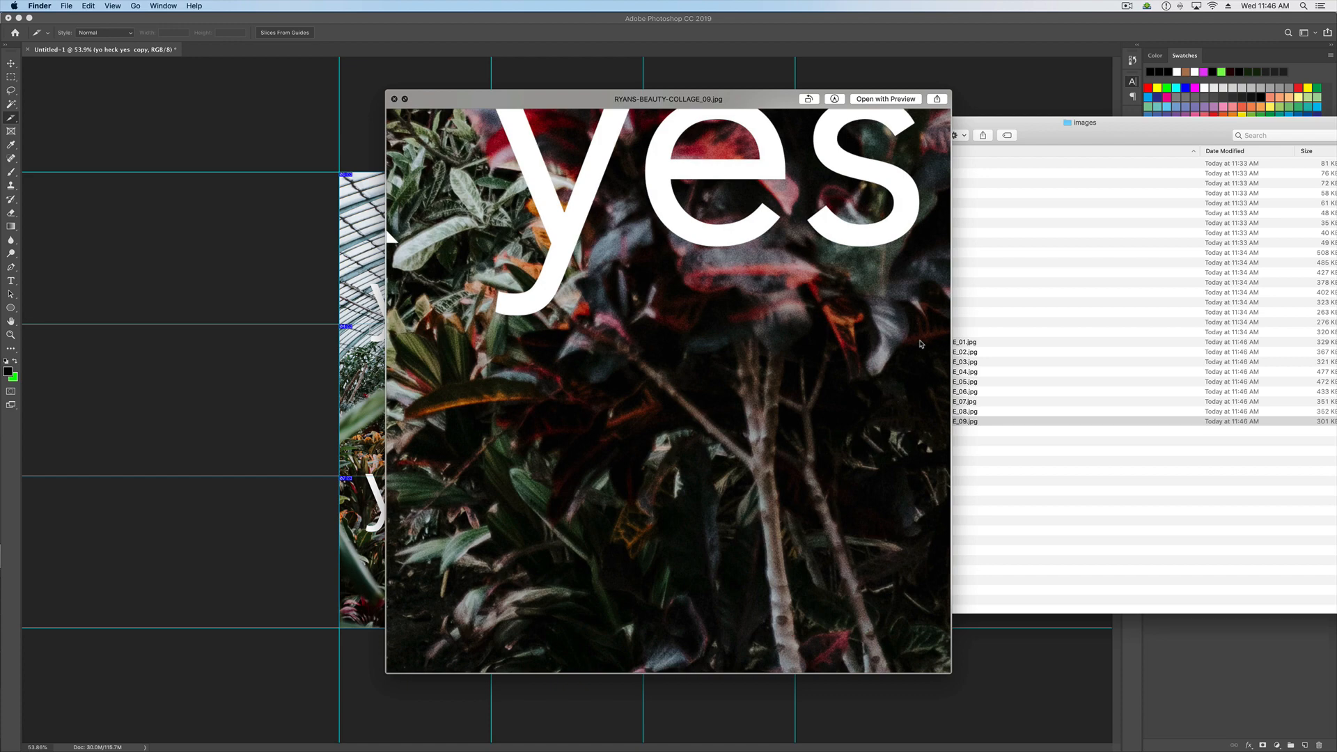
pyautogui.click(973, 343)
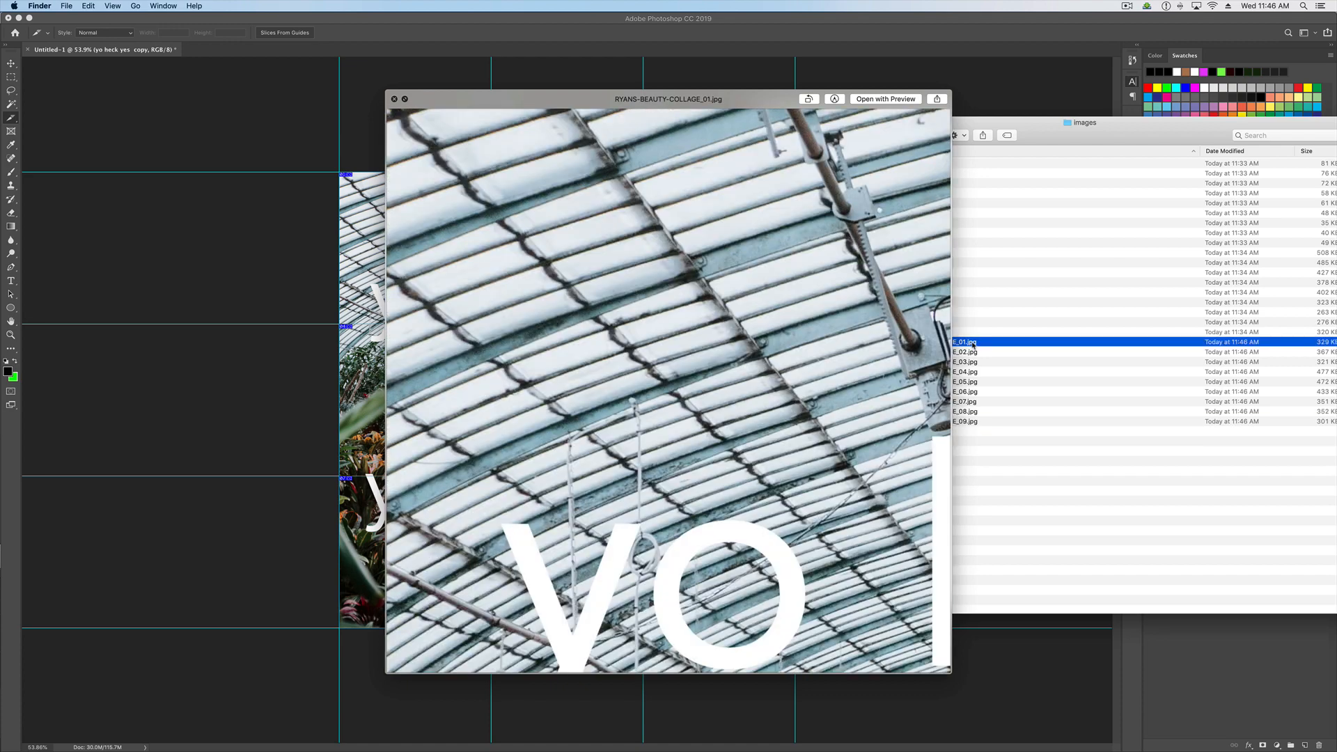
pyautogui.press('Down')
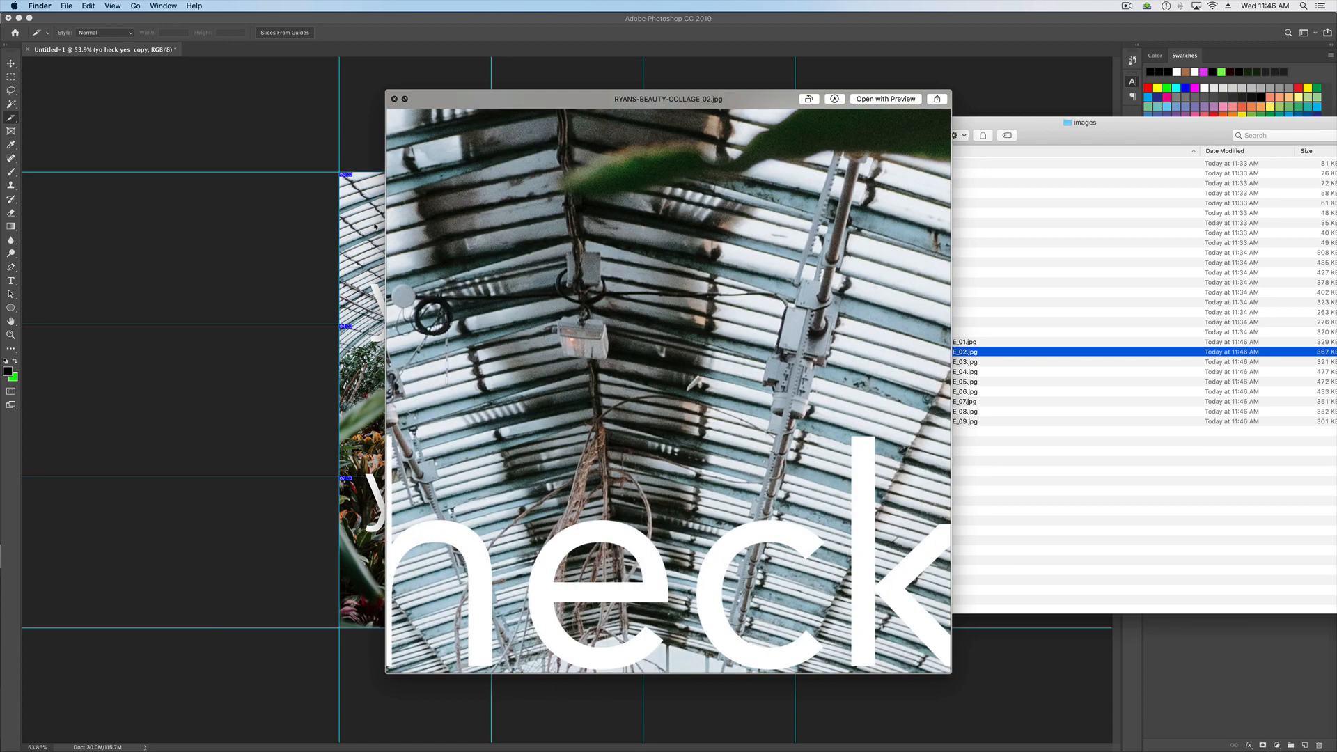
pyautogui.press('Down')
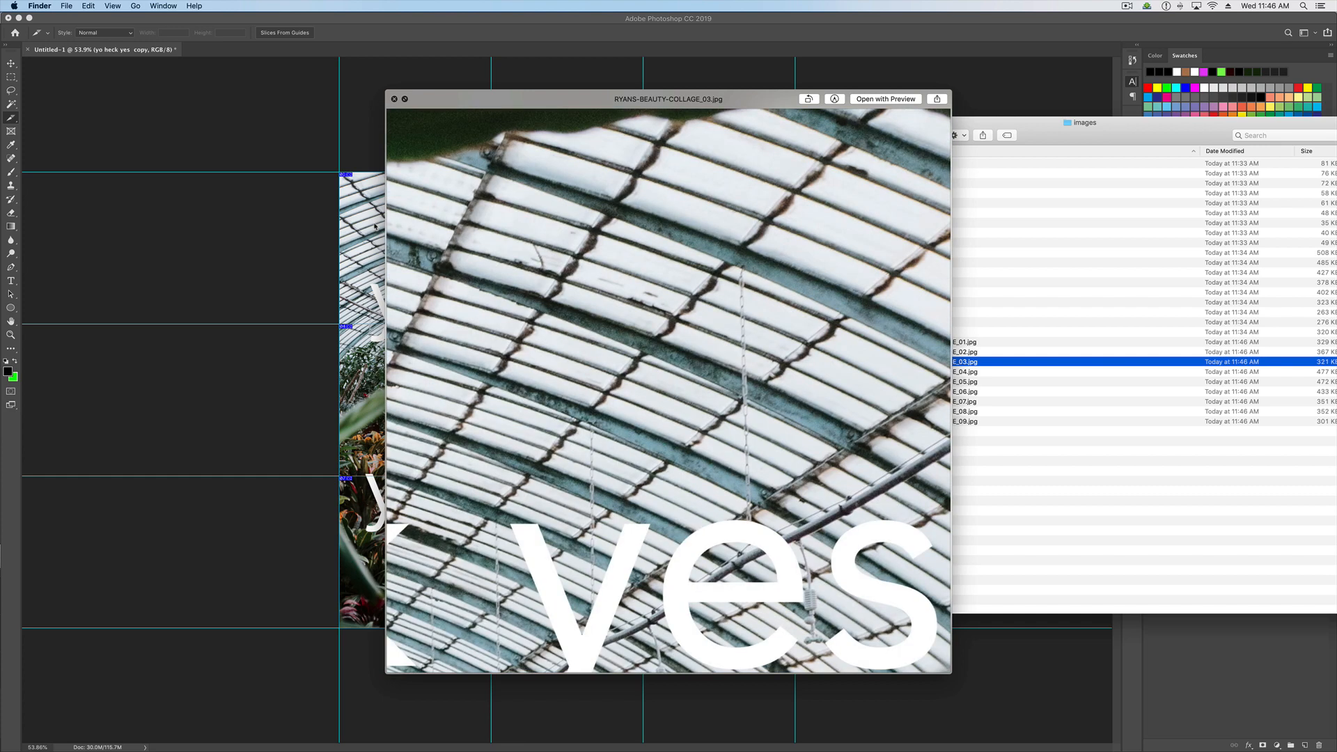
pyautogui.press('Down')
pyautogui.press('Down')
pyautogui.press('Down')
pyautogui.press('Down')
pyautogui.press('Down')
pyautogui.press('Down')
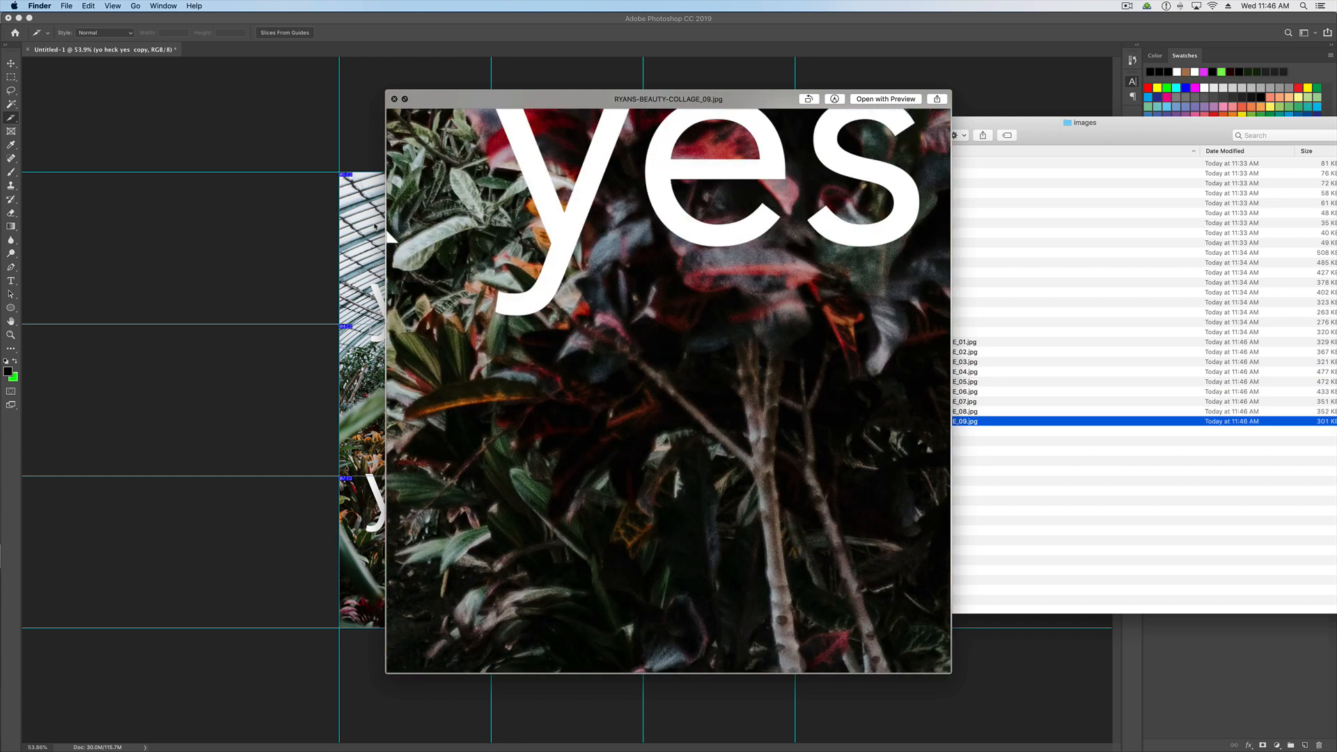
pyautogui.press('space')
# Step: Delete all the older garden-collage and image-2-test files from the images folder
pyautogui.click(926, 332)
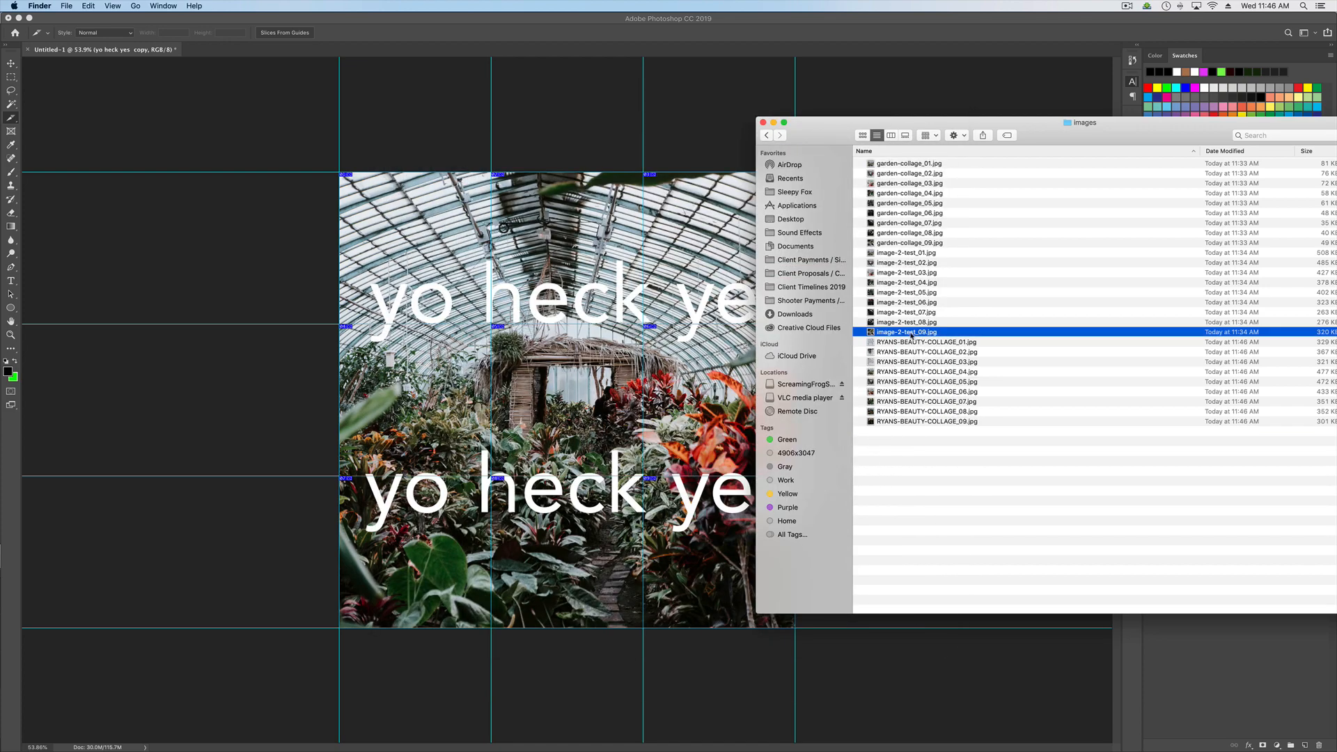
pyautogui.keyDown('shift'); pyautogui.click(925, 164); pyautogui.keyUp('shift')
pyautogui.press('super+BackSpace')
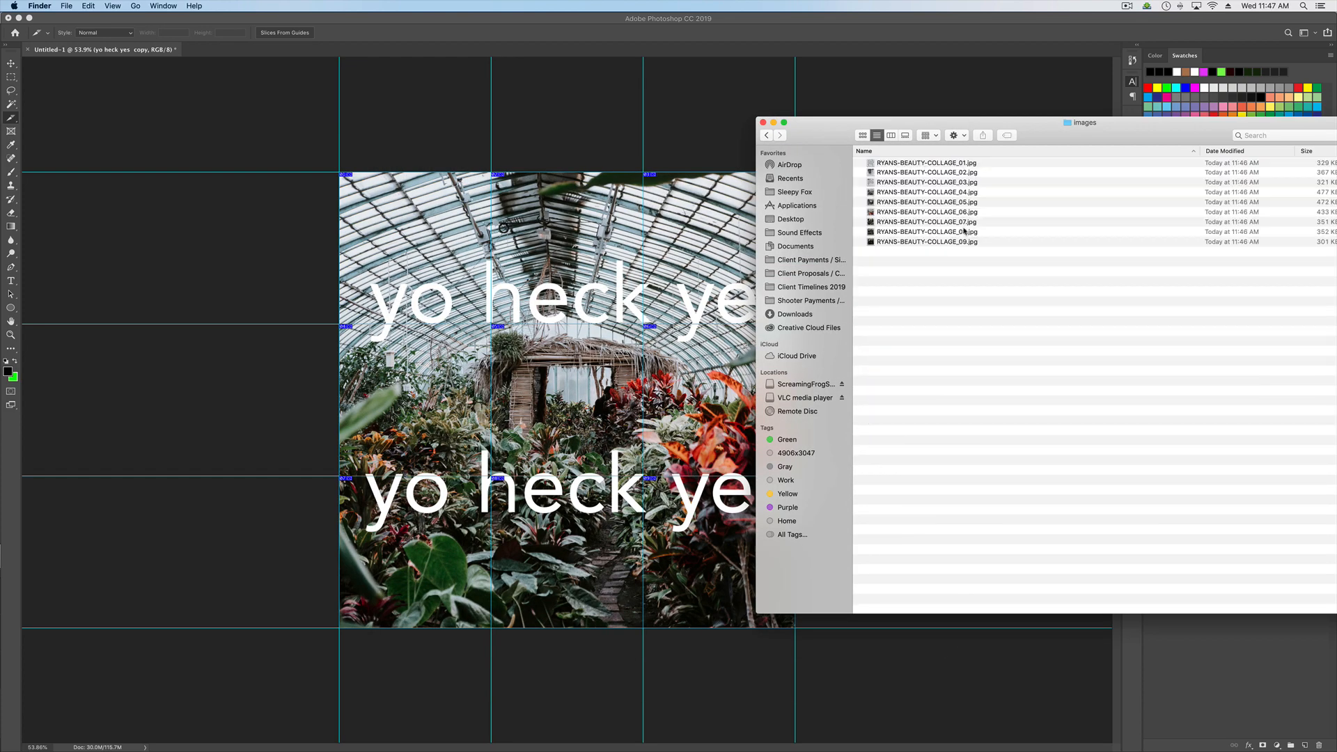
# Step: Go through the collage files in reverse order from 09 to 01, and select all nine of them
pyautogui.click(955, 243)
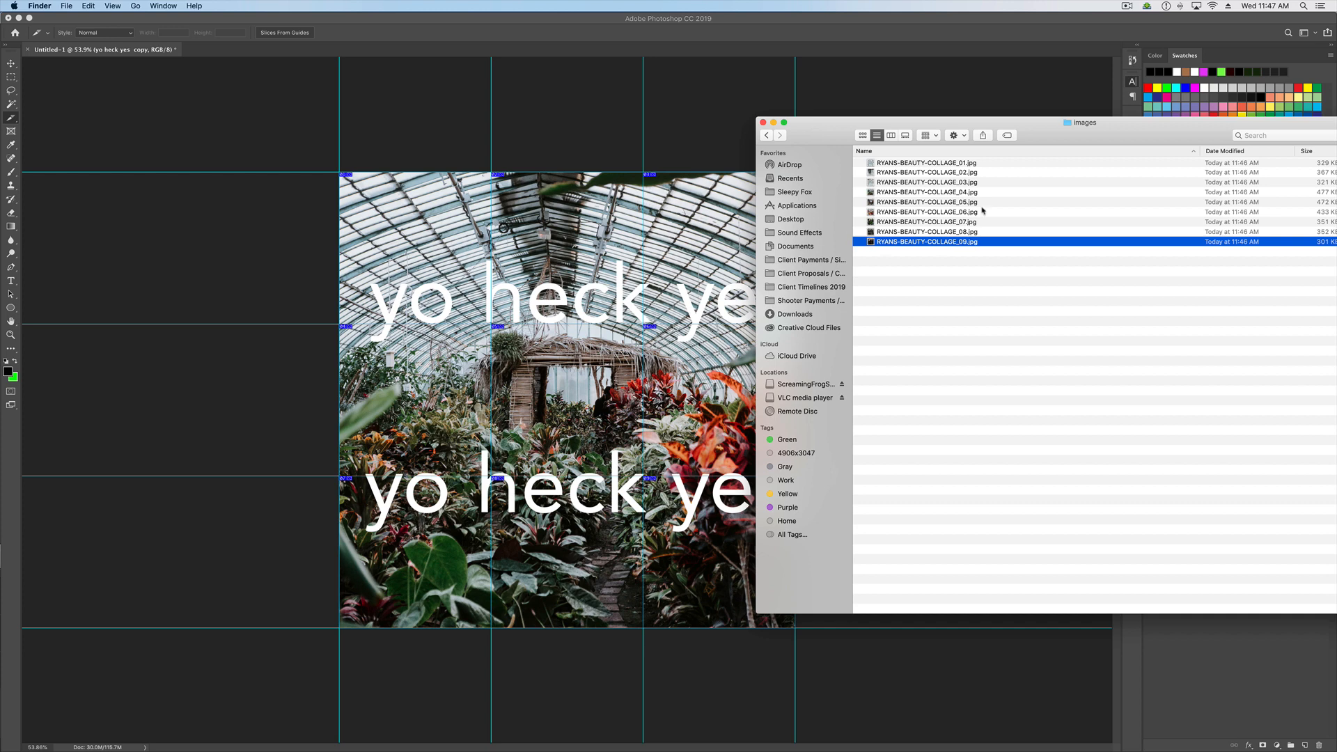
pyautogui.click(946, 164)
pyautogui.click(942, 243)
pyautogui.press('Up')
pyautogui.press('Up')
pyautogui.press('Up')
pyautogui.press('Up')
pyautogui.press('Up')
pyautogui.press('Up')
pyautogui.press('Up')
pyautogui.press('Up')
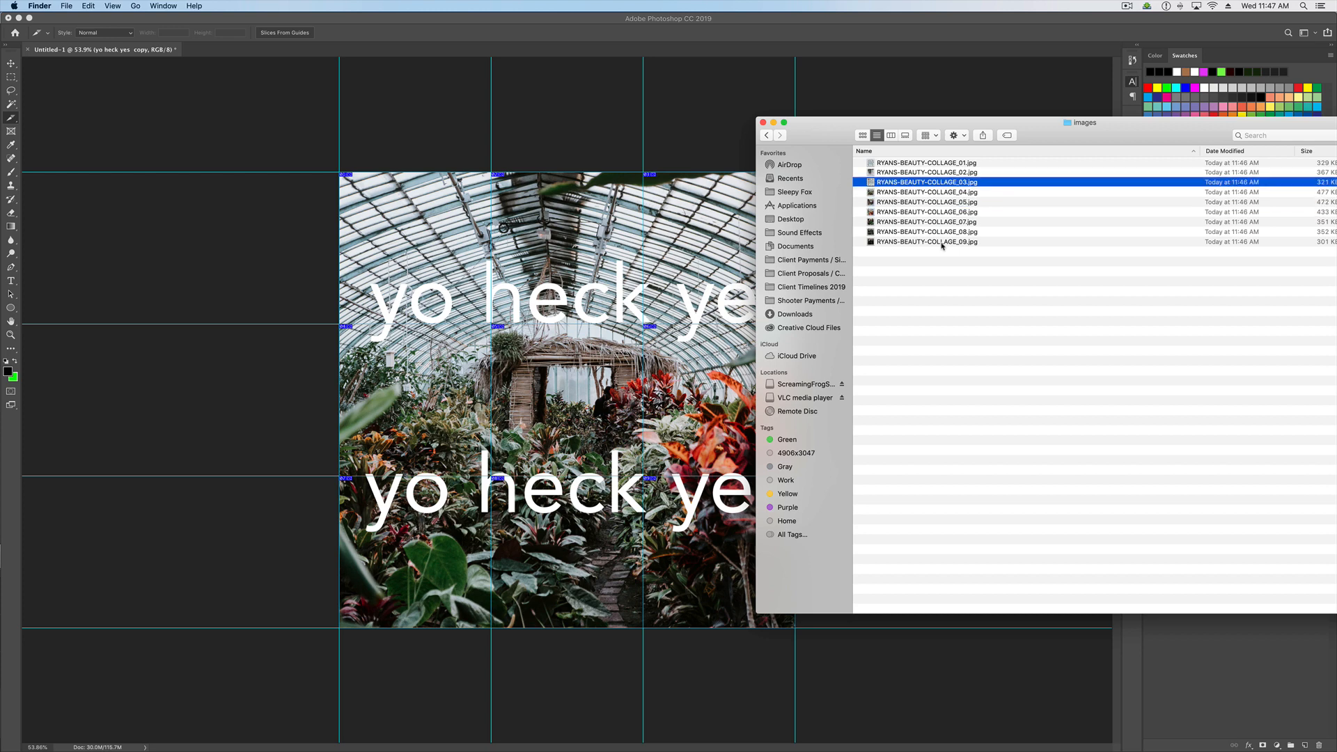
pyautogui.keyDown('shift'); pyautogui.click(942, 242); pyautogui.keyUp('shift')
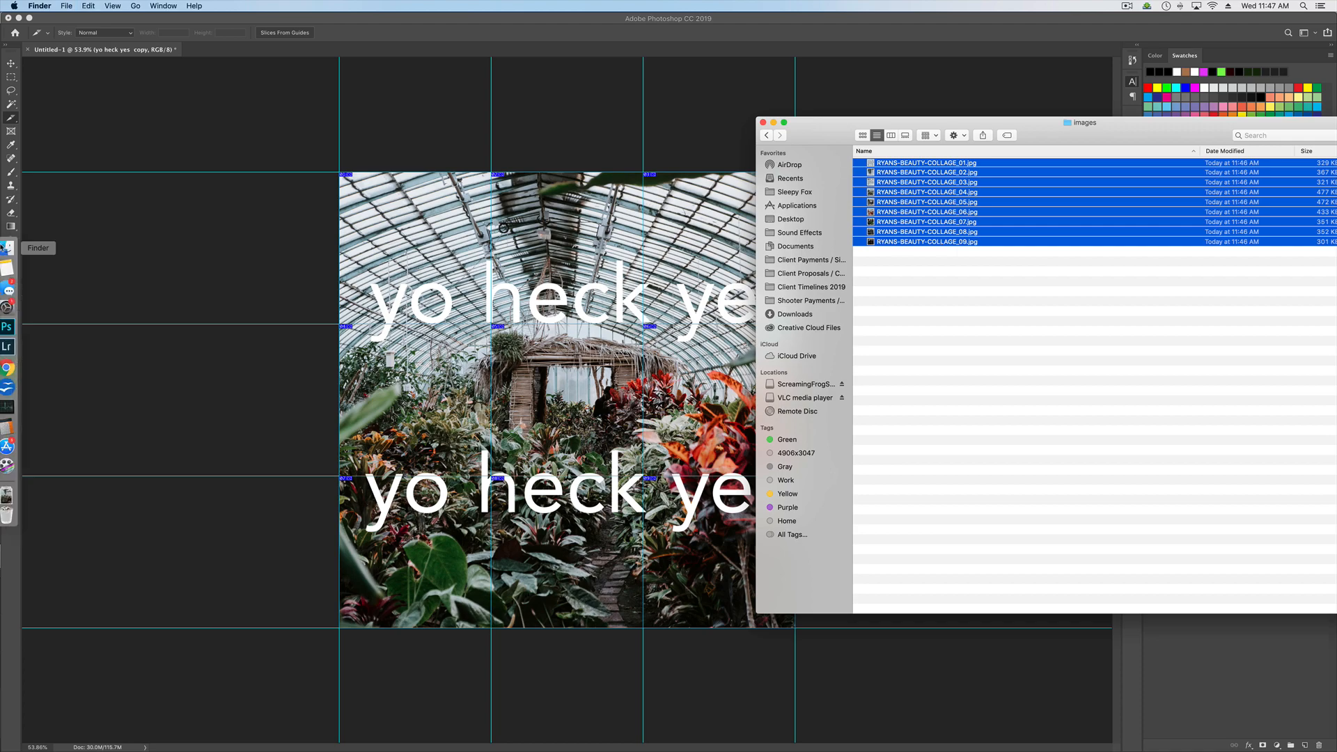
# Step: Switch to Chrome, close the Instagram post size search page and close the developer tools on the Instagram profile
pyautogui.click(12, 286)
pyautogui.hotkey('ctrl', 'Right')
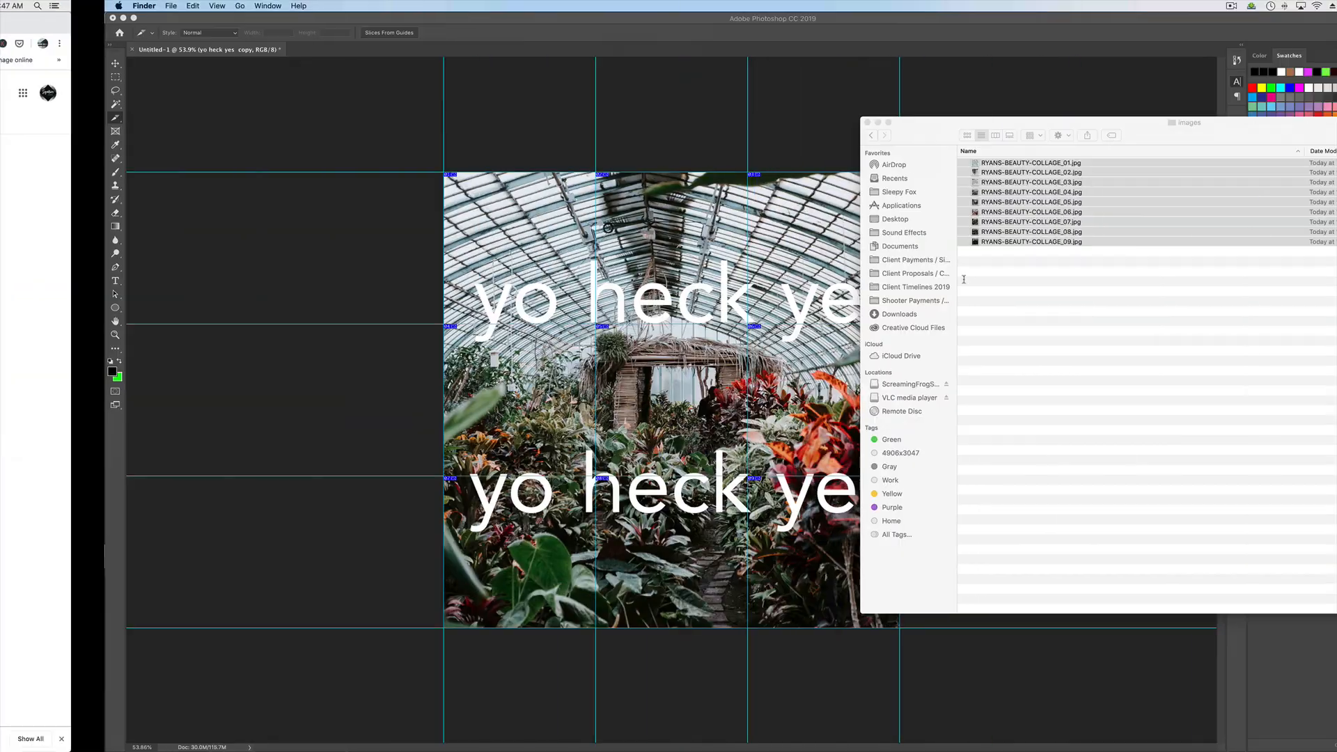
pyautogui.click(270, 301)
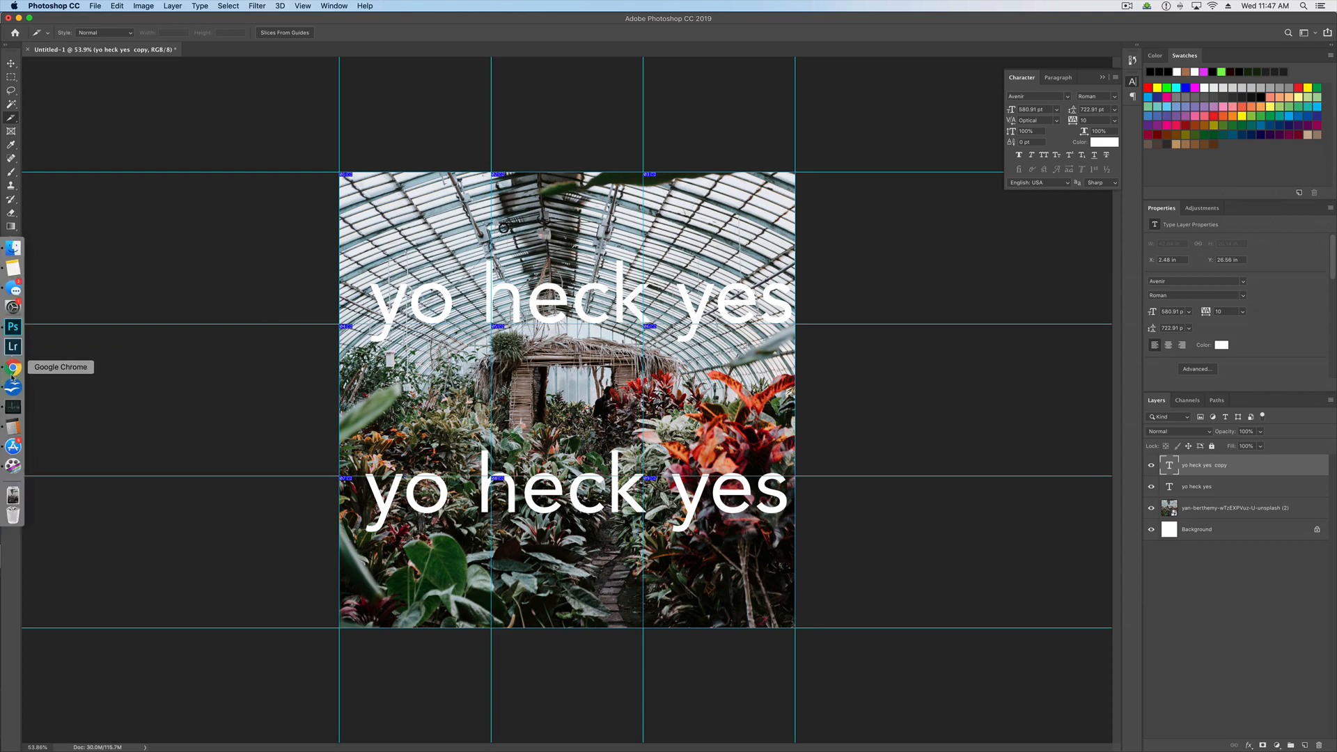
pyautogui.click(12, 374)
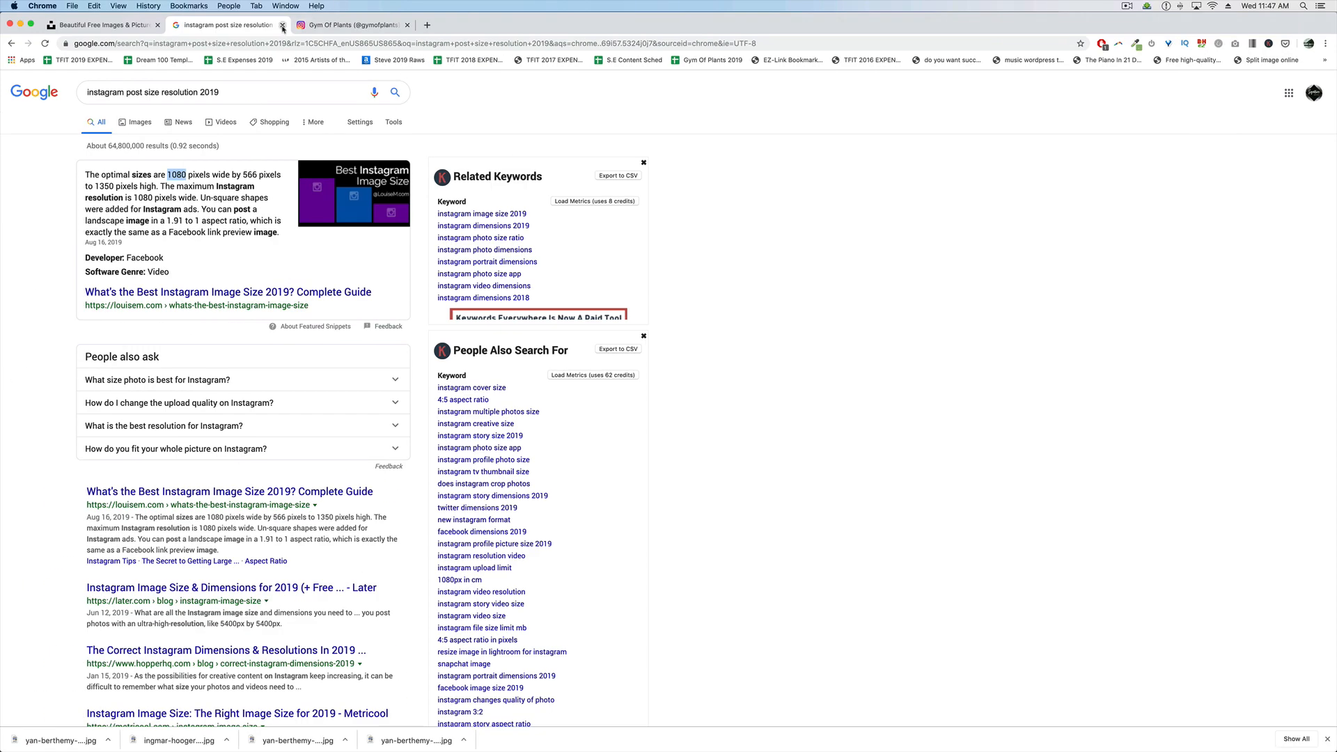
pyautogui.click(282, 28)
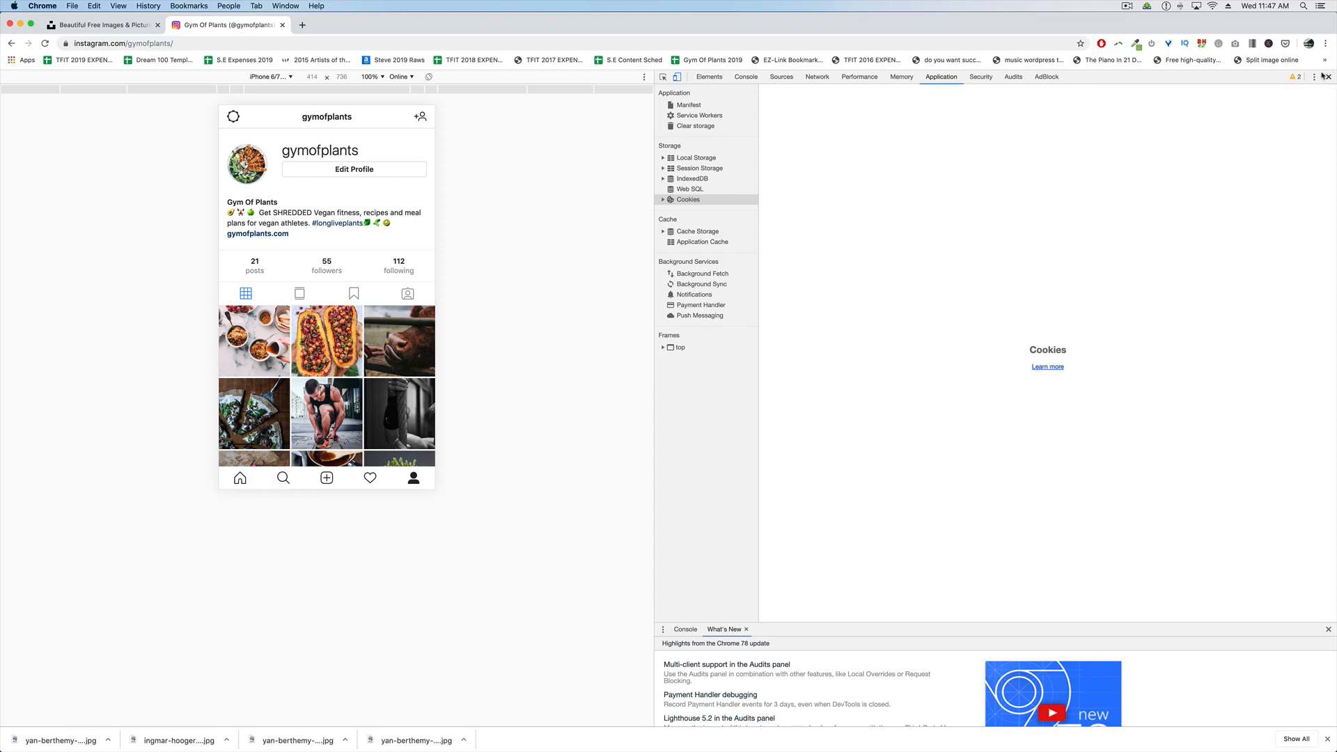
pyautogui.click(1326, 76)
# Step: Load instagram.com and open the gymofplants profile page
pyautogui.click(340, 43)
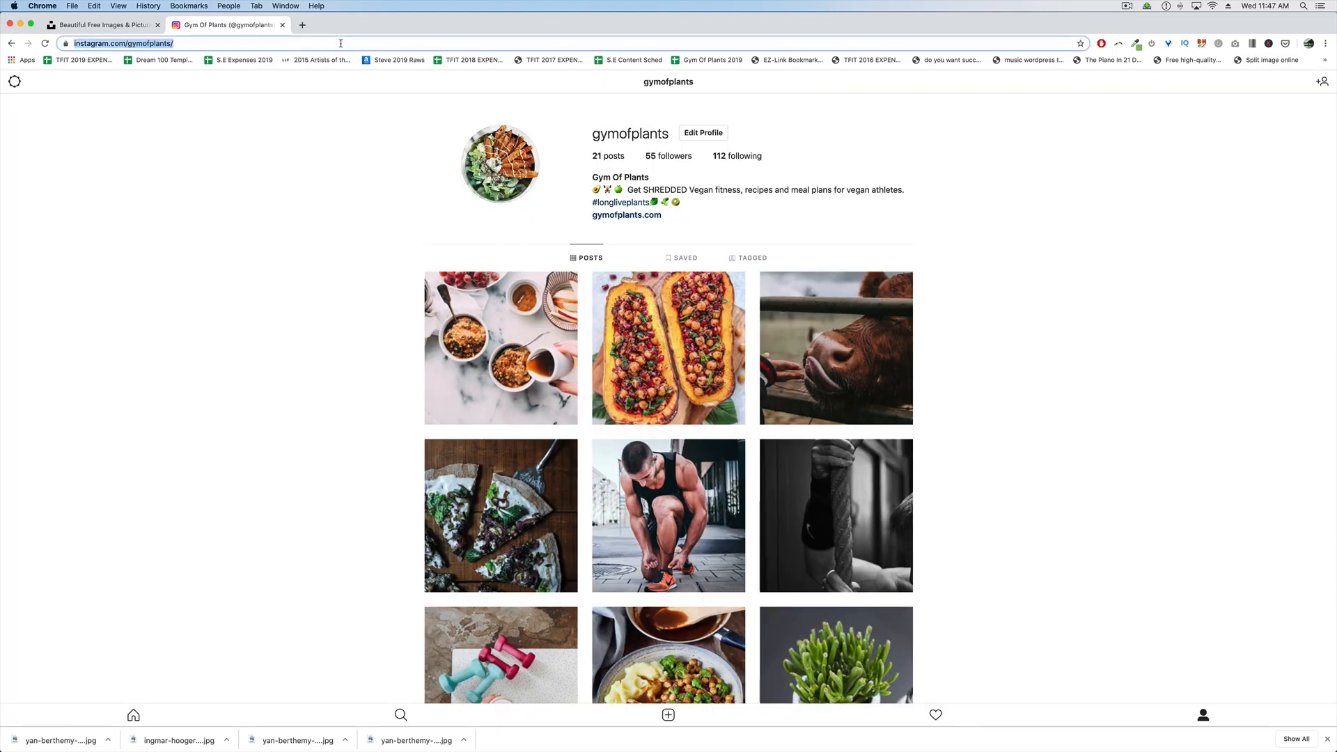
pyautogui.write('instagram.com')
pyautogui.press('Return')
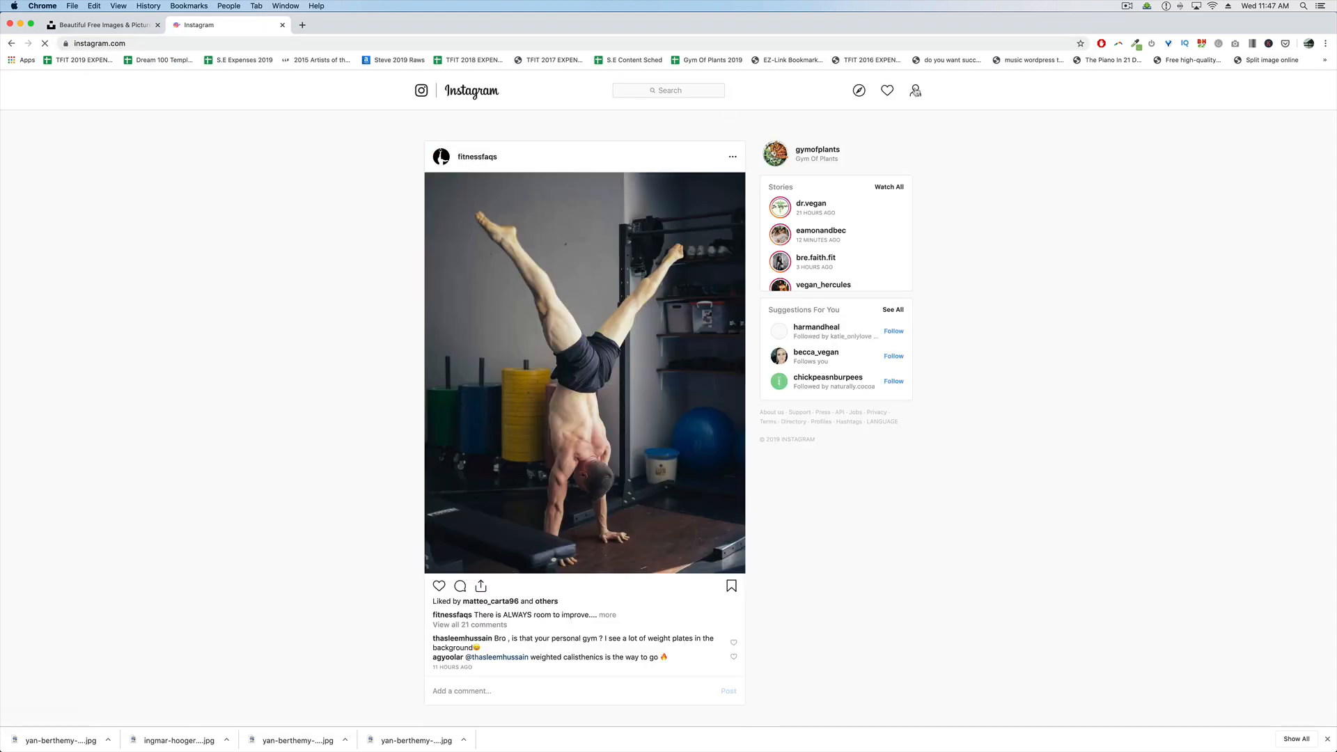
pyautogui.click(915, 91)
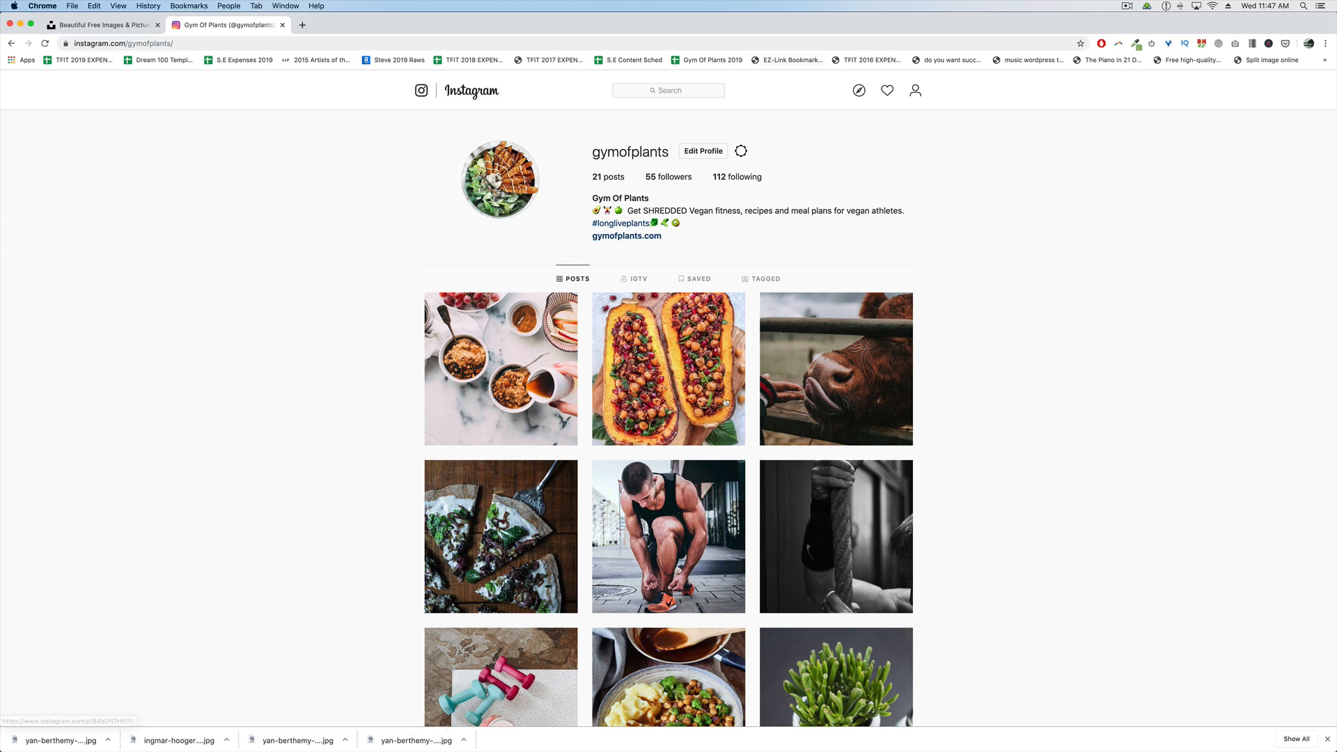
# Step: Open the developer tools on the Instagram profile page and turn on the mobile device view
pyautogui.click(1324, 44)
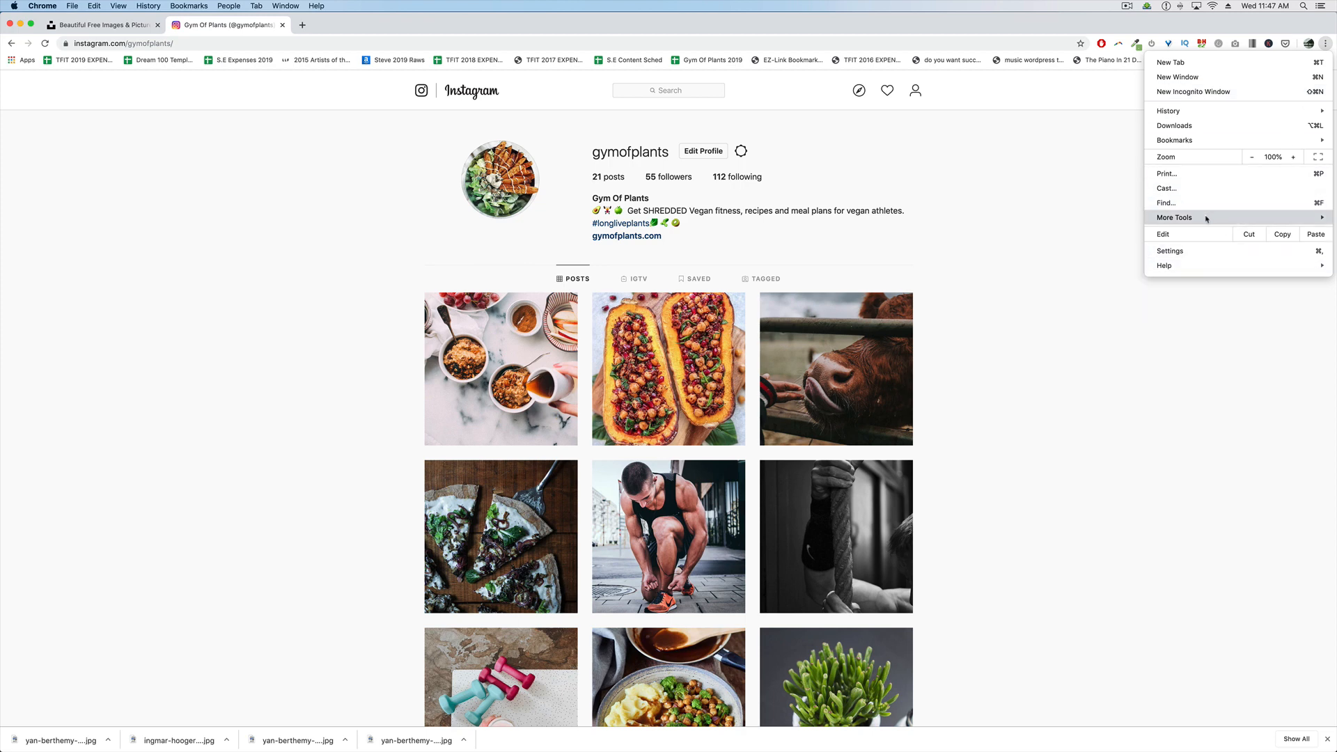
pyautogui.moveTo(1207, 219)
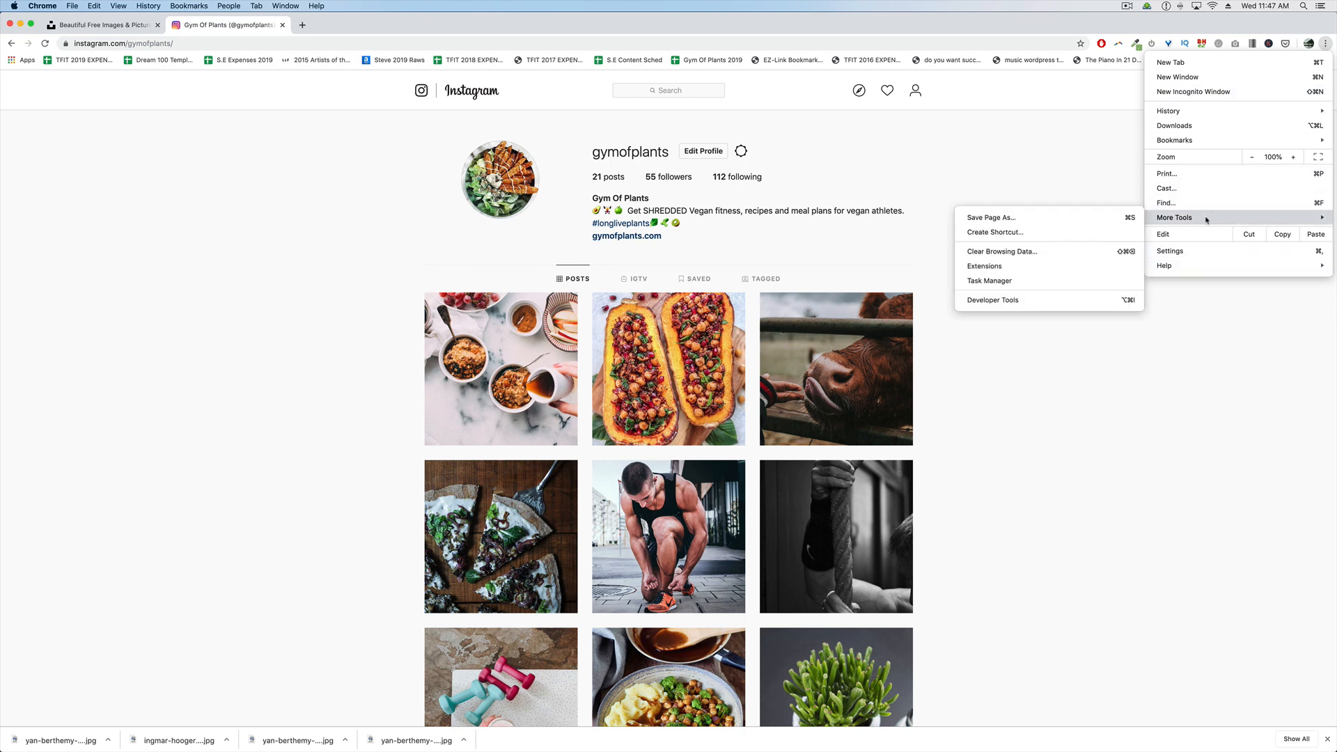
pyautogui.click(1000, 301)
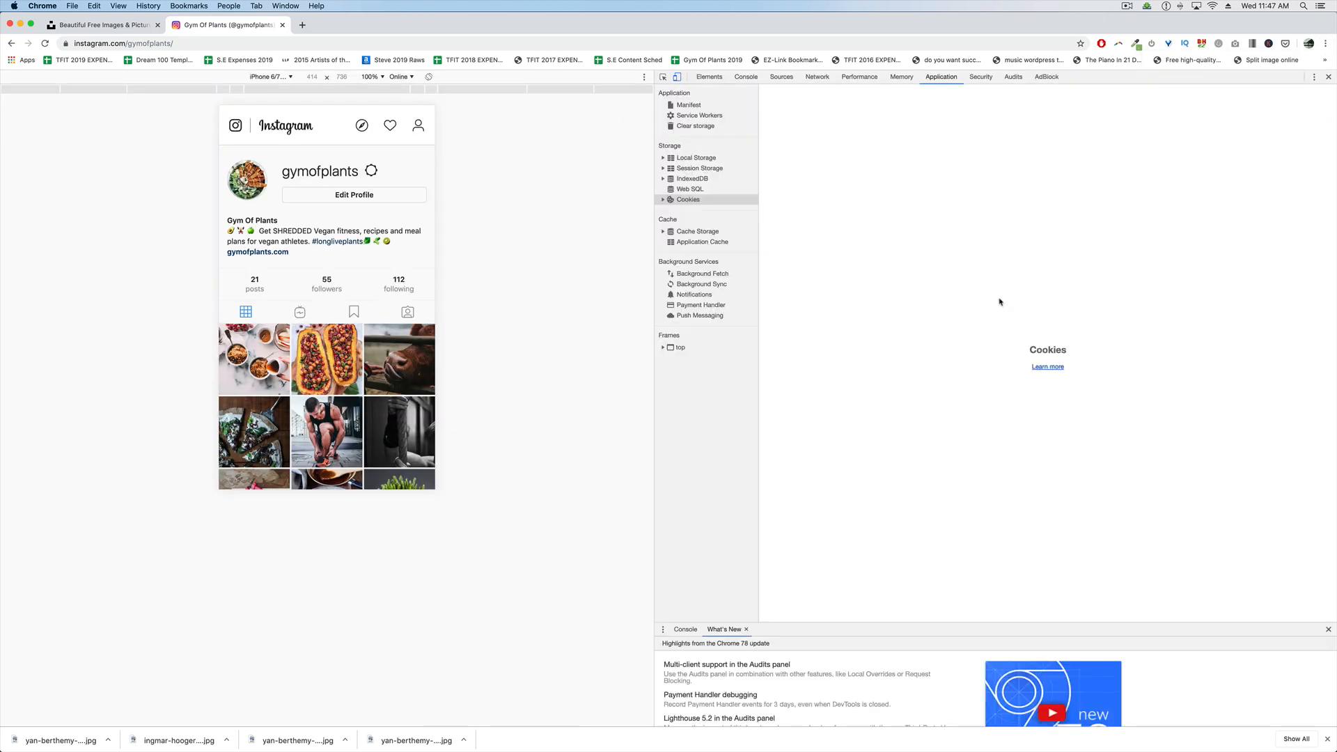
pyautogui.click(676, 80)
pyautogui.click(676, 80)
pyautogui.click(676, 81)
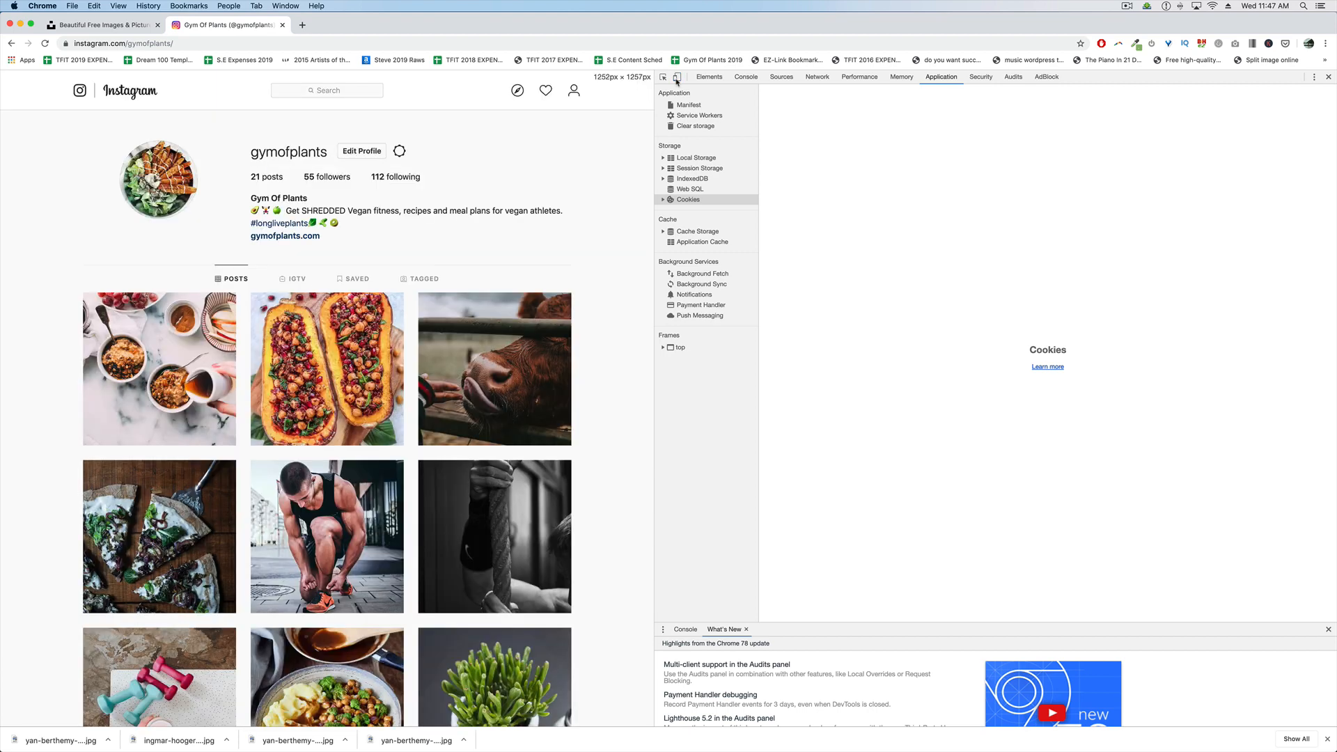
pyautogui.click(676, 80)
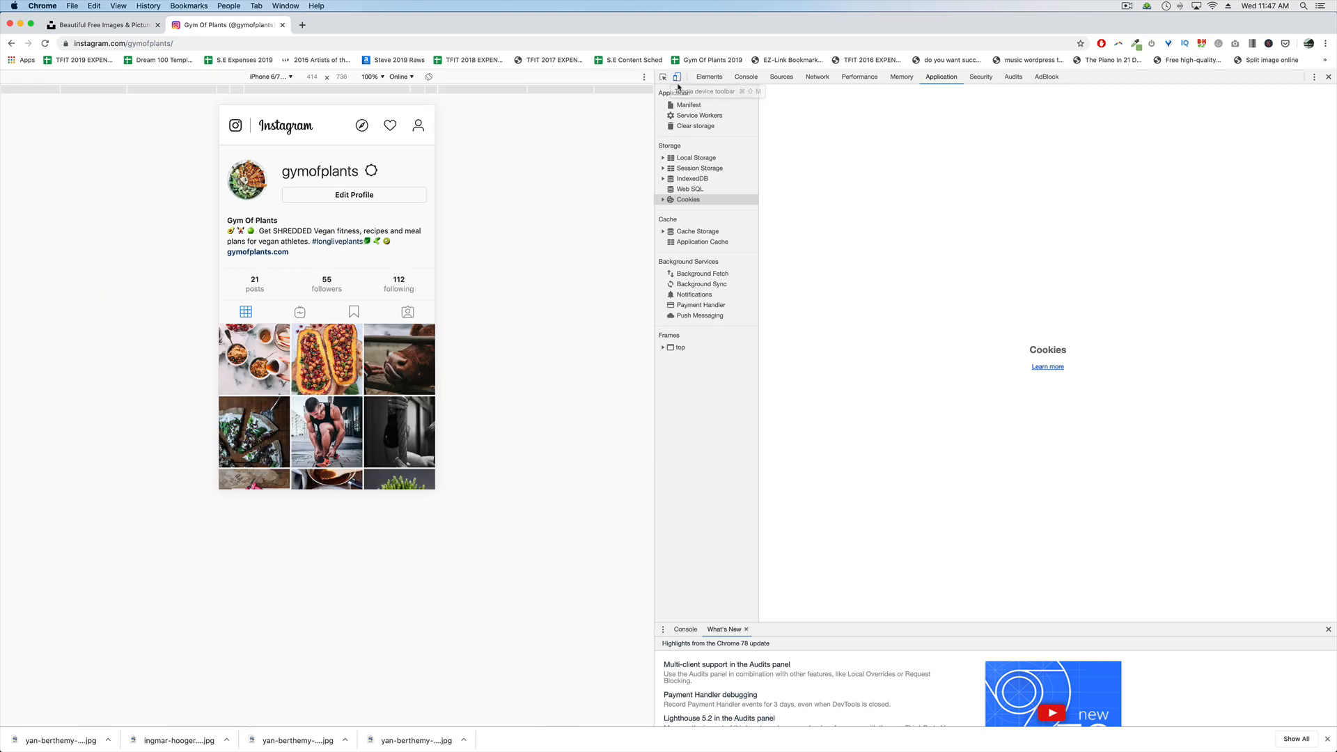
# Step: Set the emulated device to iPhone 6/7/8 and reload the gymofplants profile in the mobile layout
pyautogui.click(285, 79)
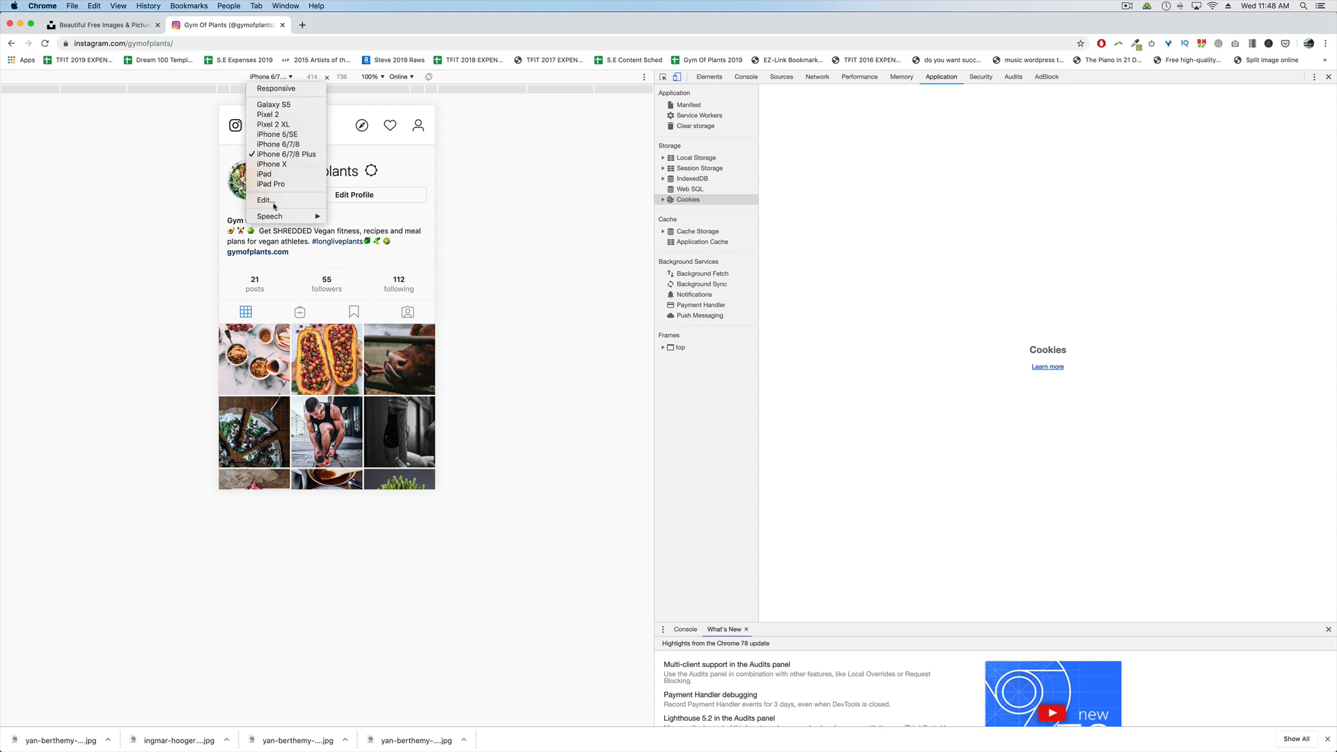
pyautogui.click(285, 144)
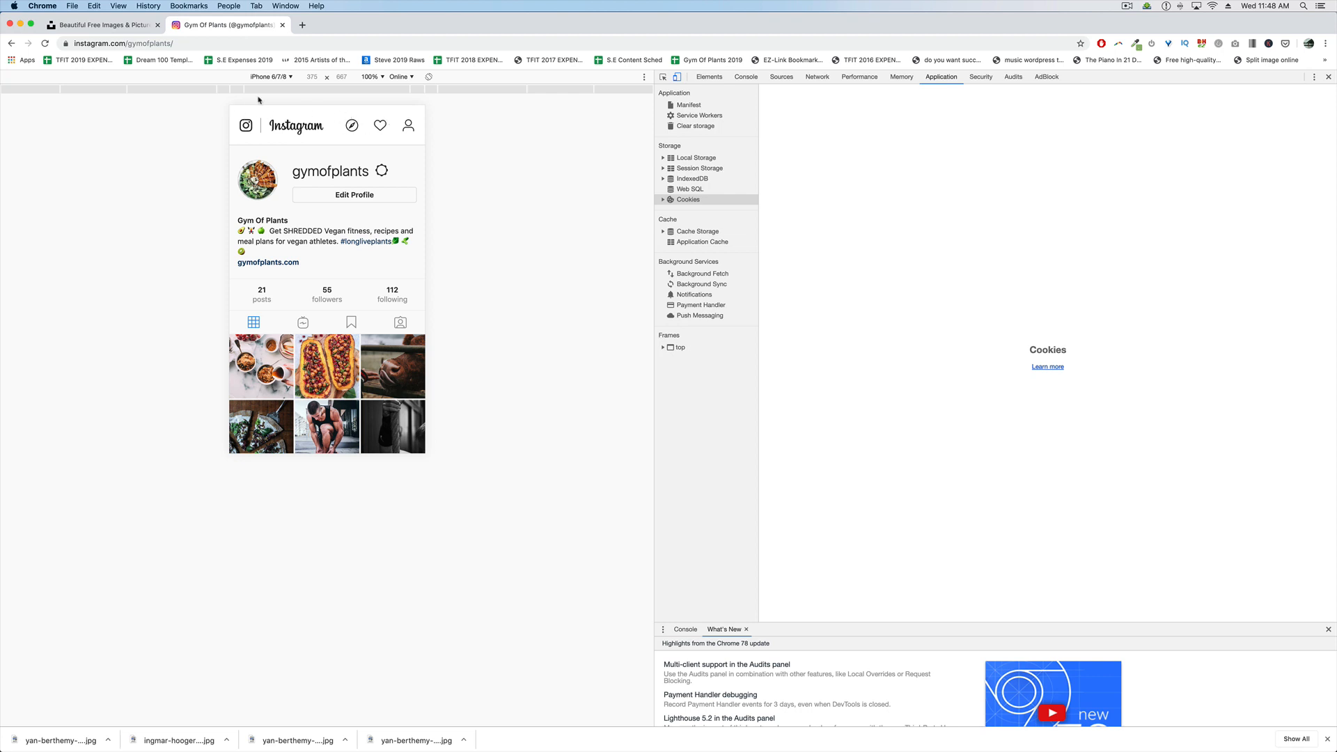
pyautogui.click(263, 128)
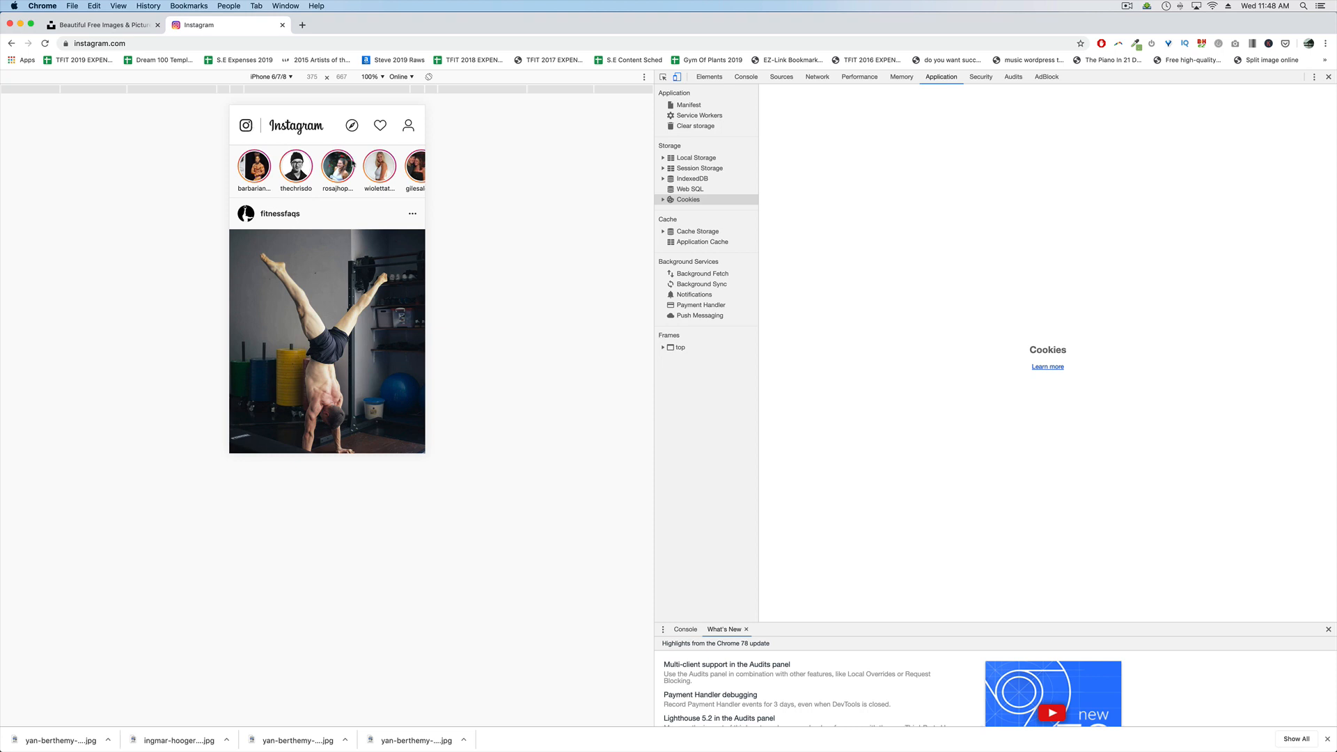
pyautogui.click(409, 125)
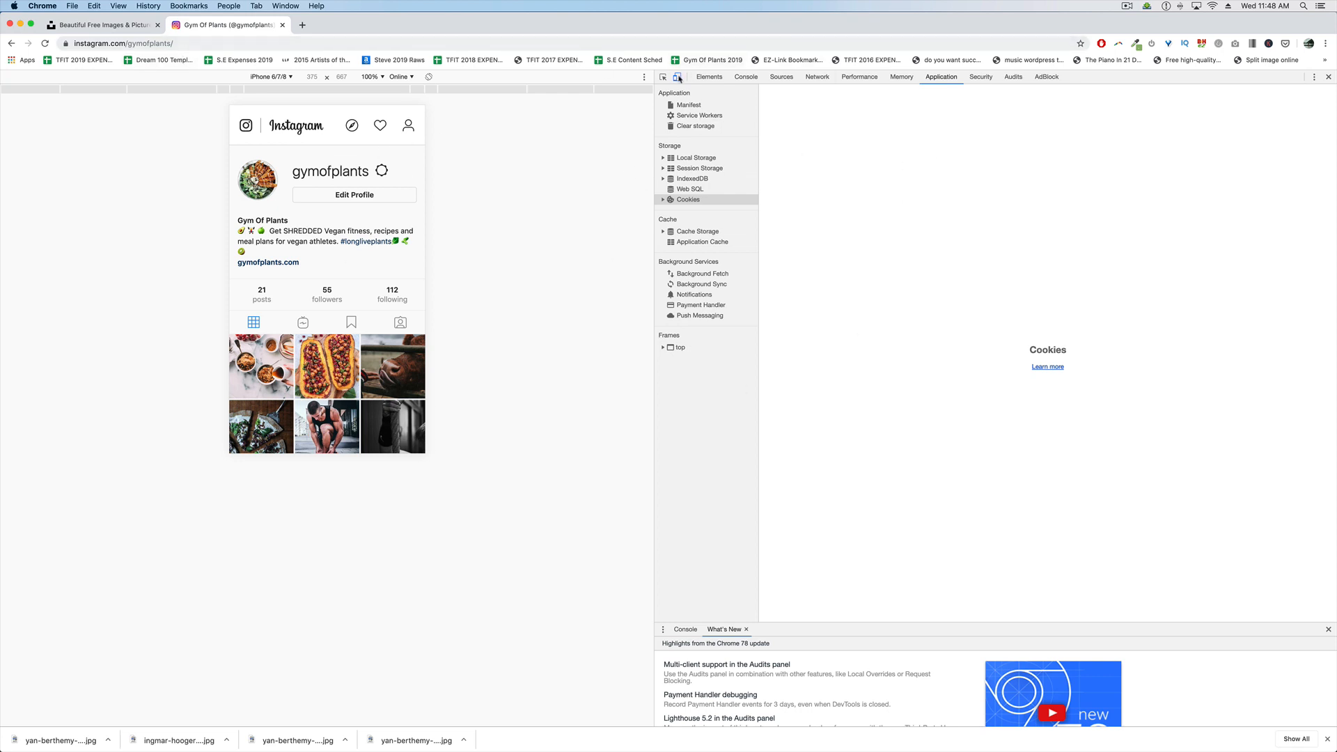
pyautogui.click(45, 44)
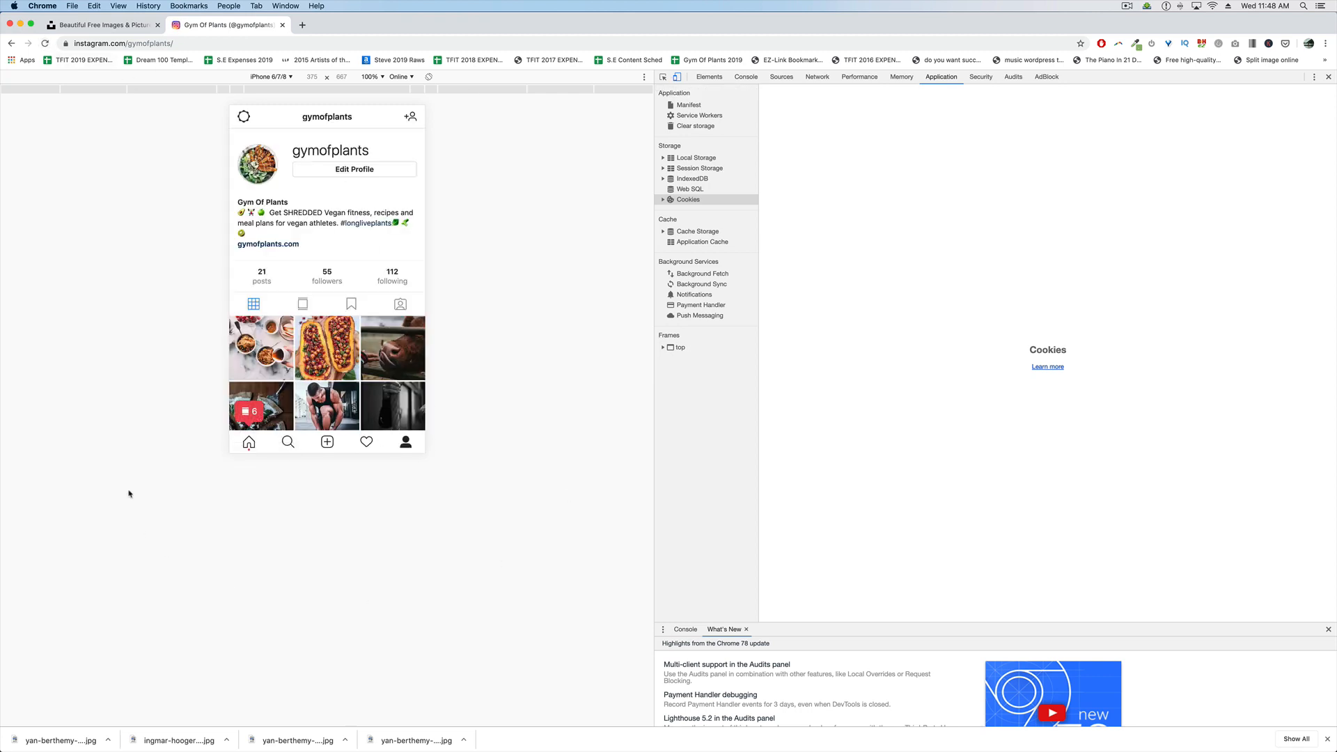
# Step: Create a new post from collage tile 09 in the images folder inside insta test, and continue to the caption page
pyautogui.click(327, 443)
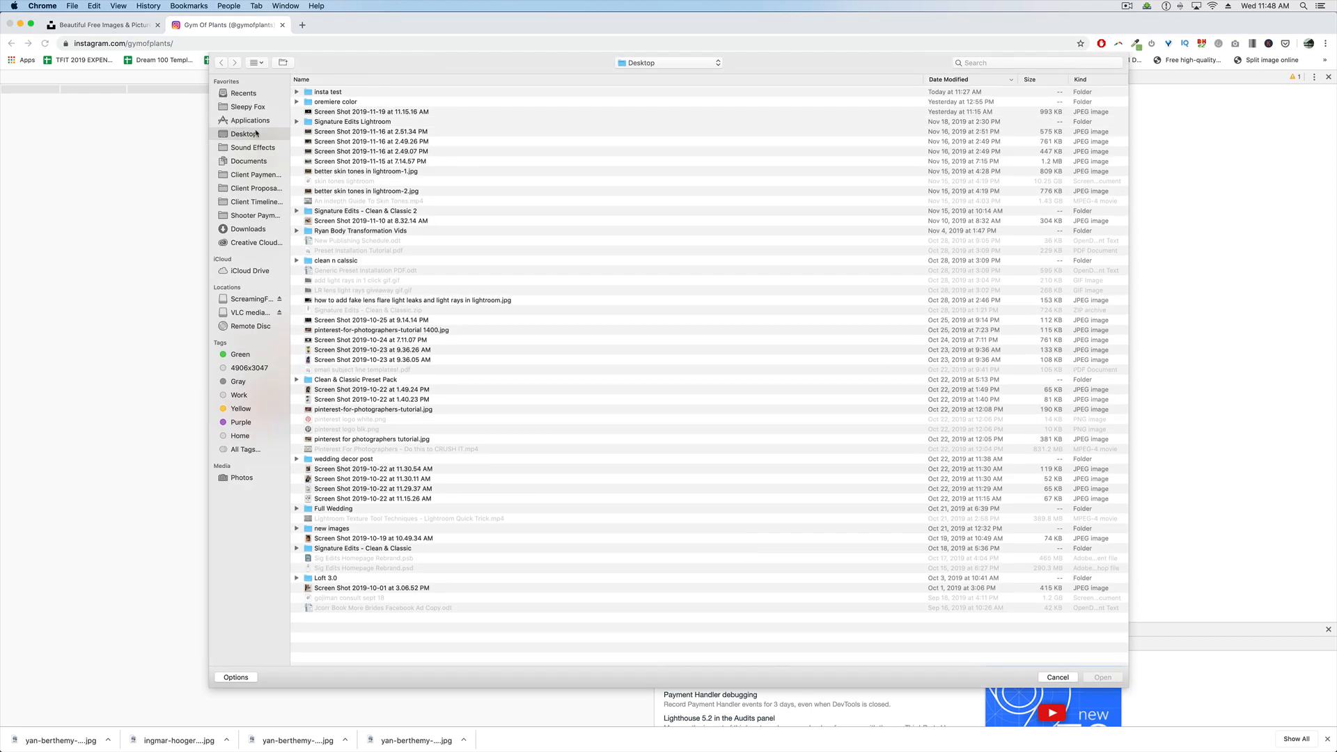
pyautogui.doubleClick(333, 92)
pyautogui.doubleClick(341, 92)
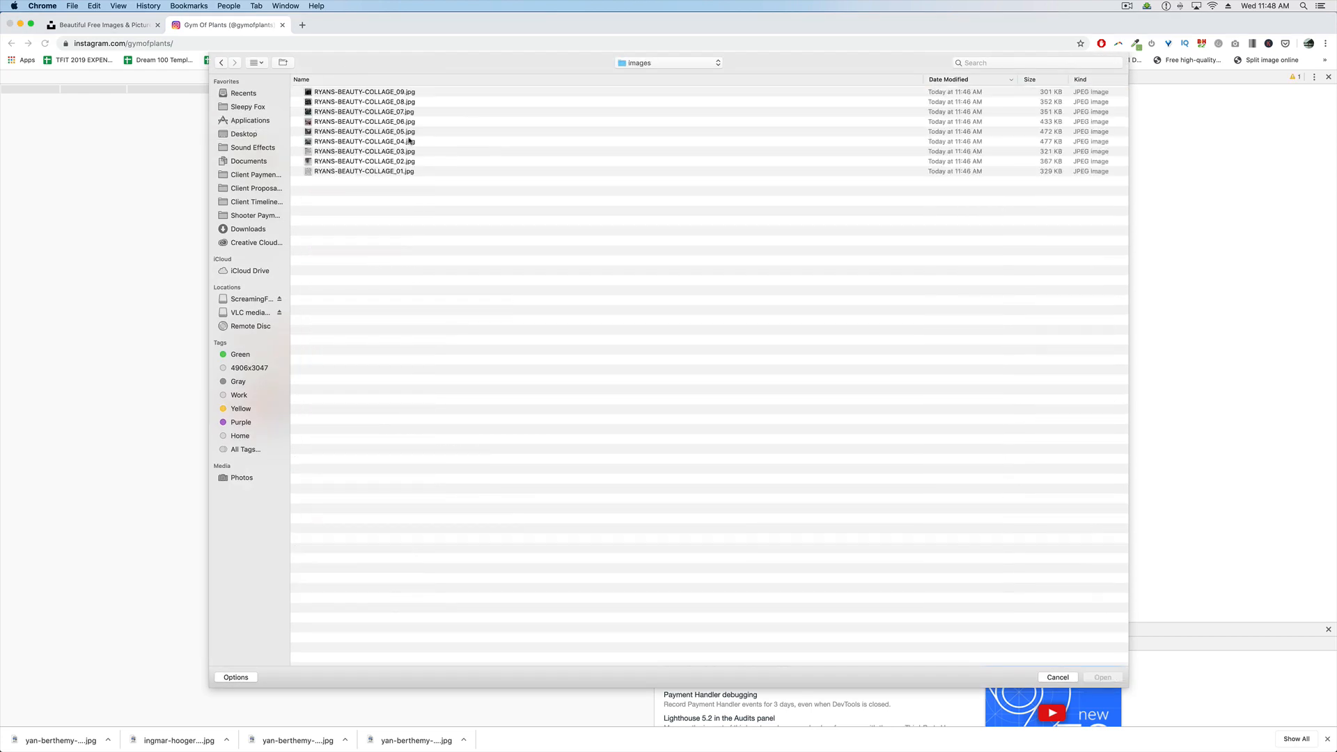
pyautogui.click(375, 92)
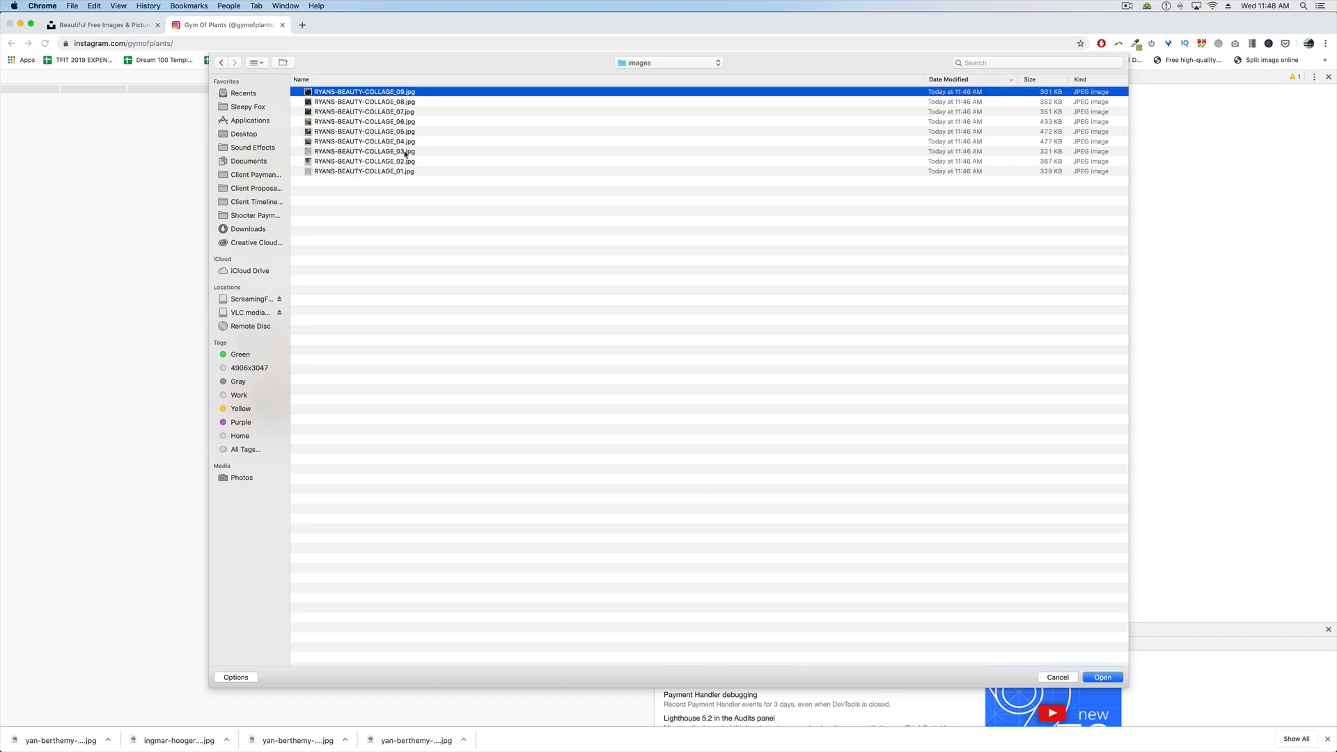
pyautogui.click(1104, 678)
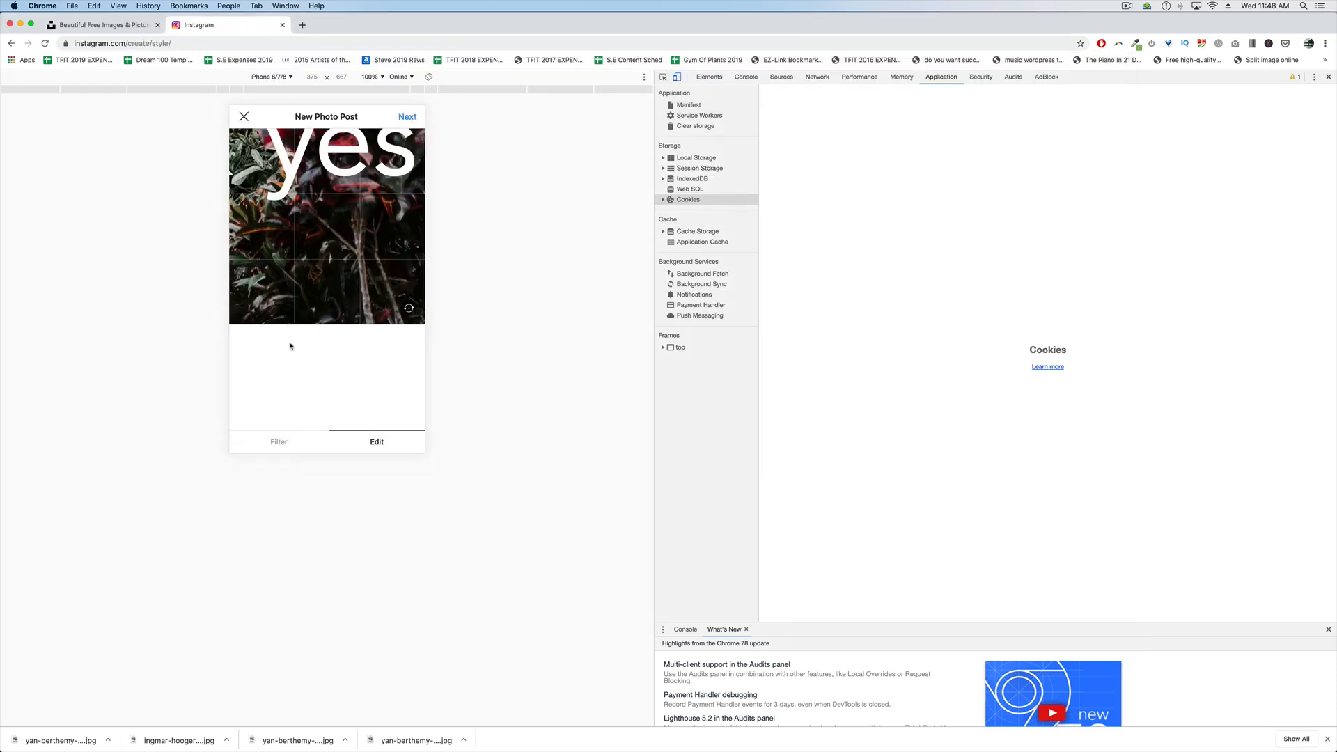
pyautogui.click(404, 117)
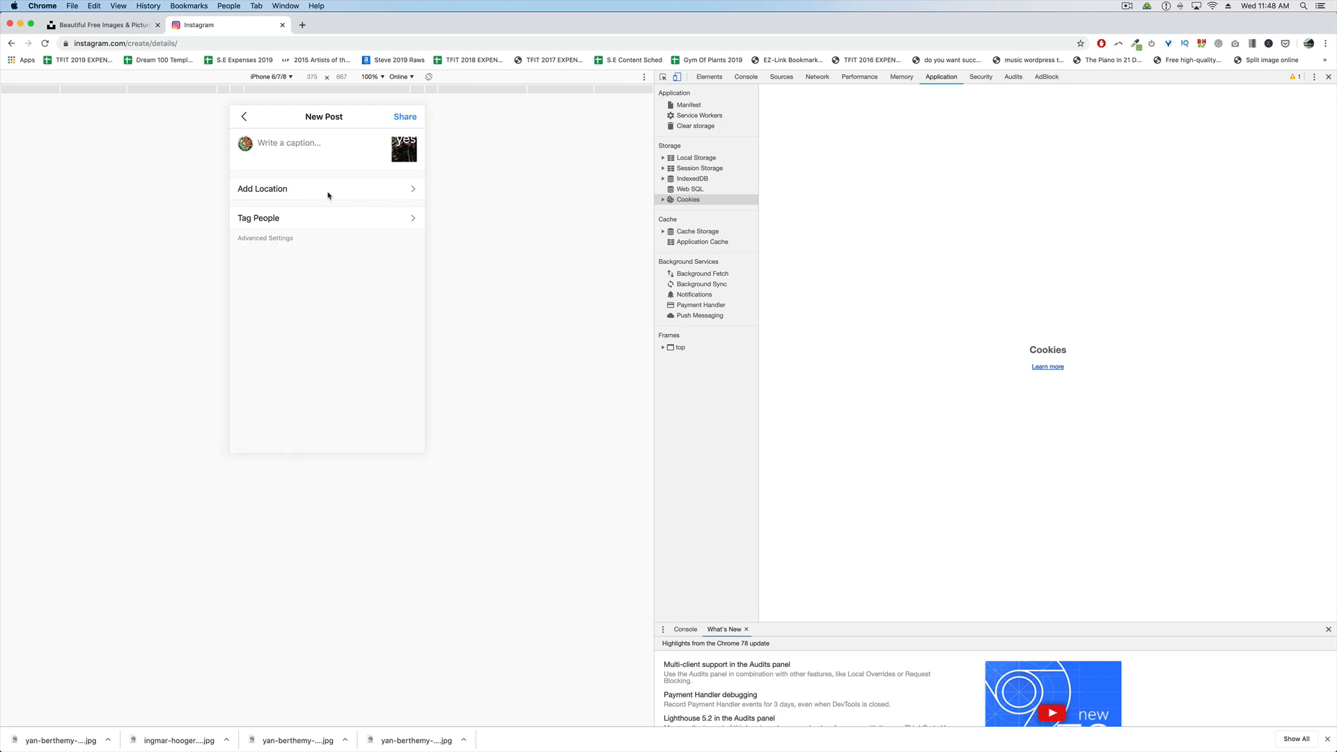
# Step: Caption the post "This is a caption" with "#likethisvideo #subscribe!" on a separate line, and share it
pyautogui.click(288, 152)
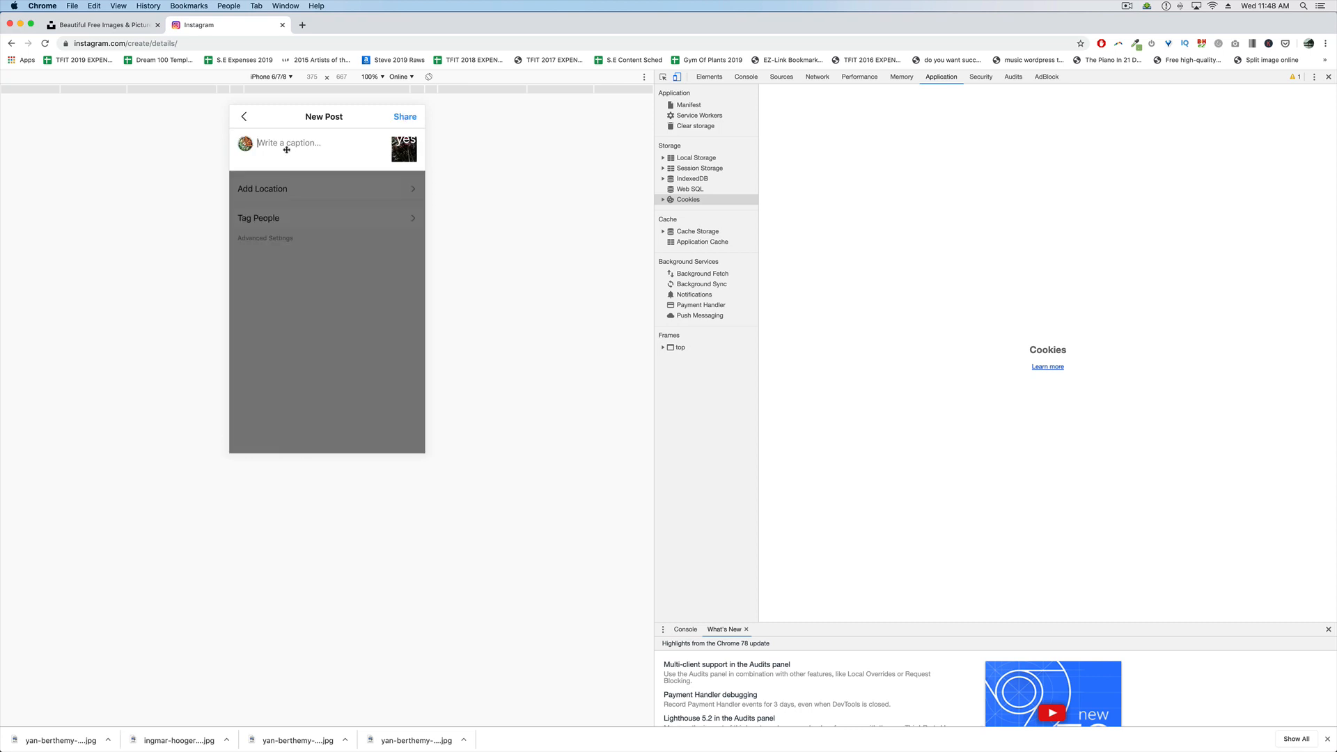
pyautogui.write('This is a capt')
pyautogui.write('ure')
pyautogui.write('on')
pyautogui.press('Return')
pyautogui.write('#')
pyautogui.write('like')
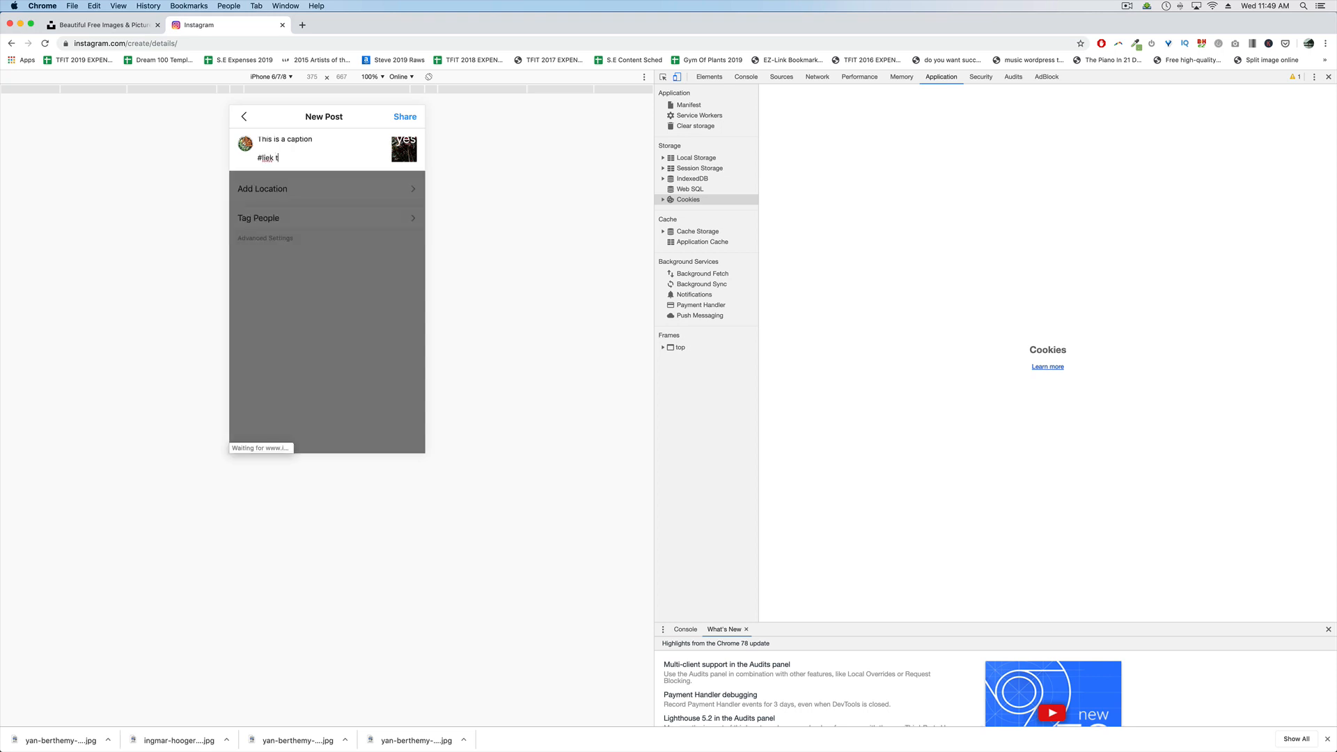
pyautogui.write('thisvideo')
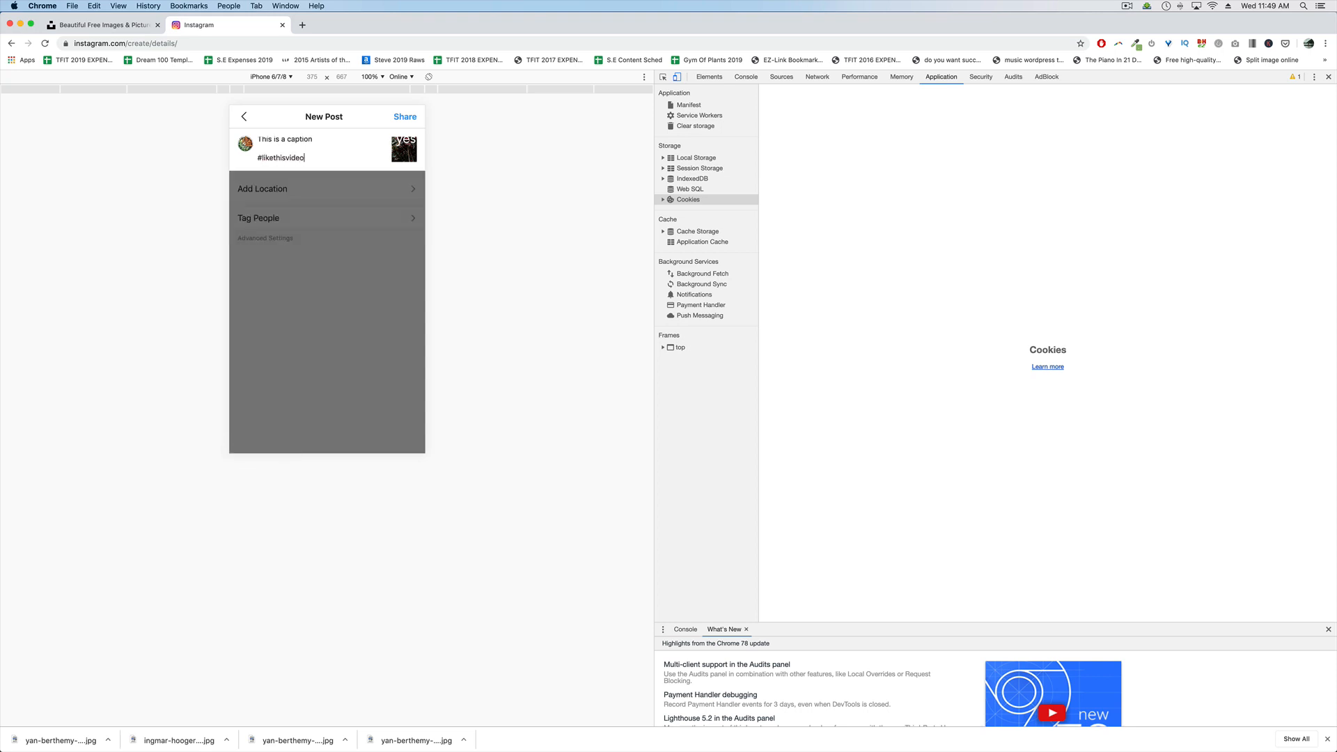
pyautogui.write(' #subscribe!')
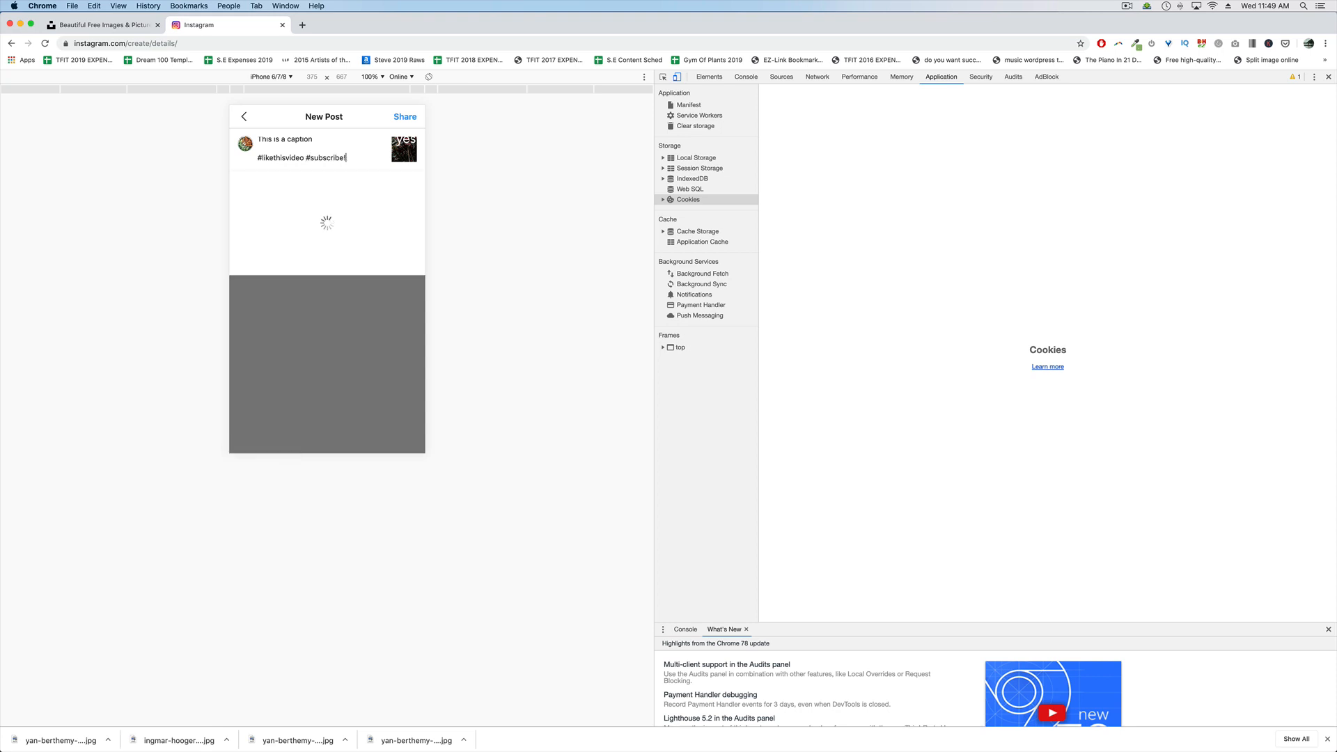
pyautogui.press('super+a')
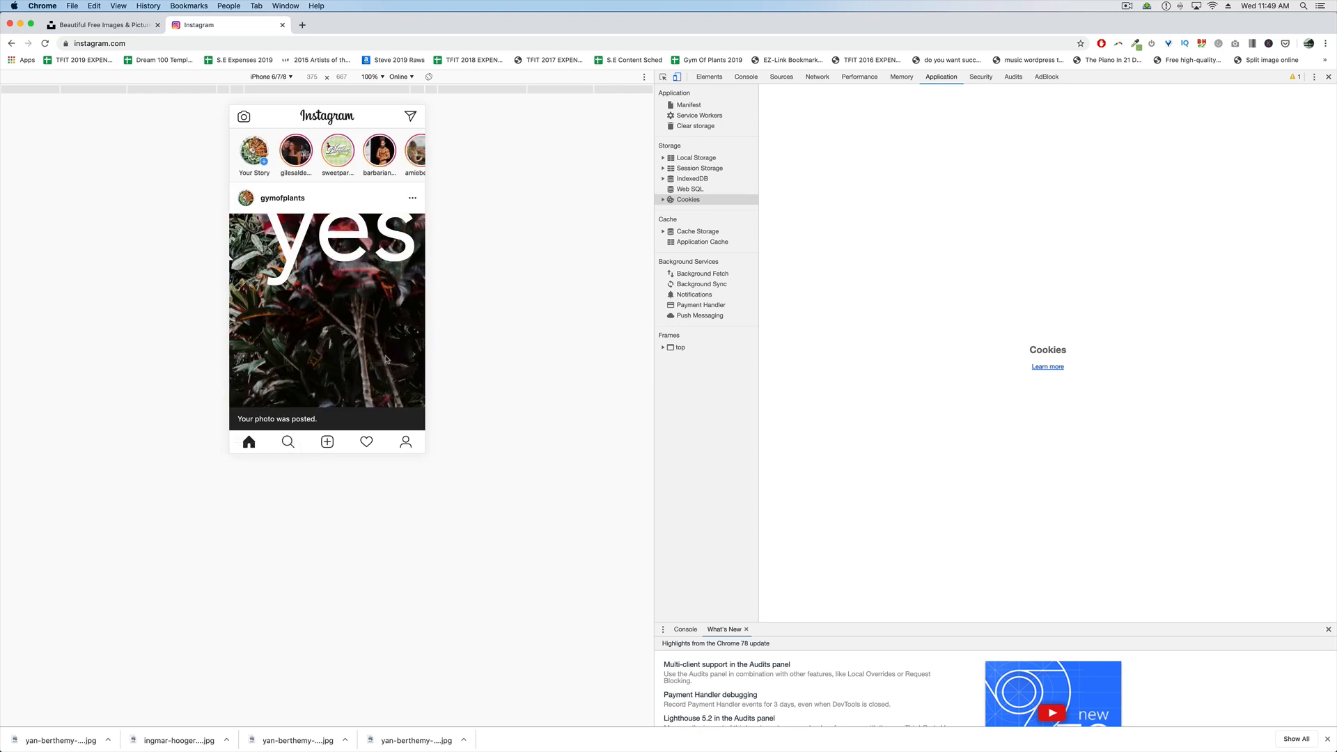
# Step: Create a new post from collage tile 08 and share it without a caption
pyautogui.click(327, 442)
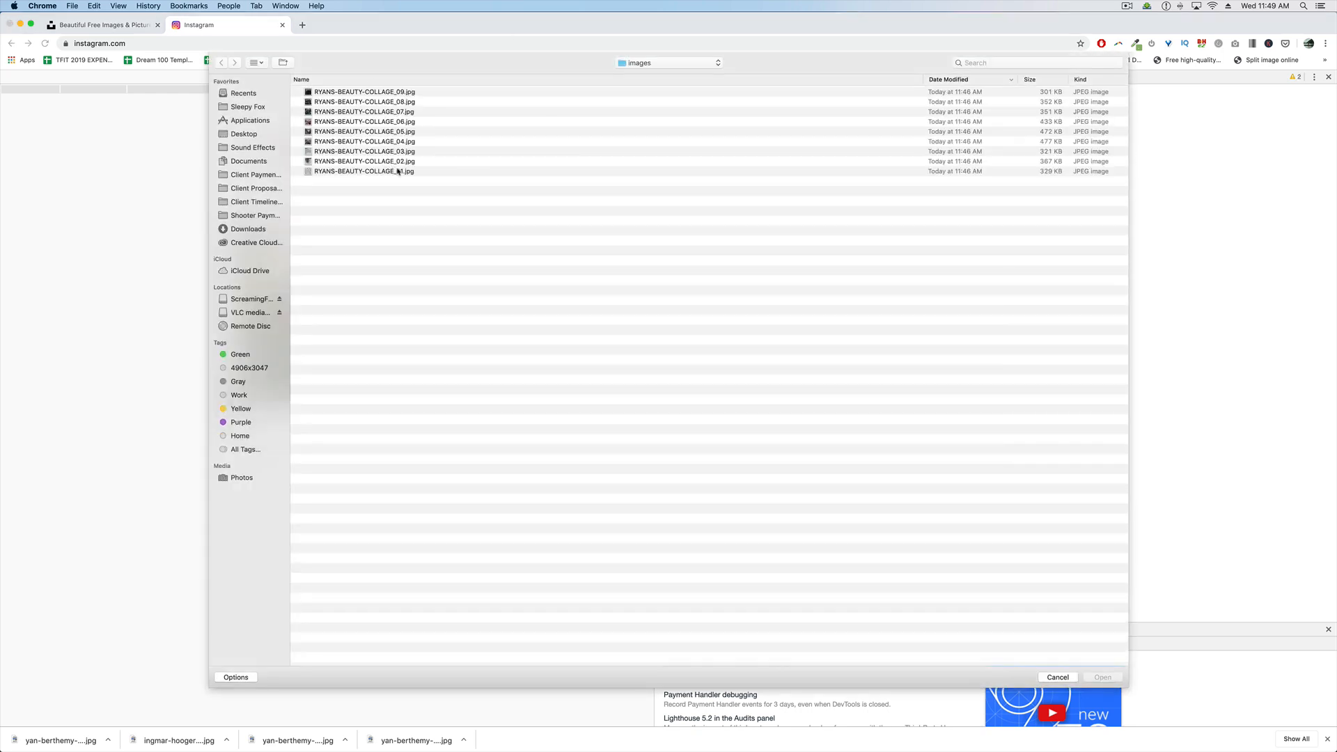
pyautogui.click(393, 103)
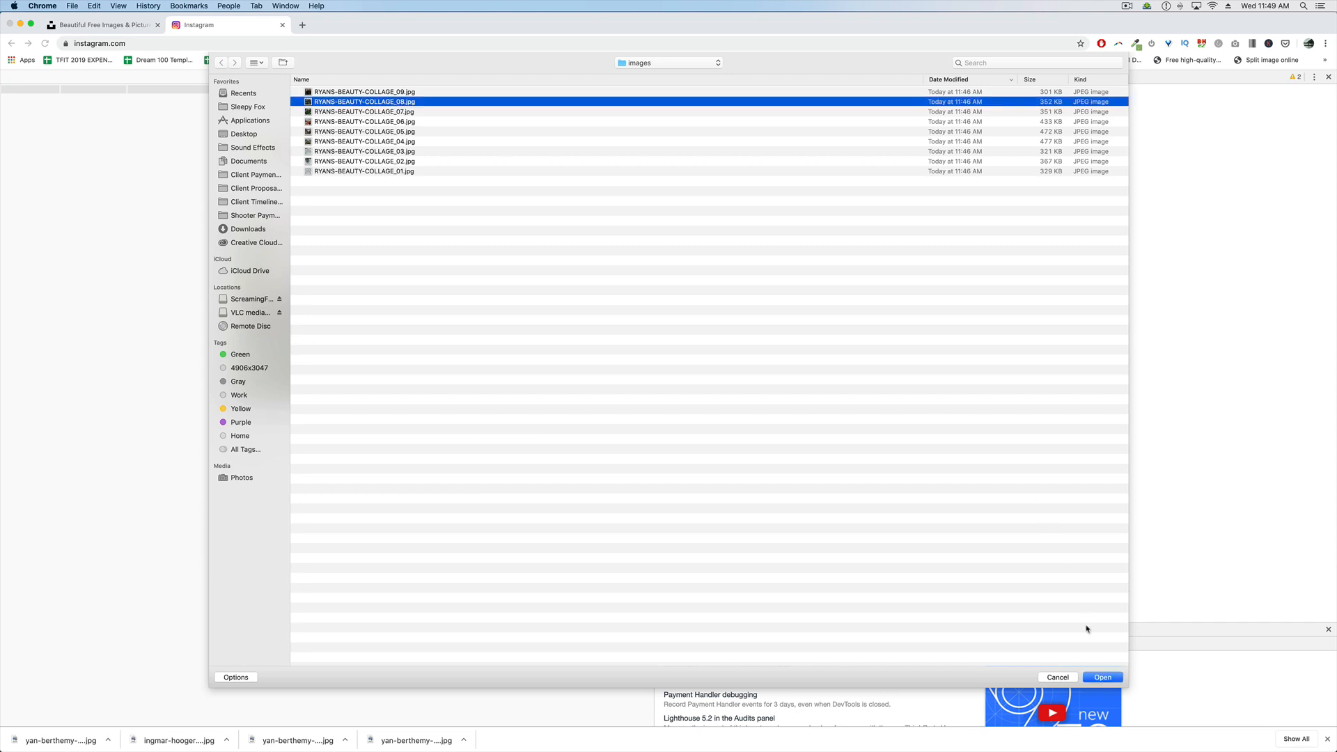
pyautogui.click(1102, 677)
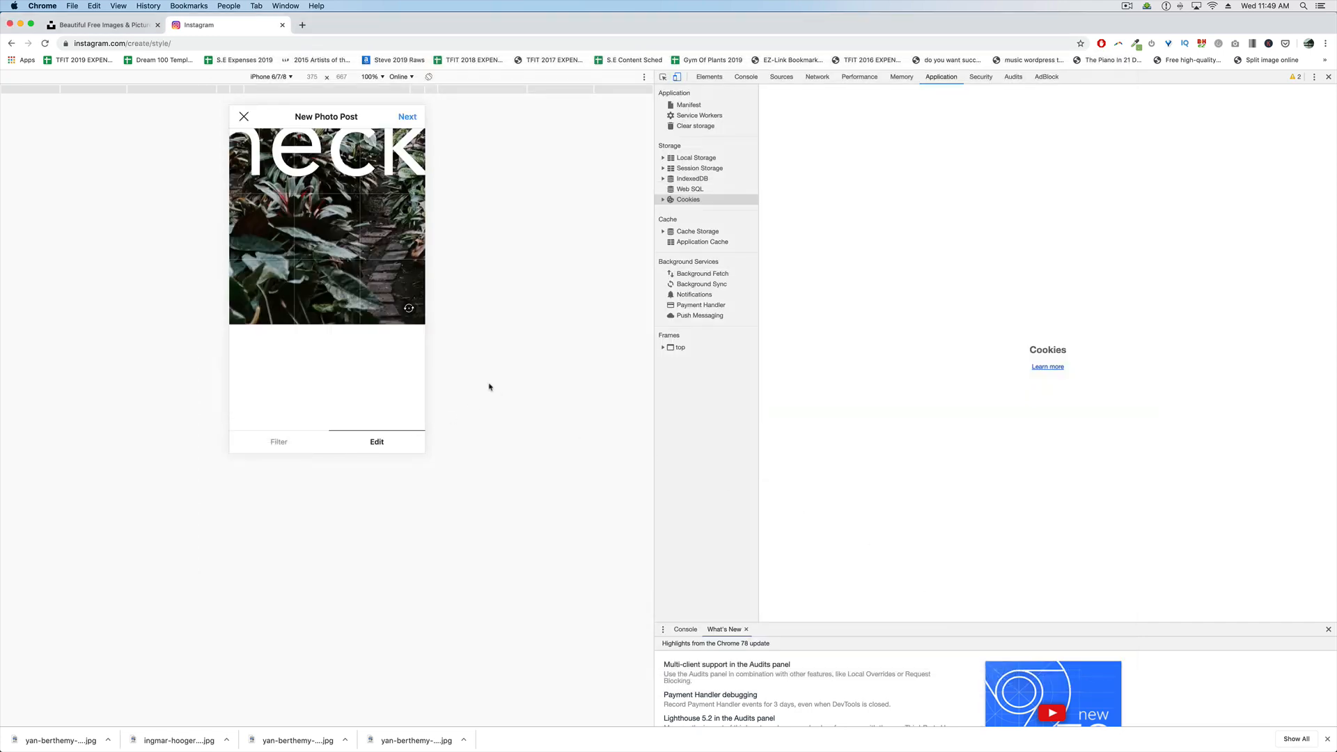
pyautogui.click(414, 120)
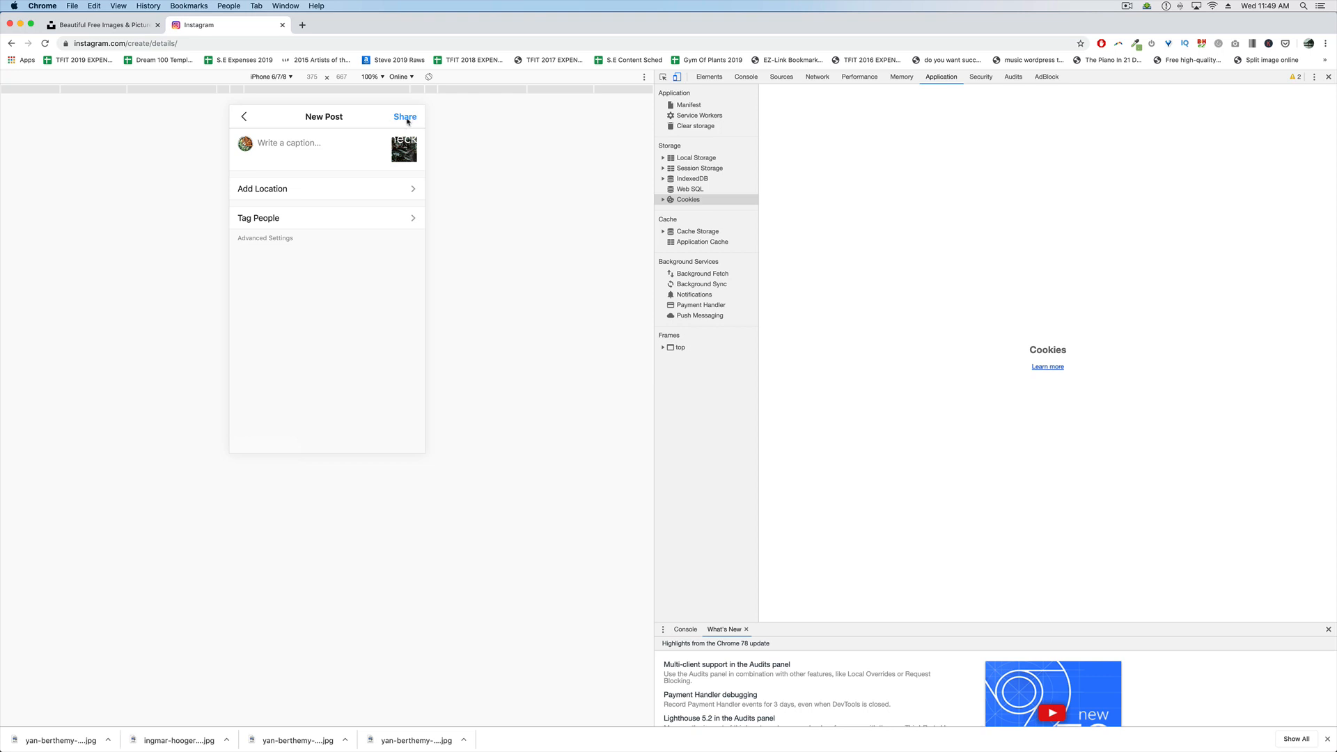
pyautogui.click(407, 119)
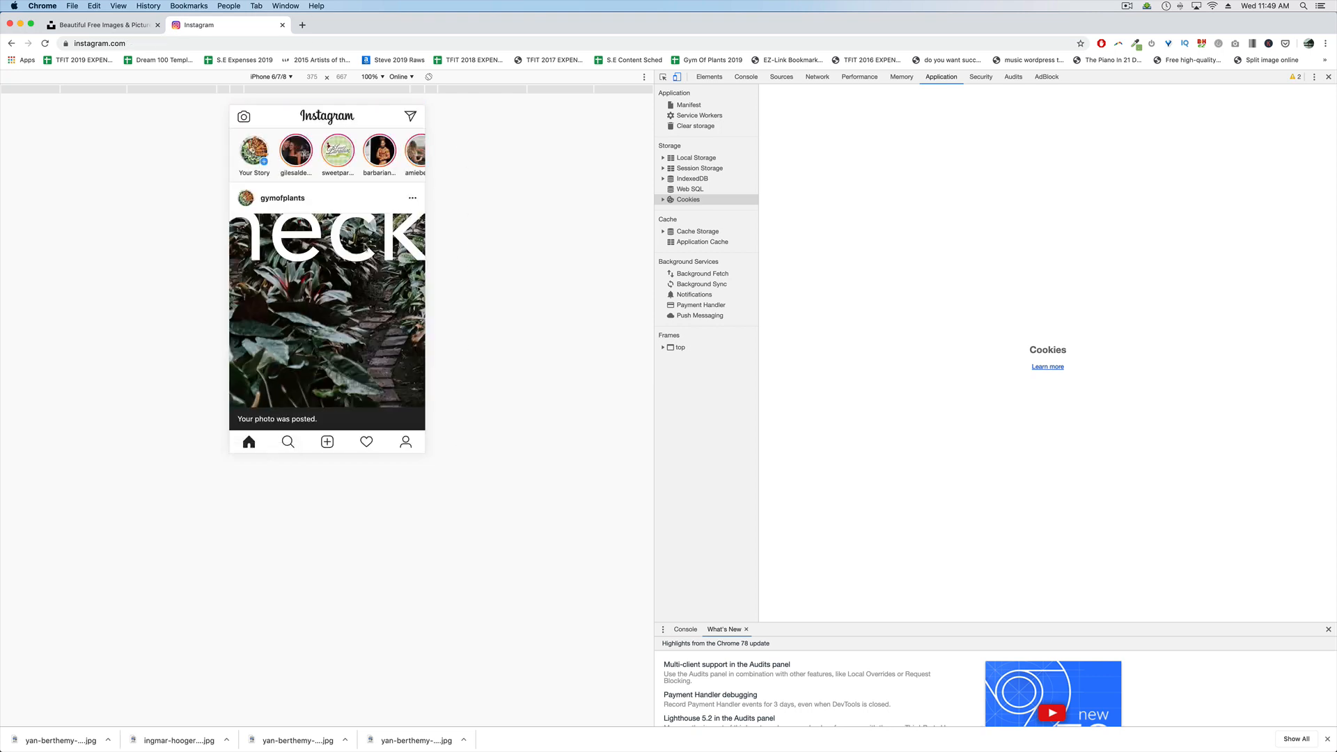
# Step: Create a new post from collage tile 07 and share it without a caption
pyautogui.click(328, 442)
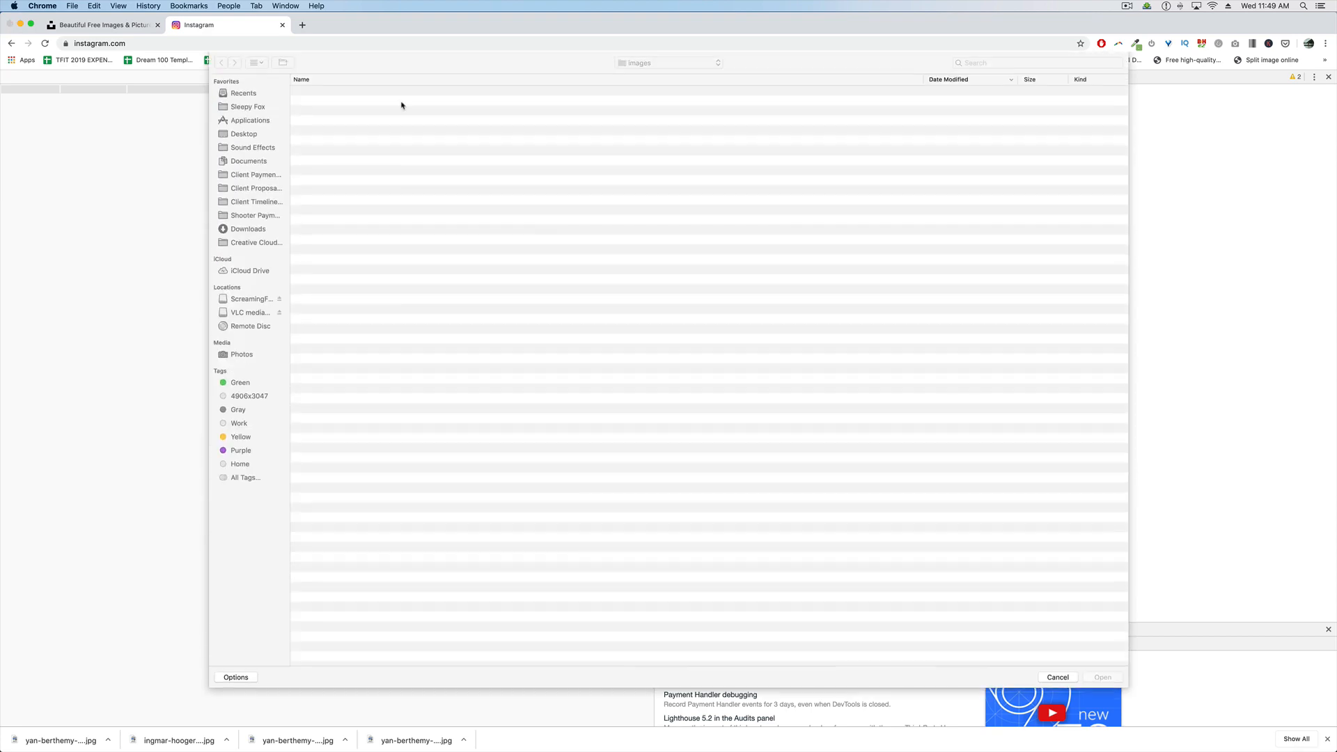
pyautogui.click(369, 112)
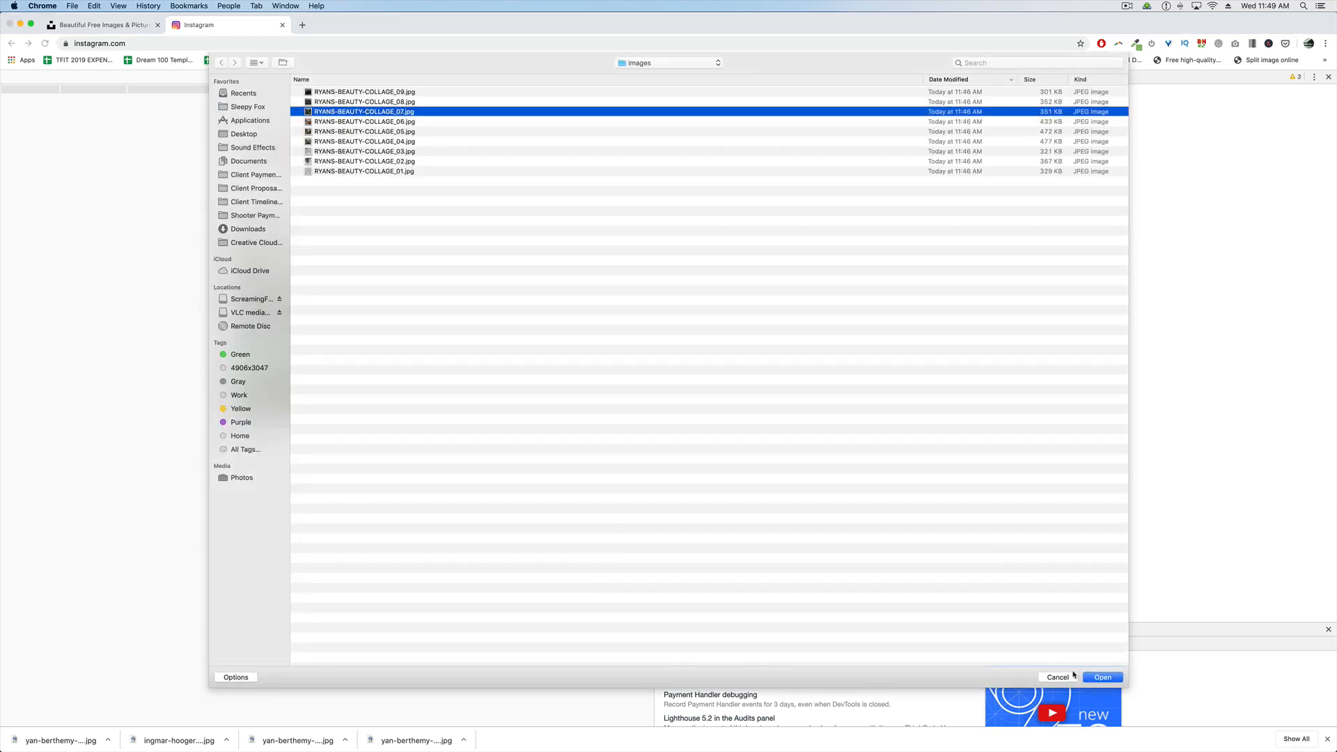
pyautogui.click(1103, 677)
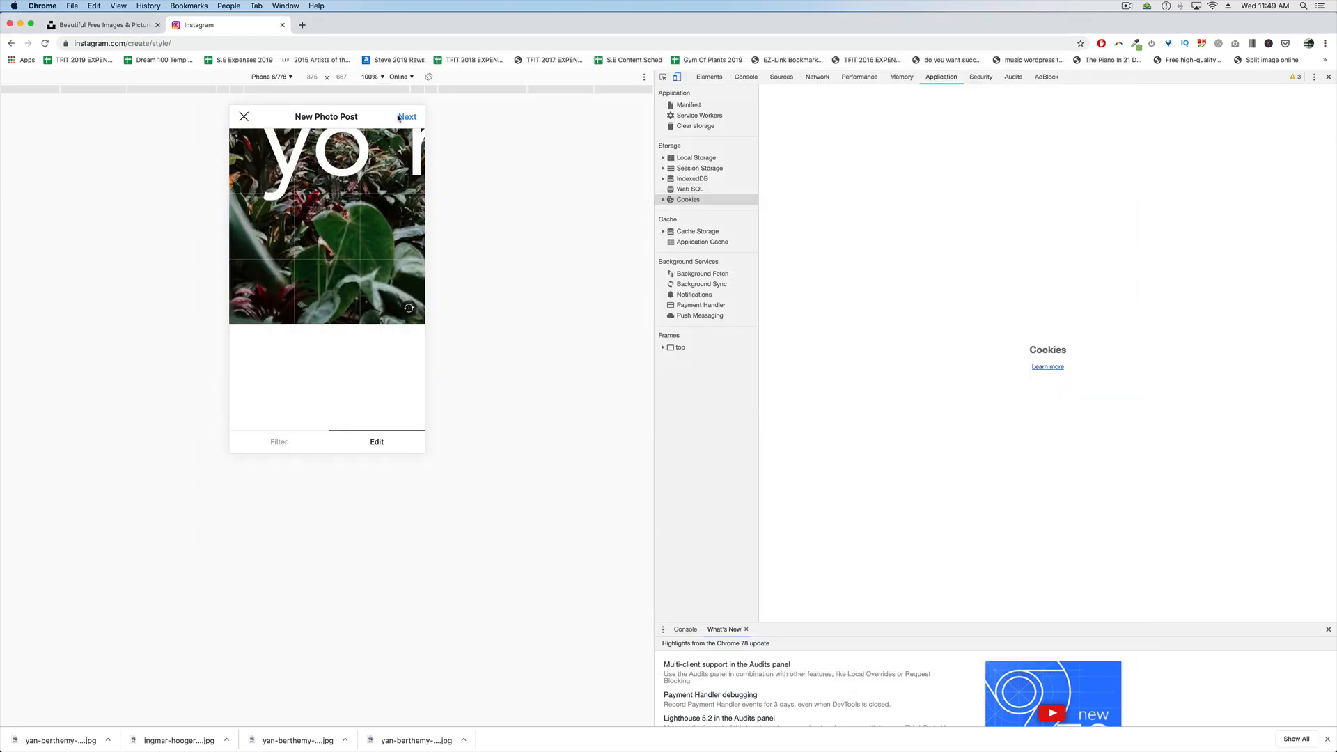
pyautogui.click(399, 118)
pyautogui.click(411, 117)
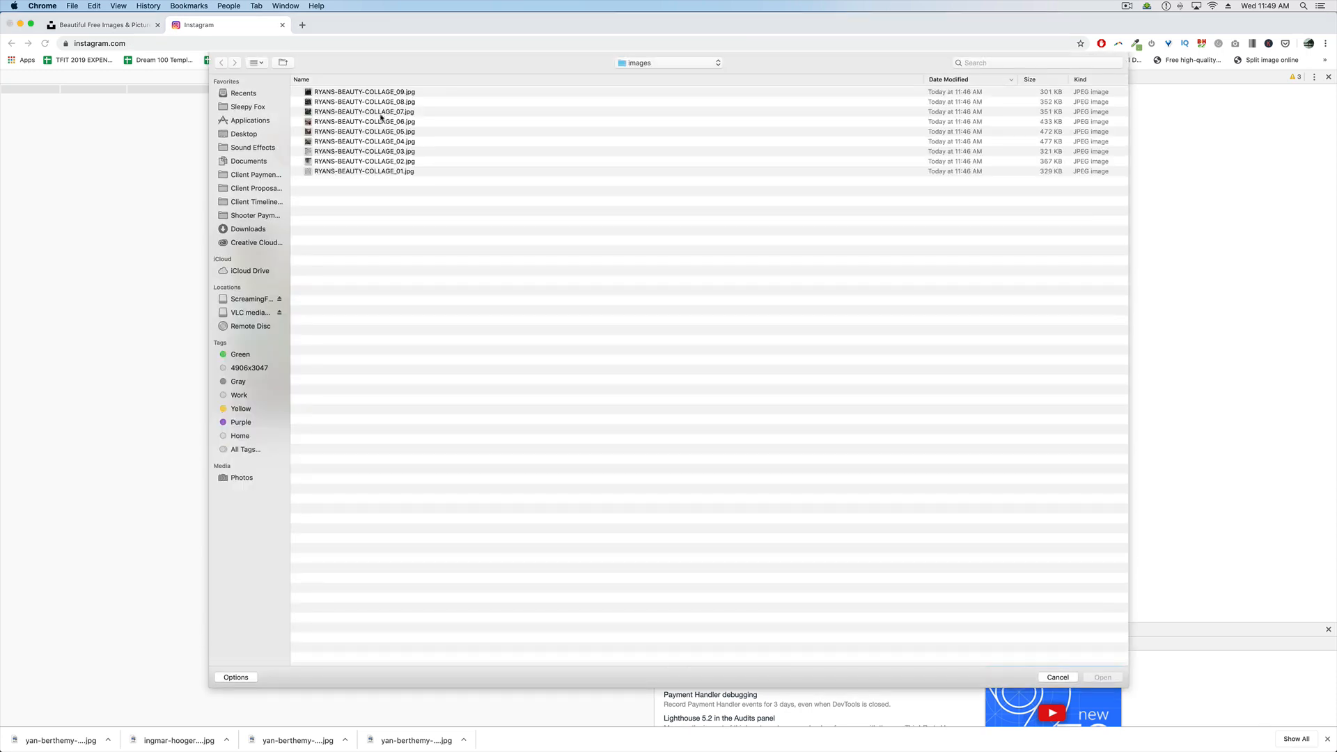
# Step: Create a new post from collage tile 06 and share it without a caption
pyautogui.click(373, 122)
pyautogui.click(1103, 677)
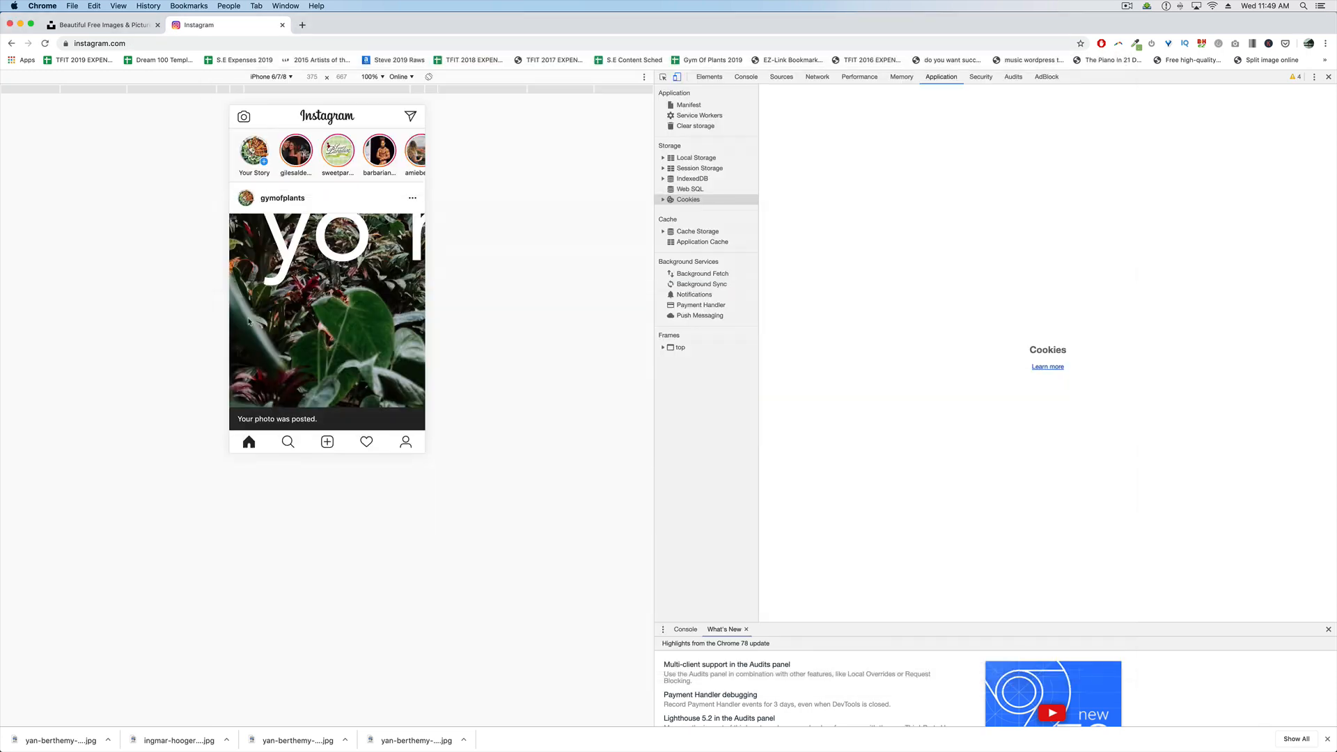
pyautogui.click(408, 117)
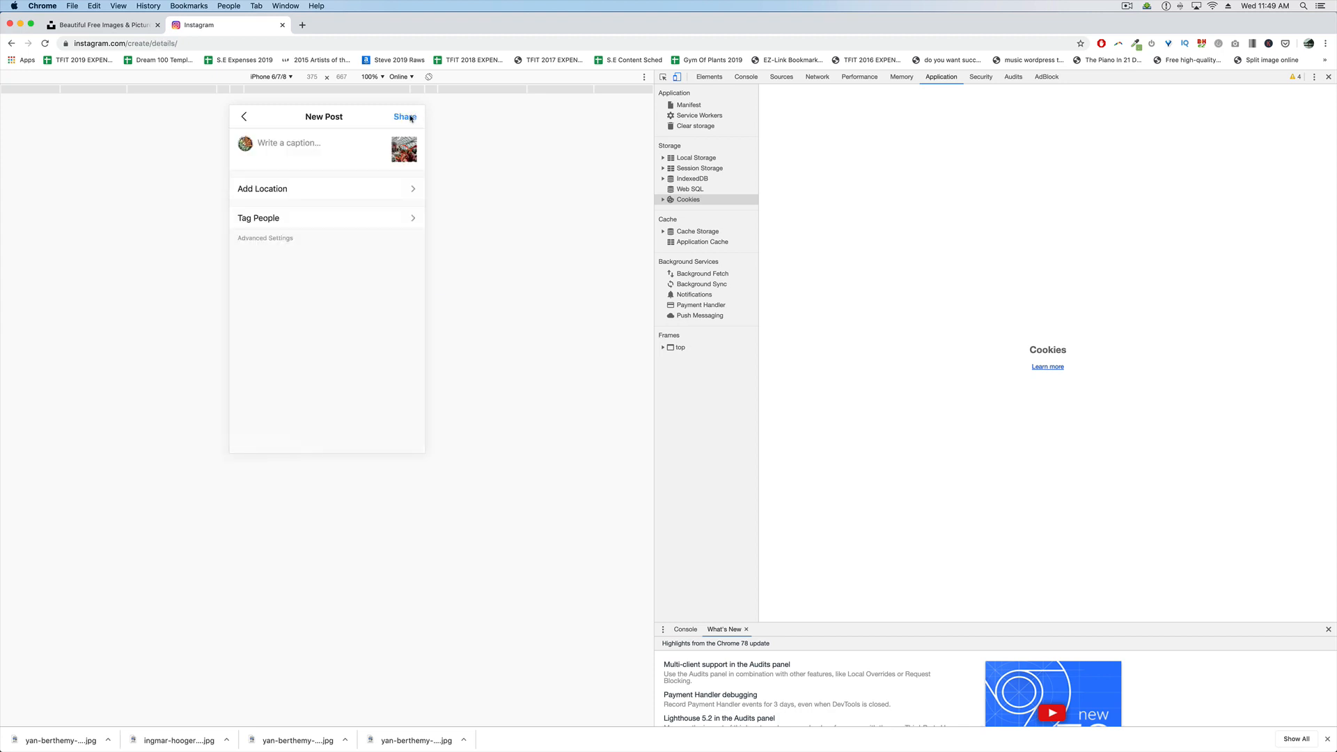
pyautogui.click(410, 117)
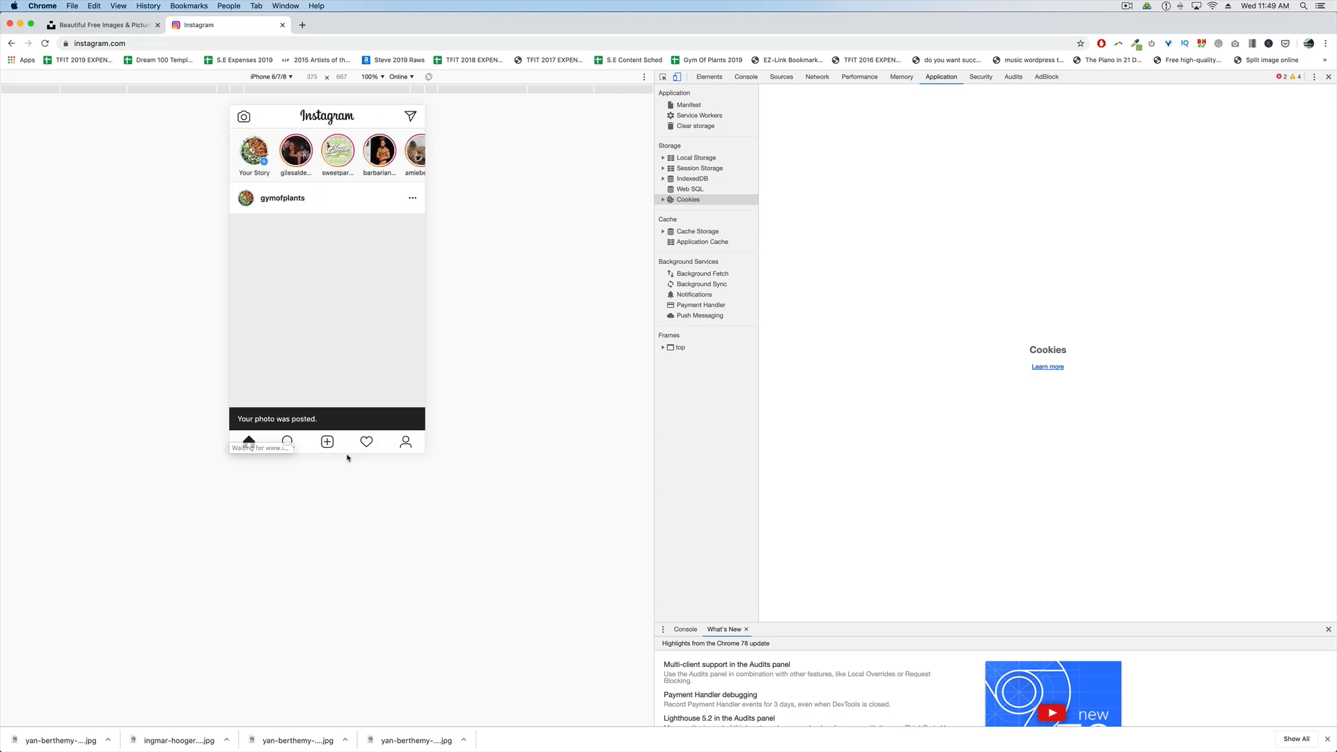
# Step: Create a new post from collage tile 05 and share it without a caption
pyautogui.click(327, 444)
pyautogui.click(386, 133)
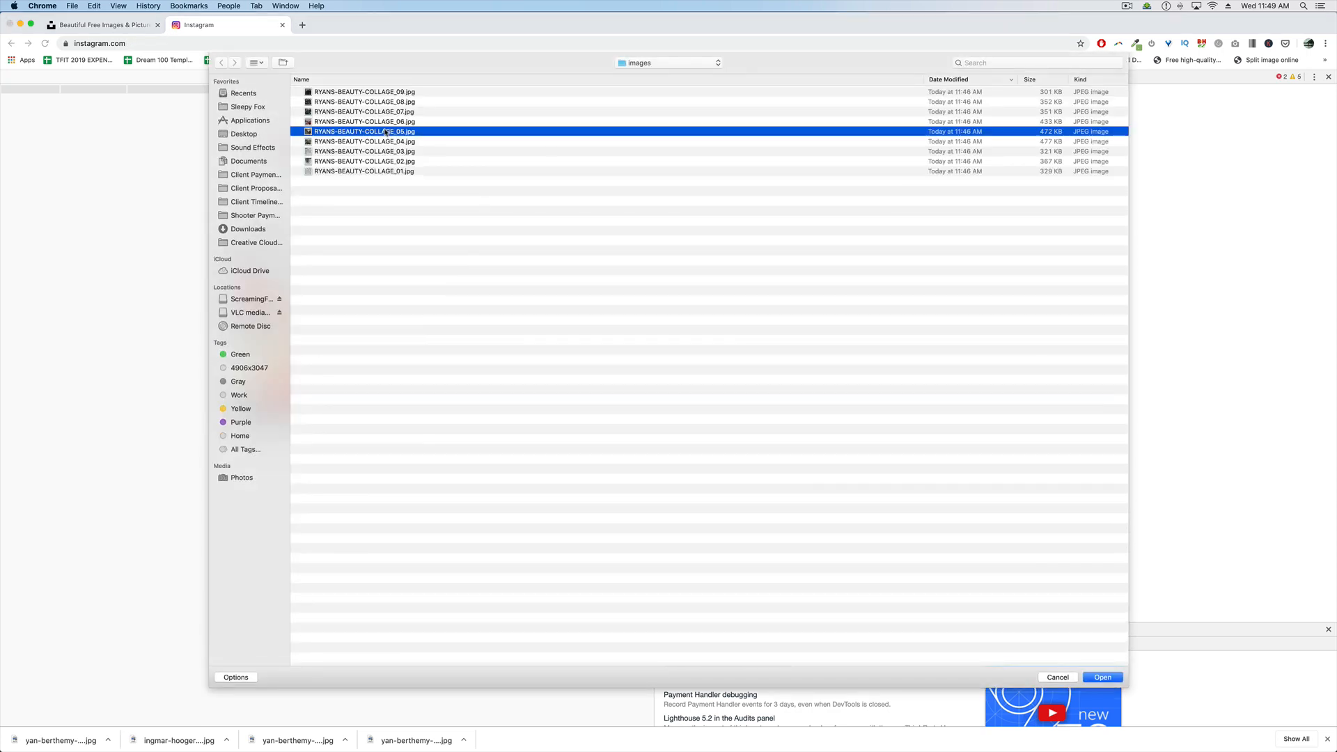
pyautogui.click(1102, 678)
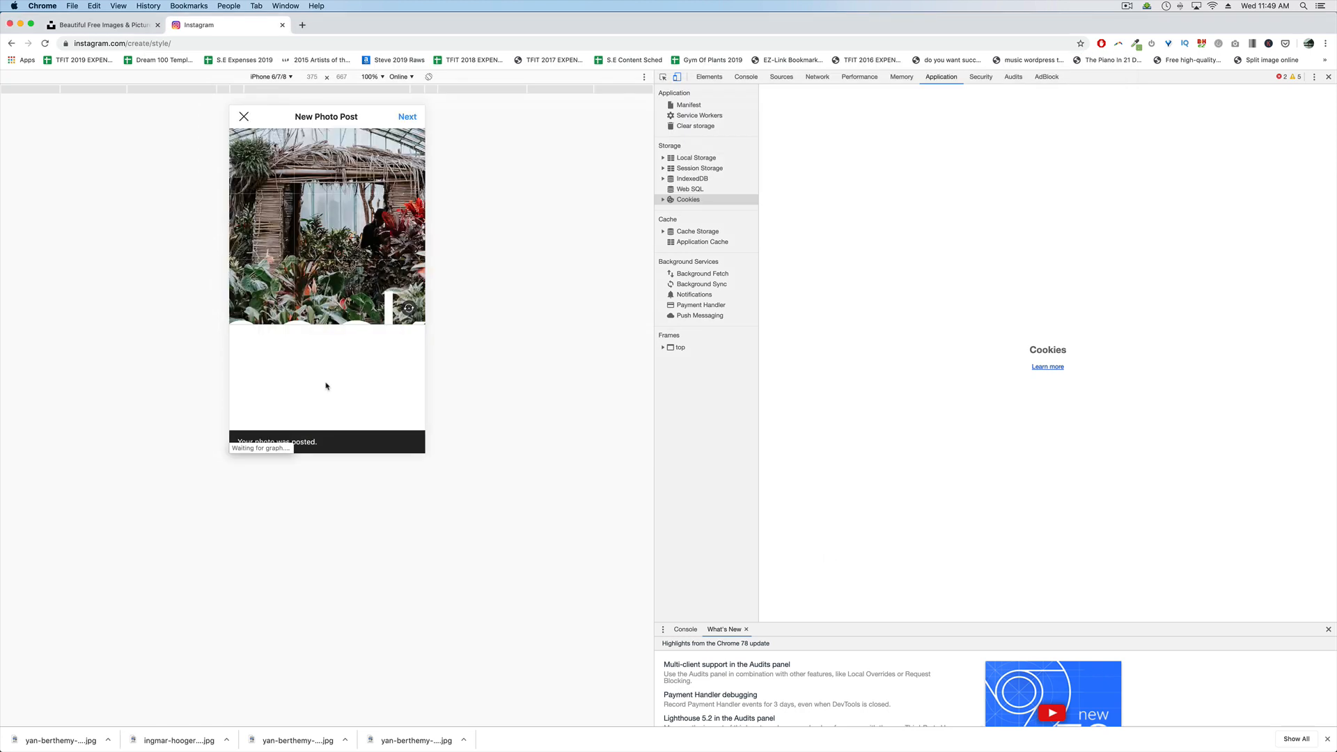
pyautogui.click(405, 117)
pyautogui.click(408, 117)
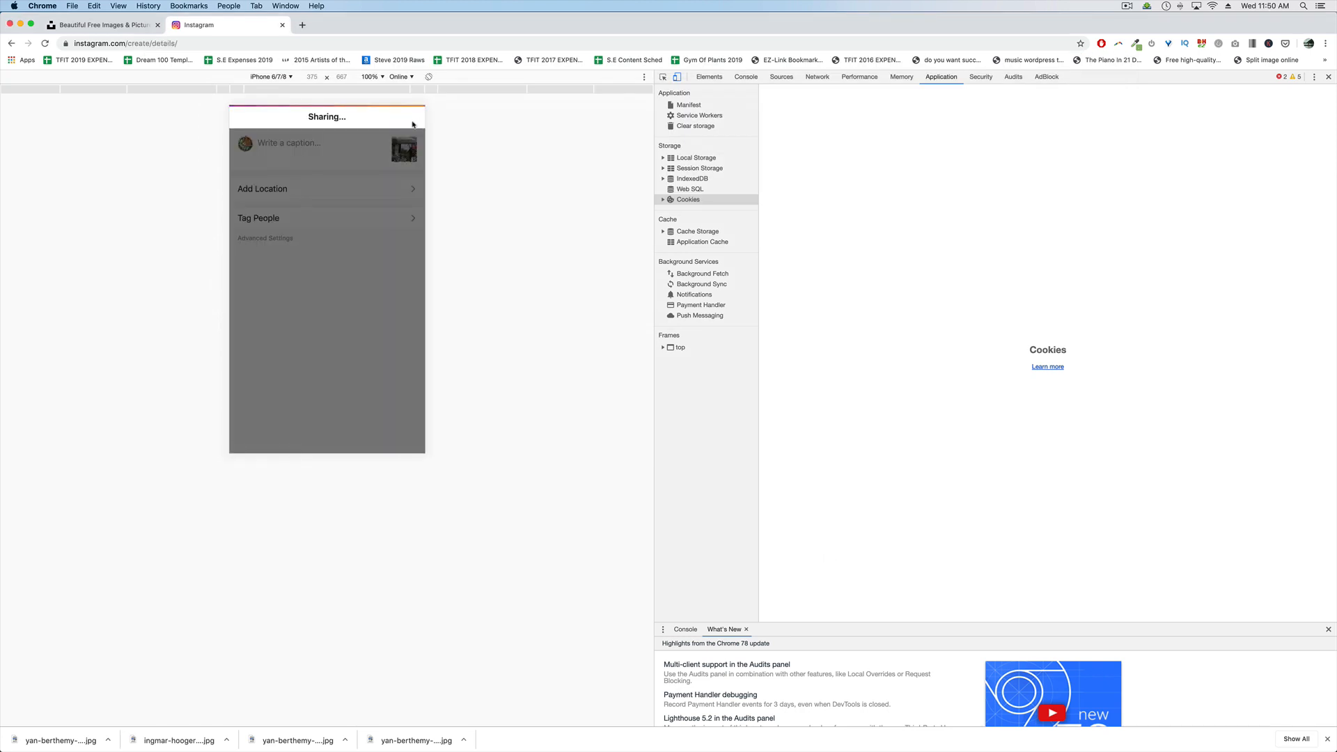
# Step: Create a new post from collage tile 04 and share it without a caption
pyautogui.click(328, 441)
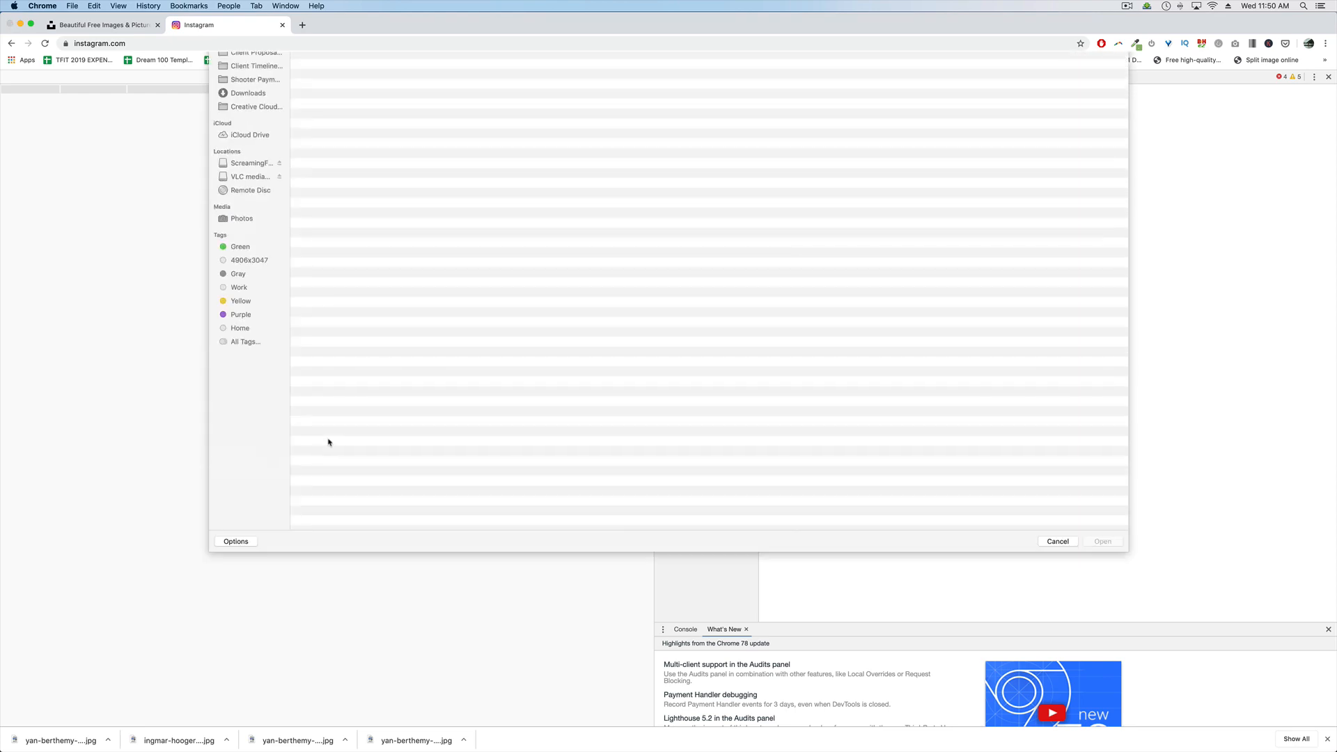
pyautogui.click(378, 142)
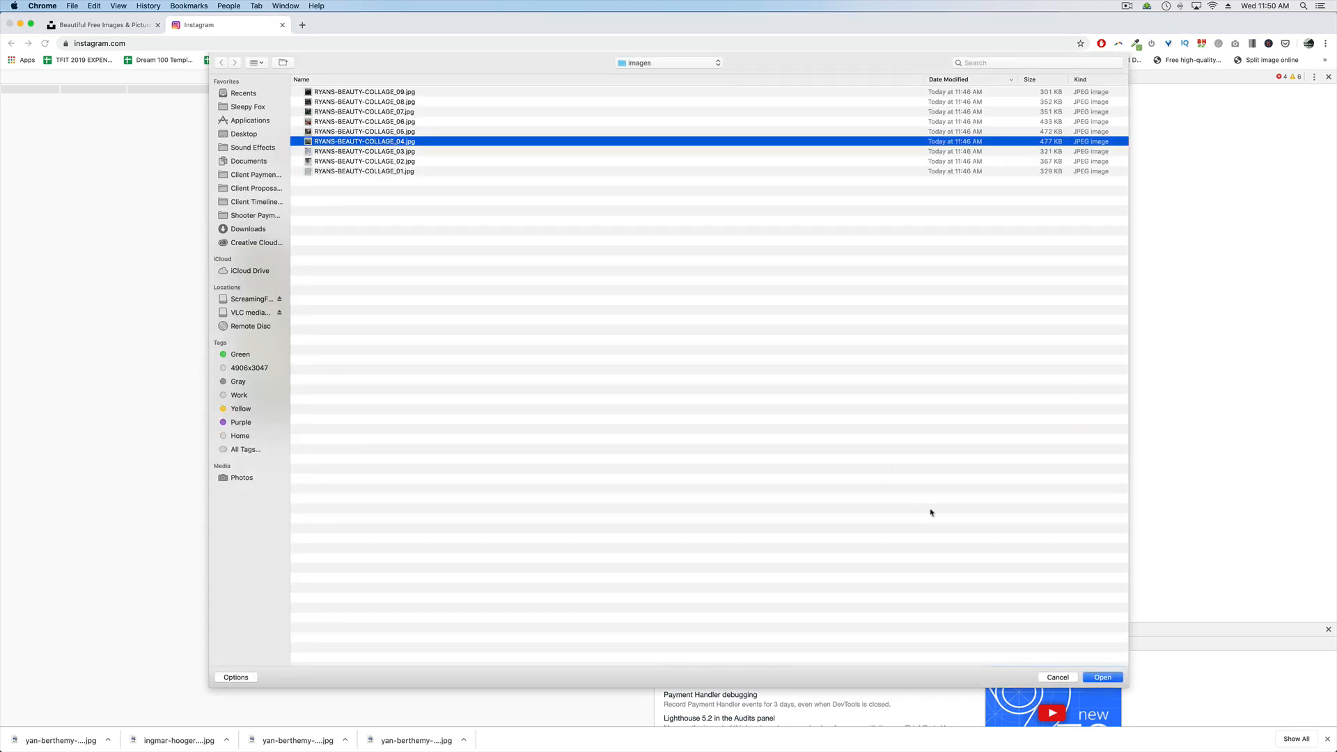
pyautogui.click(1093, 680)
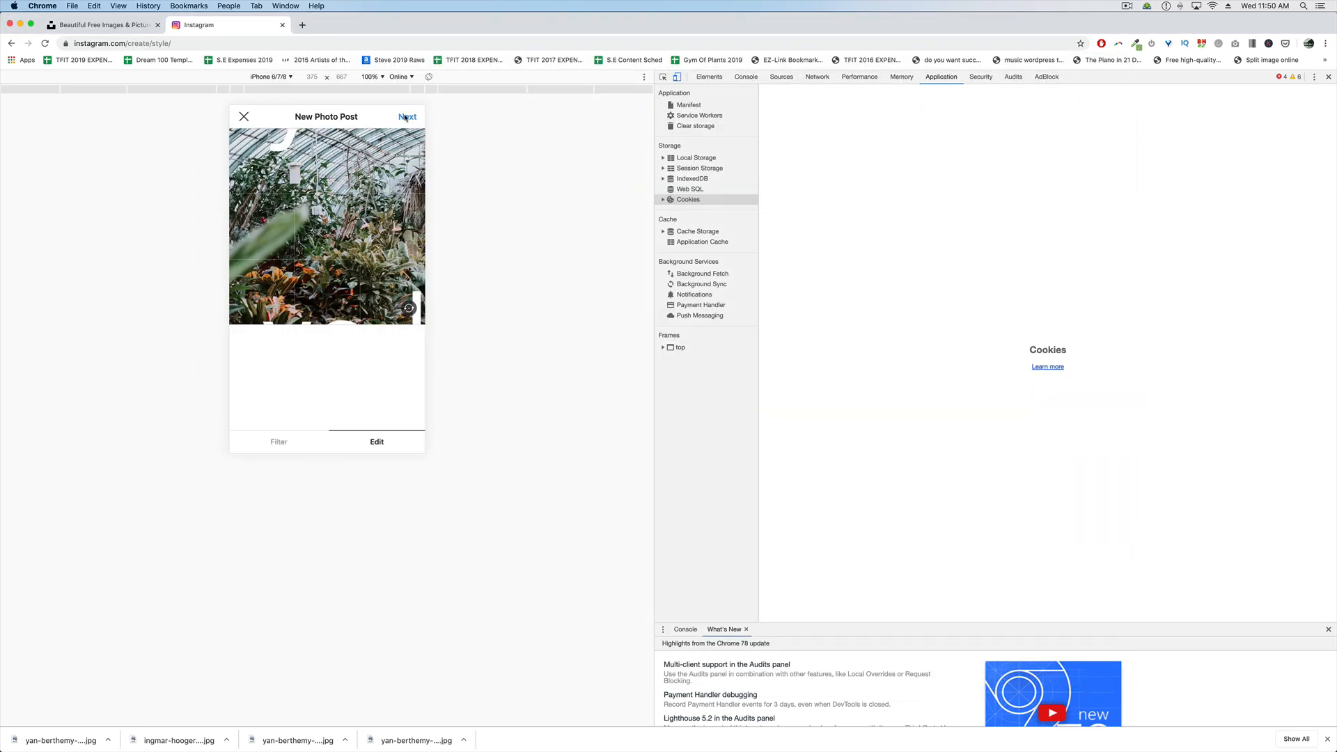
pyautogui.click(407, 117)
pyautogui.click(408, 118)
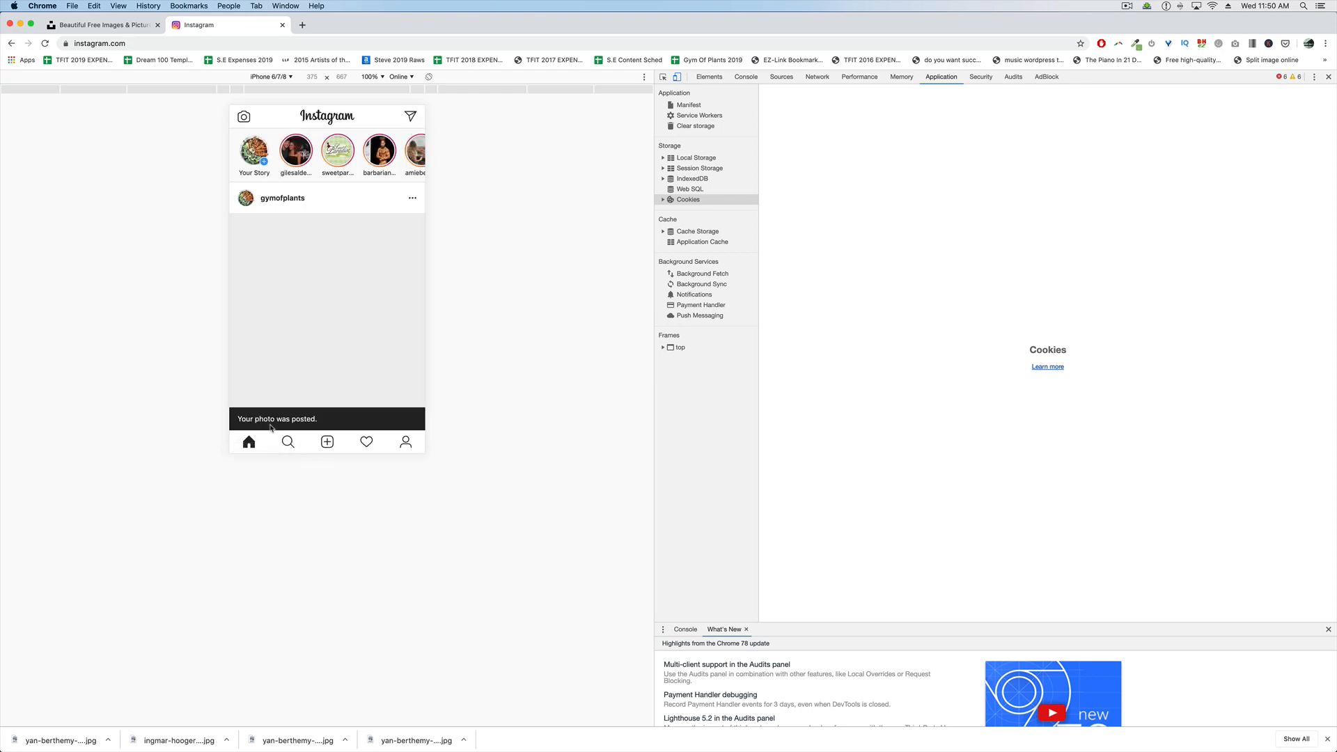
# Step: Create a new post from collage tile 03 and share it without a caption
pyautogui.click(327, 442)
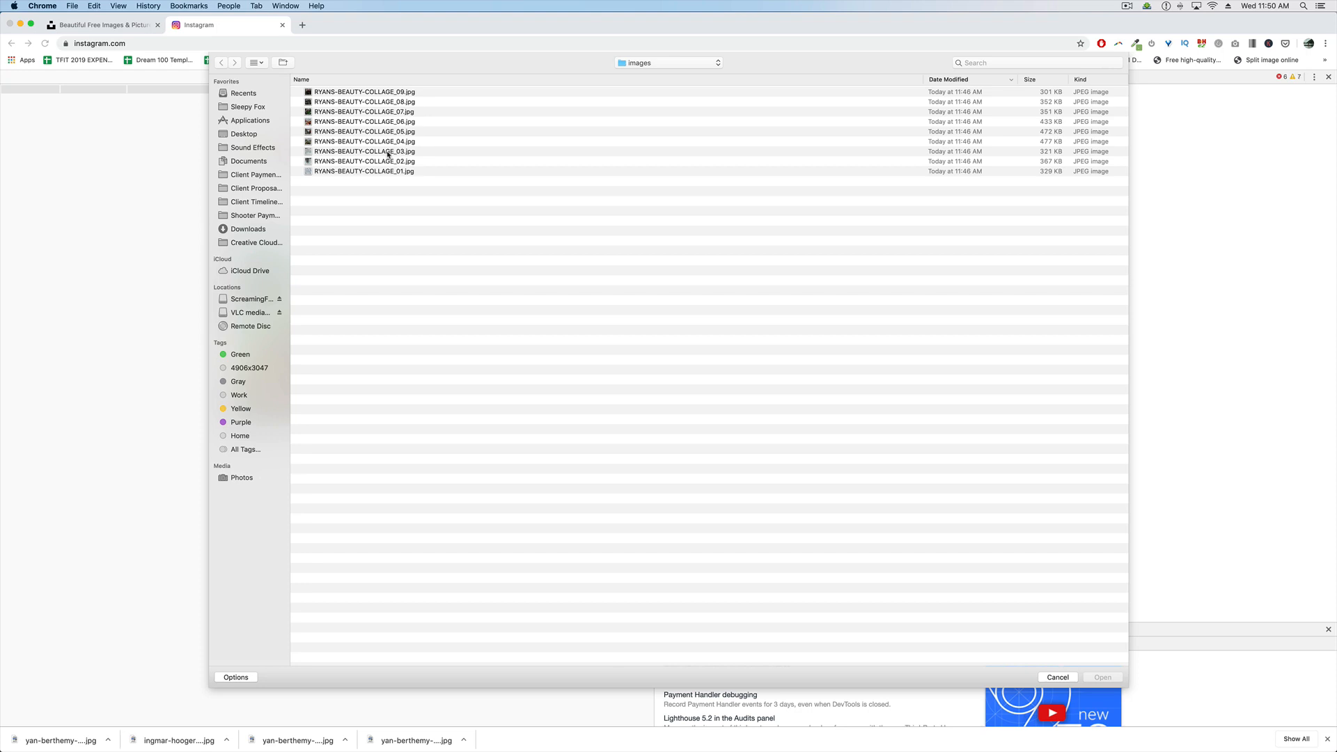
pyautogui.click(388, 154)
pyautogui.click(1103, 679)
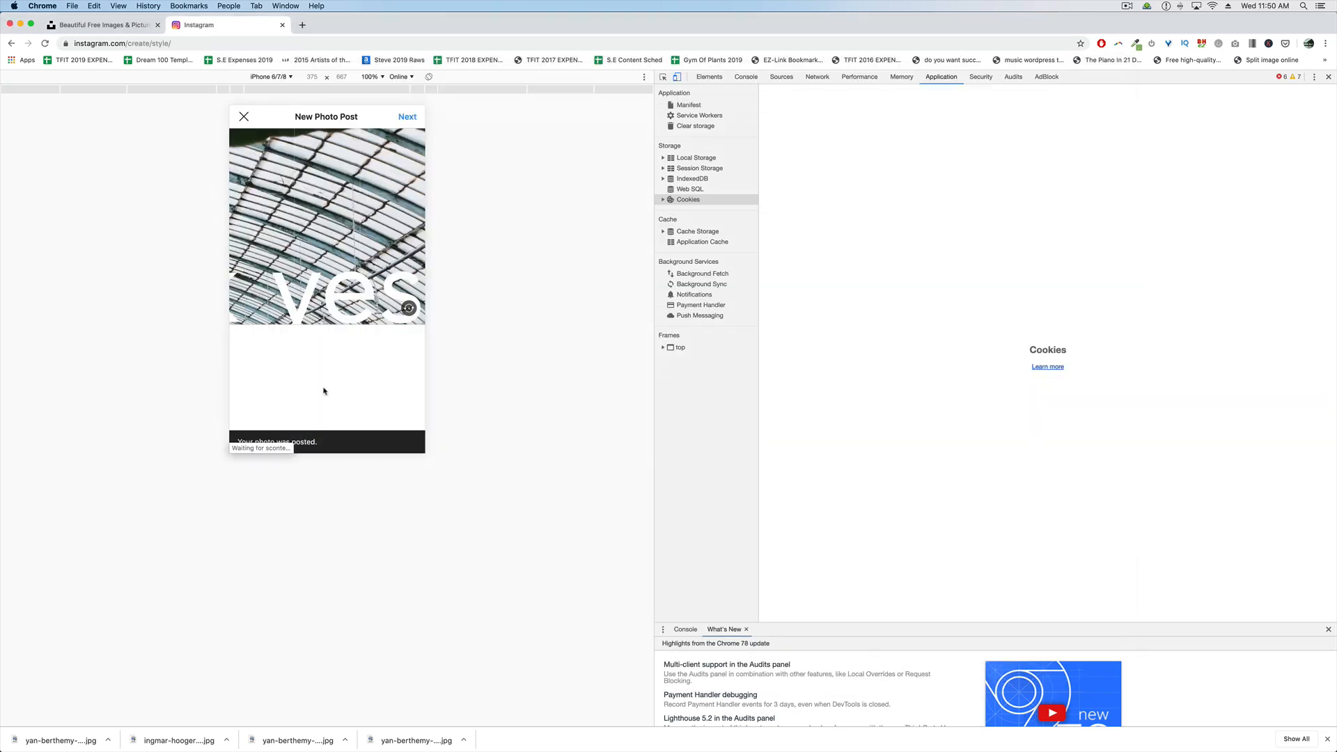
pyautogui.click(408, 120)
pyautogui.click(402, 118)
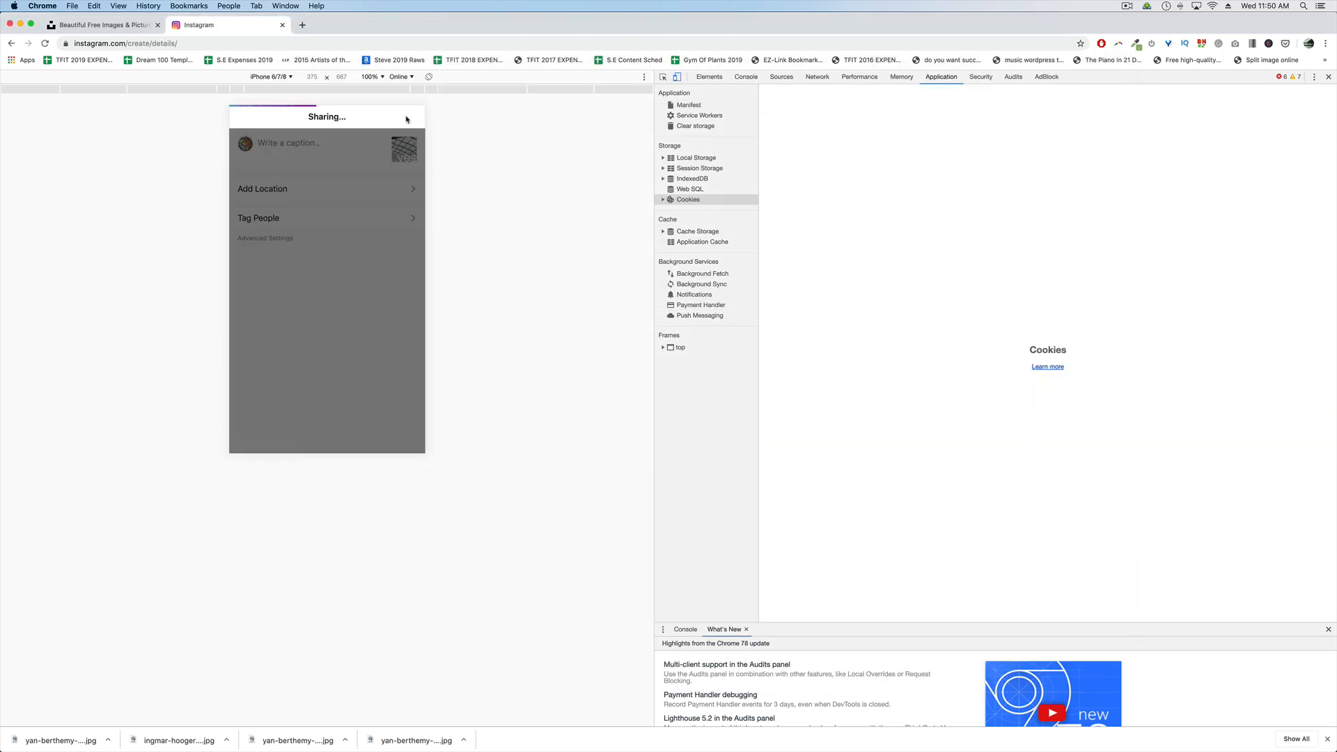
# Step: Create a new post from collage tile 02 and share it without a caption
pyautogui.click(325, 443)
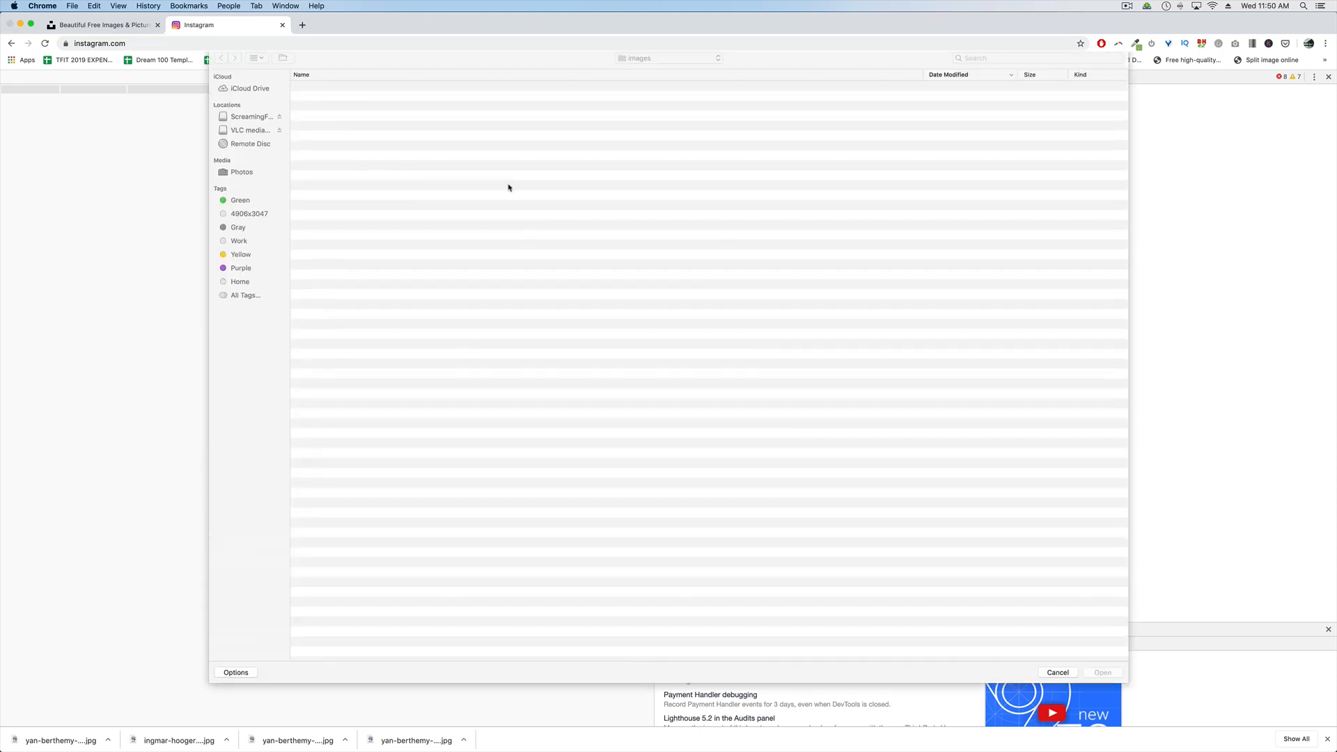
pyautogui.click(376, 163)
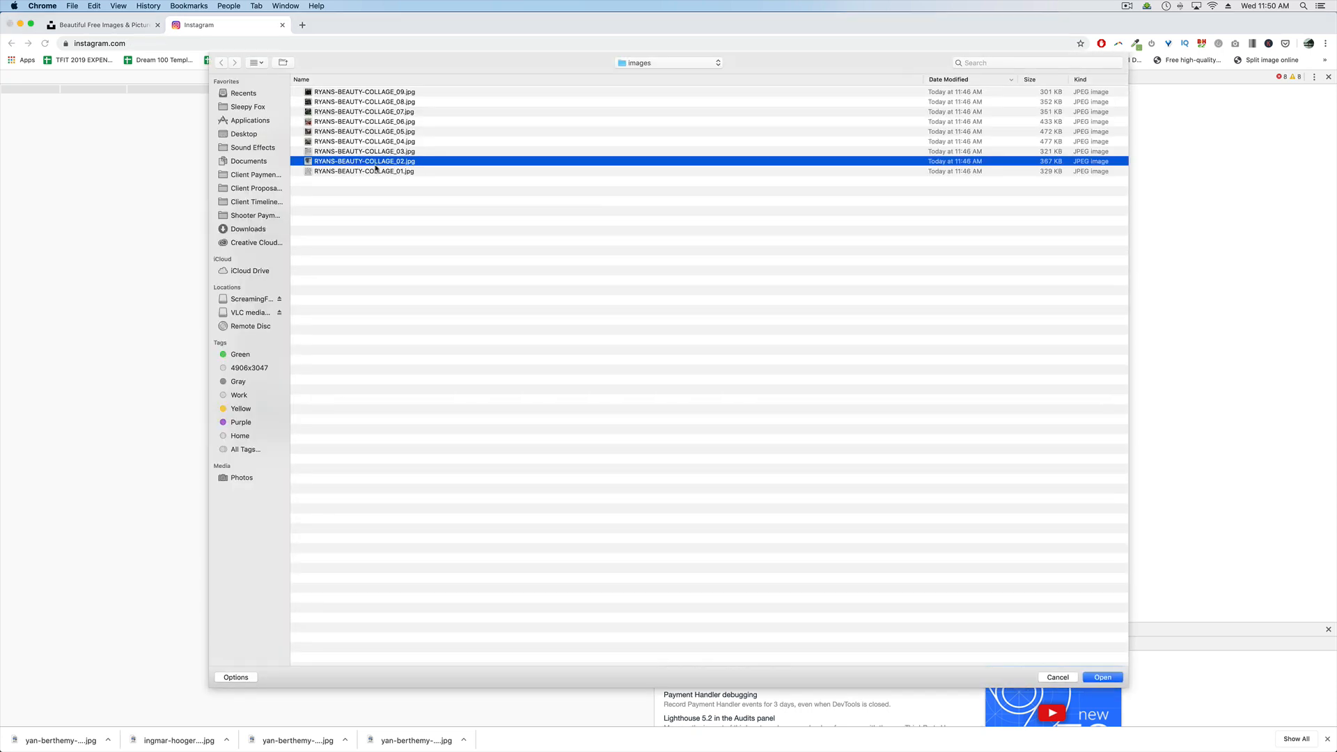
pyautogui.click(1108, 680)
pyautogui.click(405, 117)
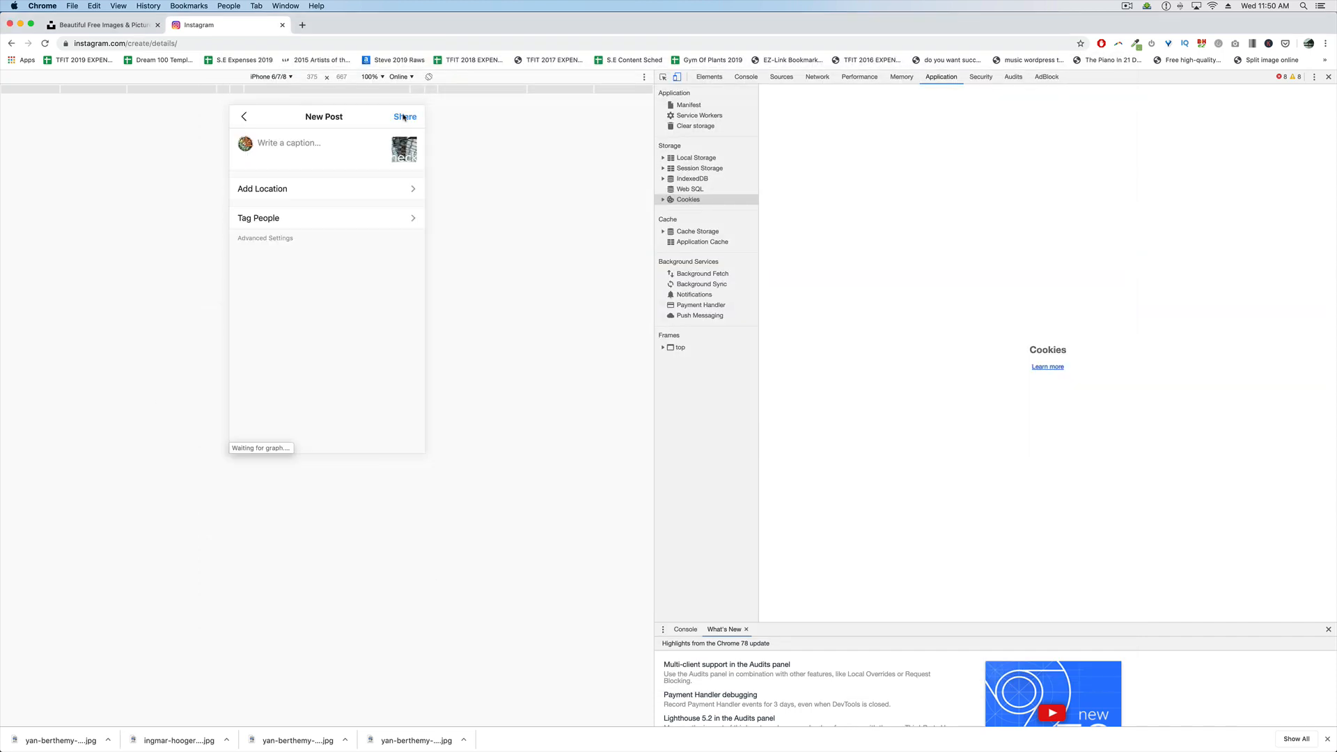
pyautogui.click(404, 117)
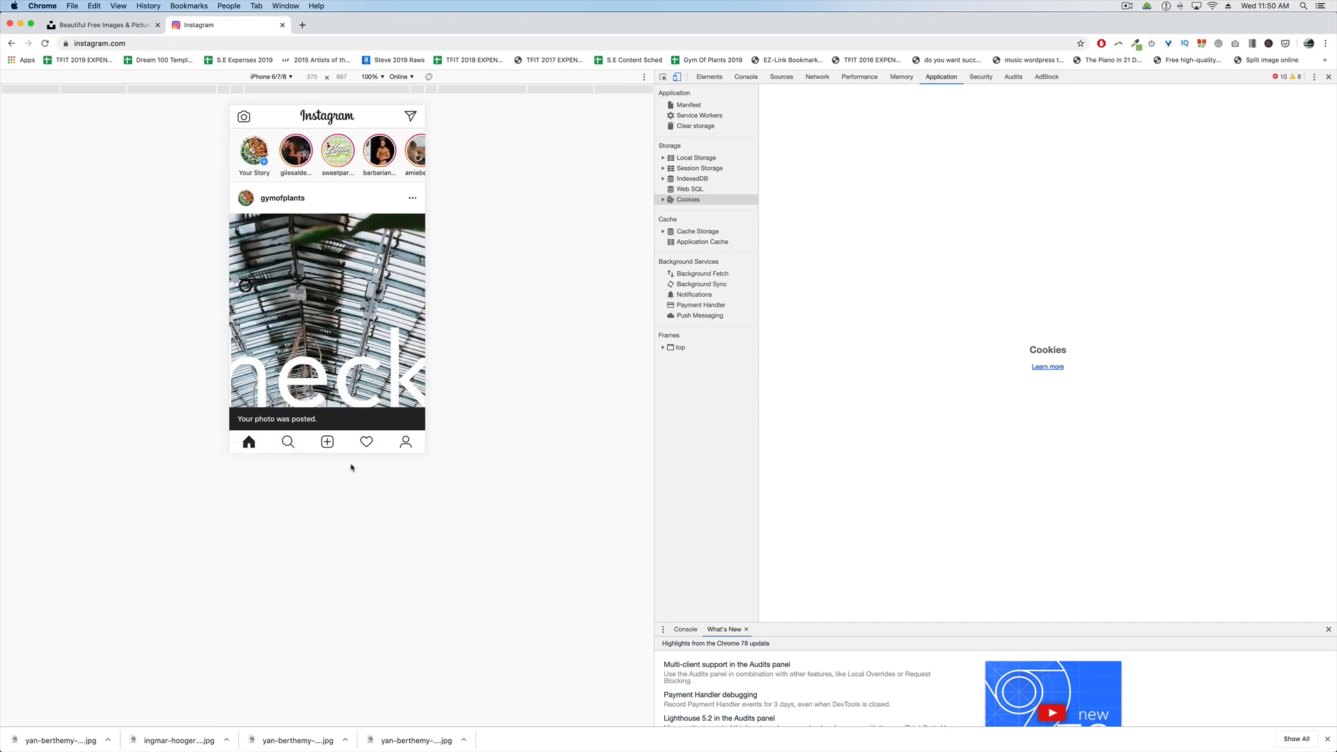
# Step: Create a new post from collage tile 01 and share it without a caption
pyautogui.click(327, 441)
pyautogui.click(407, 171)
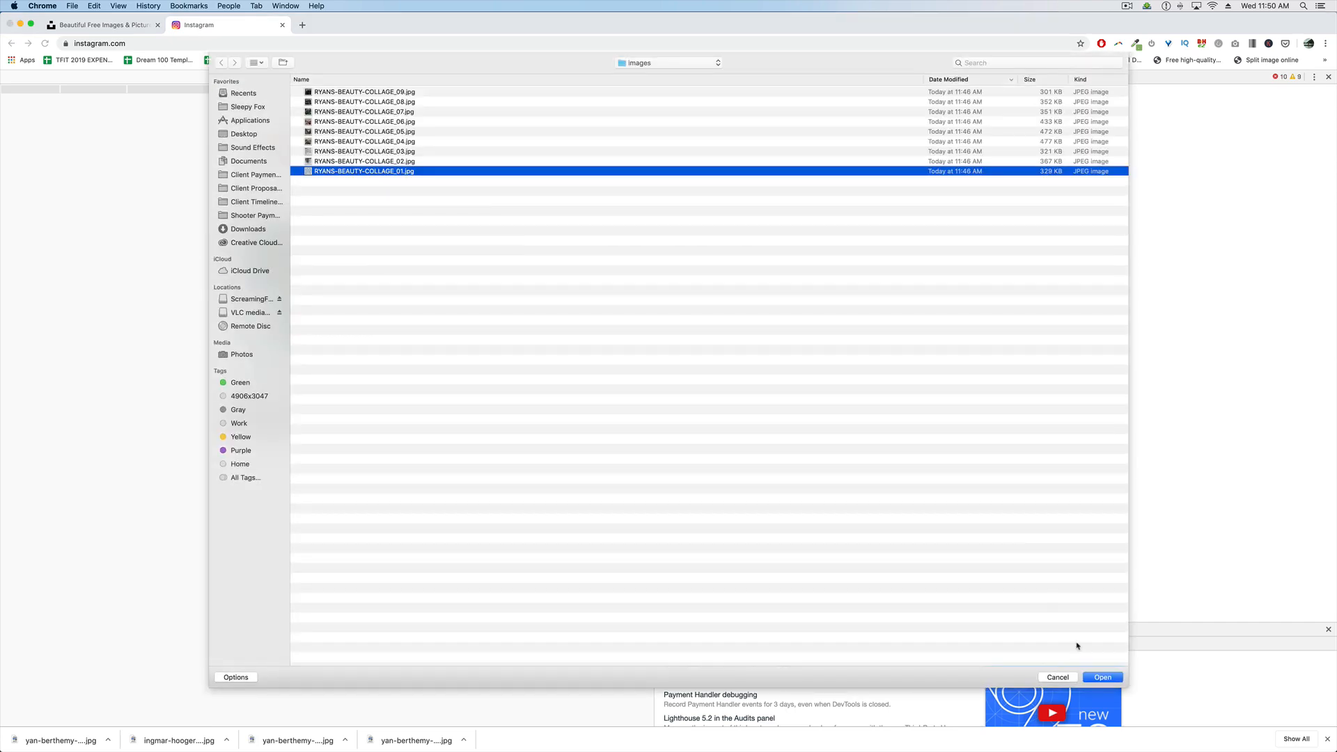
pyautogui.click(1105, 677)
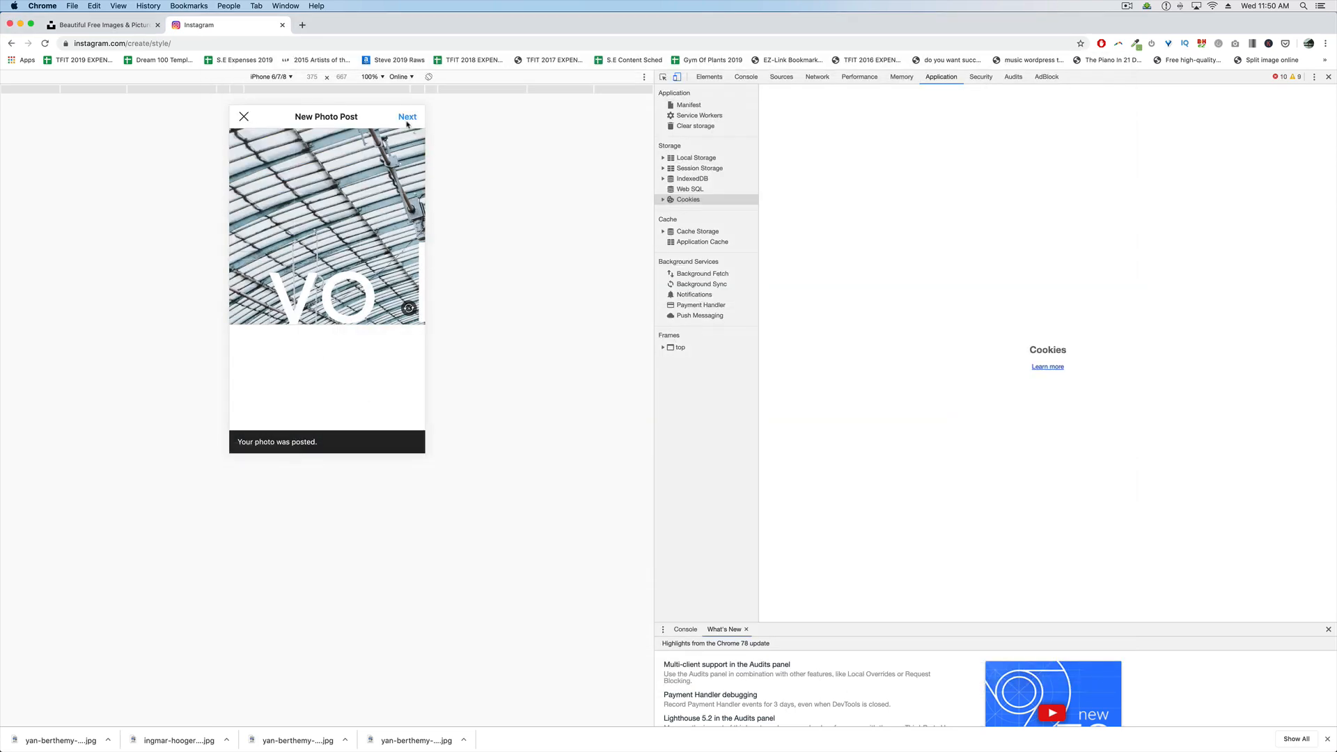
pyautogui.click(406, 118)
pyautogui.click(406, 117)
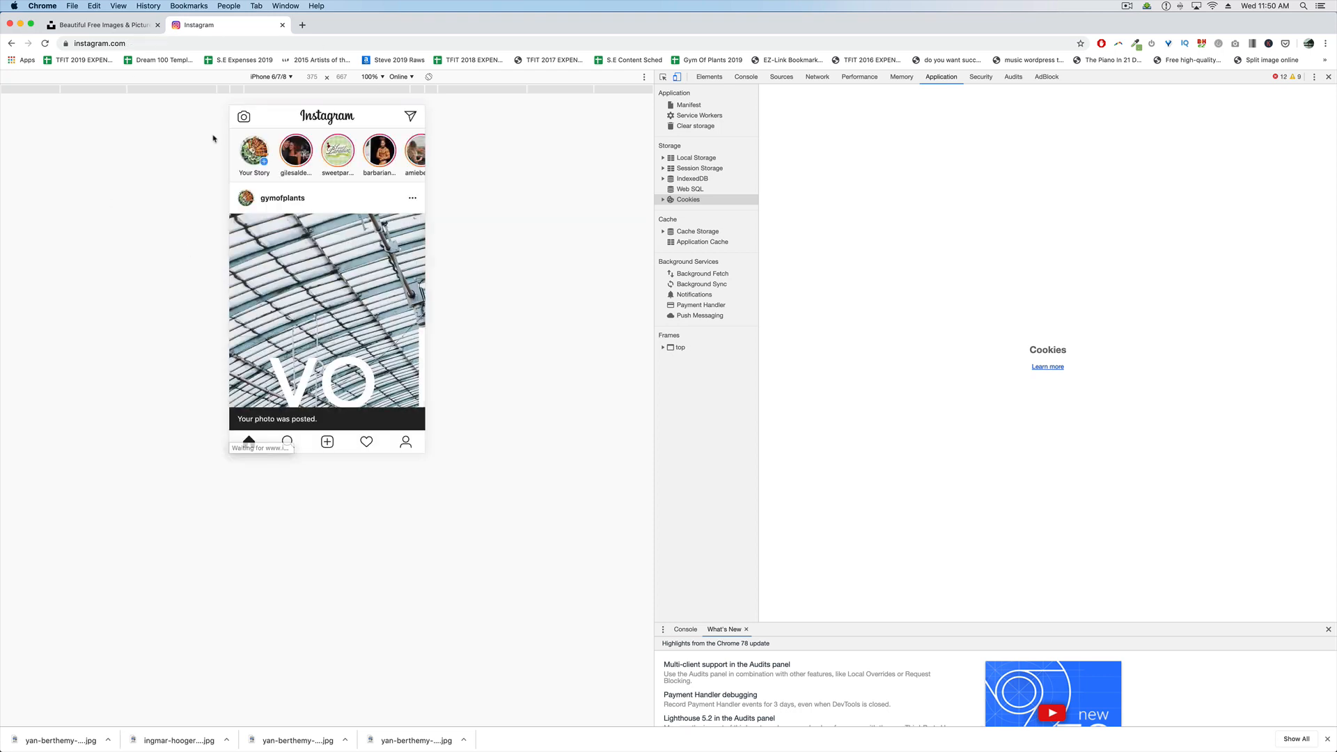
# Step: Open the account's profile and examine how the posted tiles line up in the photo grid
pyautogui.click(404, 443)
pyautogui.scroll(-3, 359, 325)
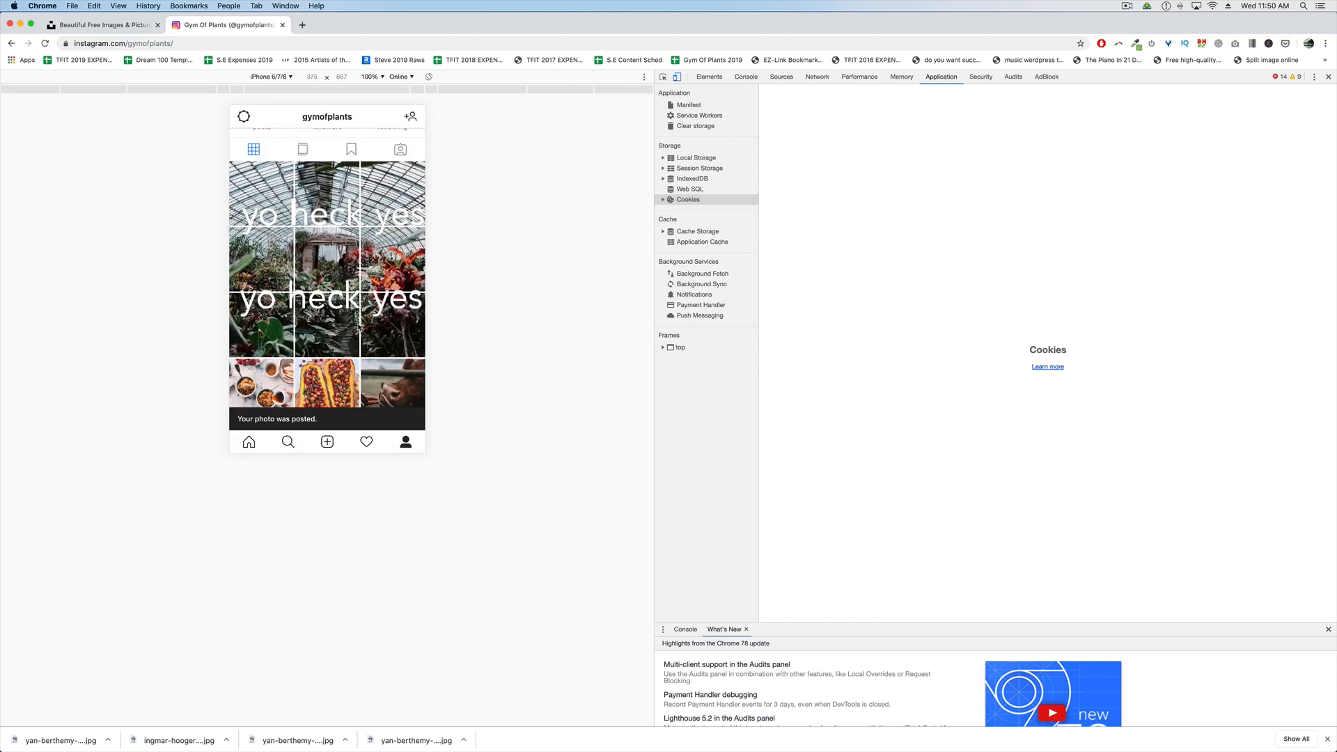
pyautogui.scroll(-1, 358, 331)
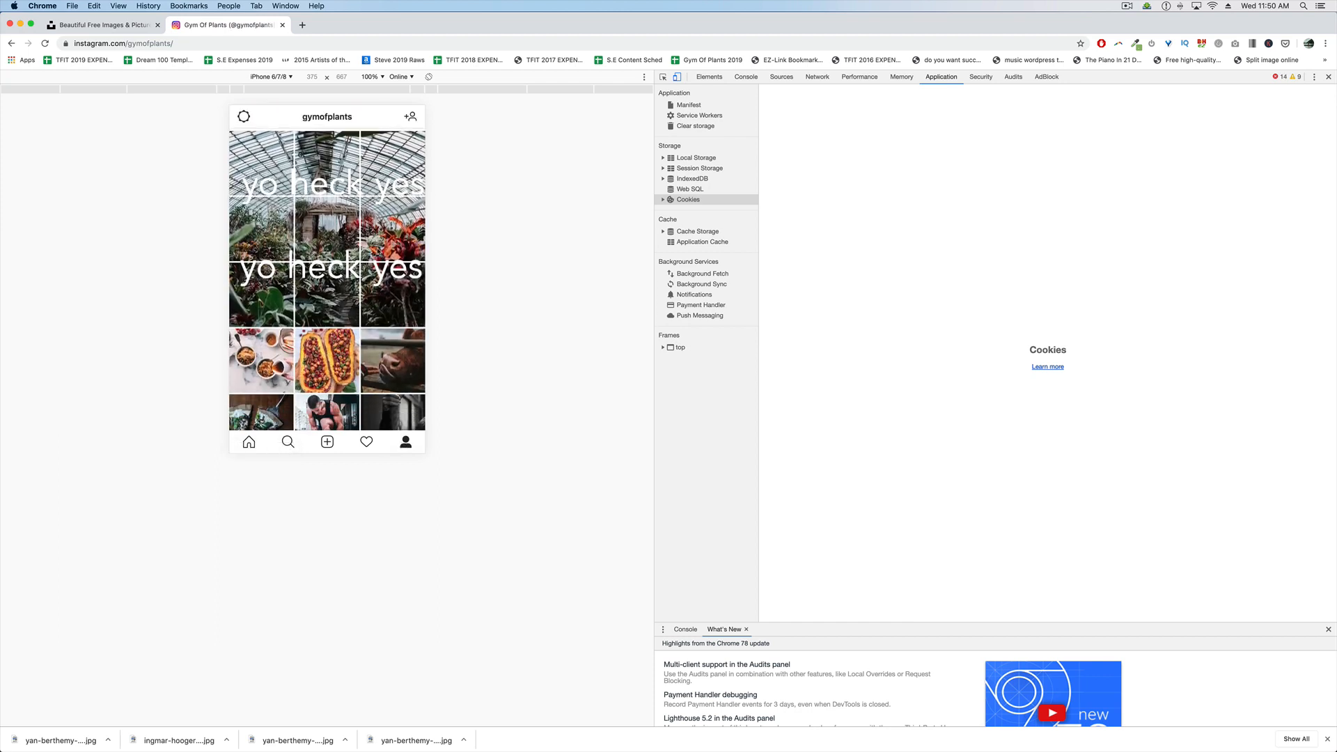
pyautogui.scroll(2, 327, 280)
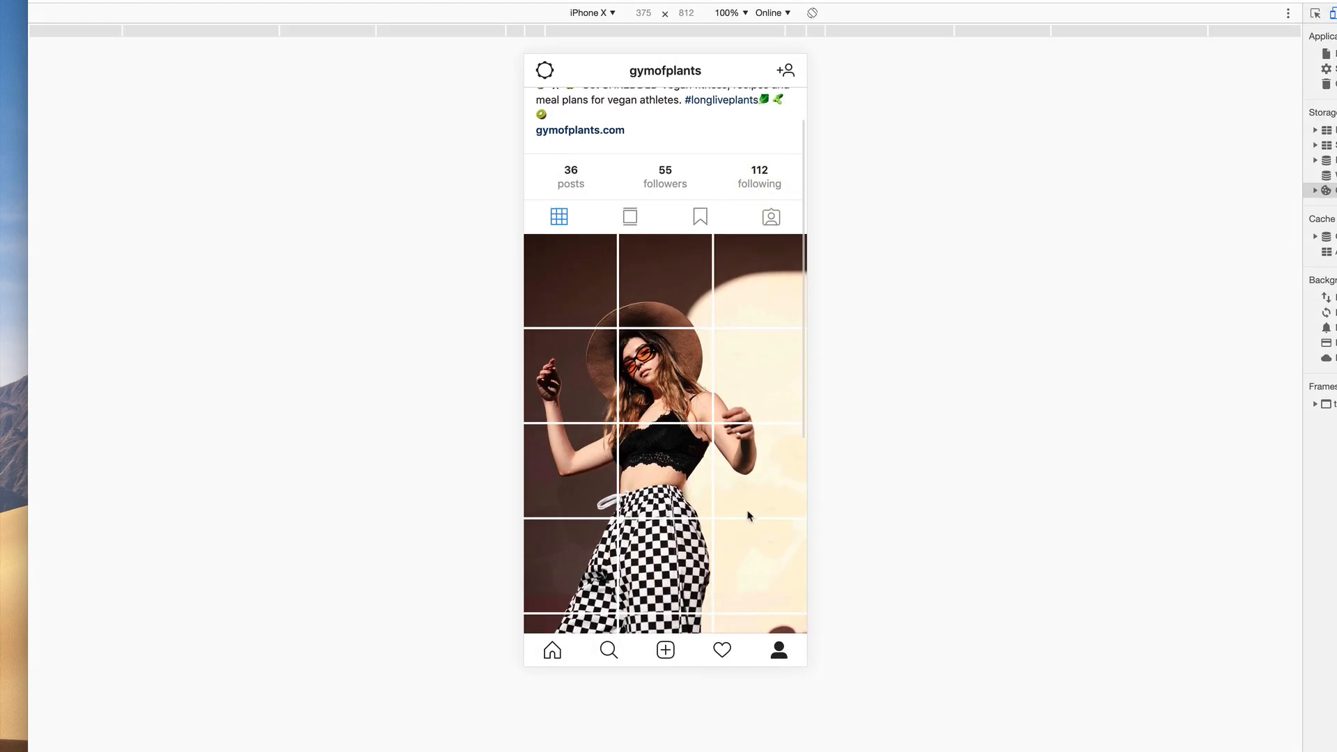
pyautogui.scroll(-5, 748, 516)
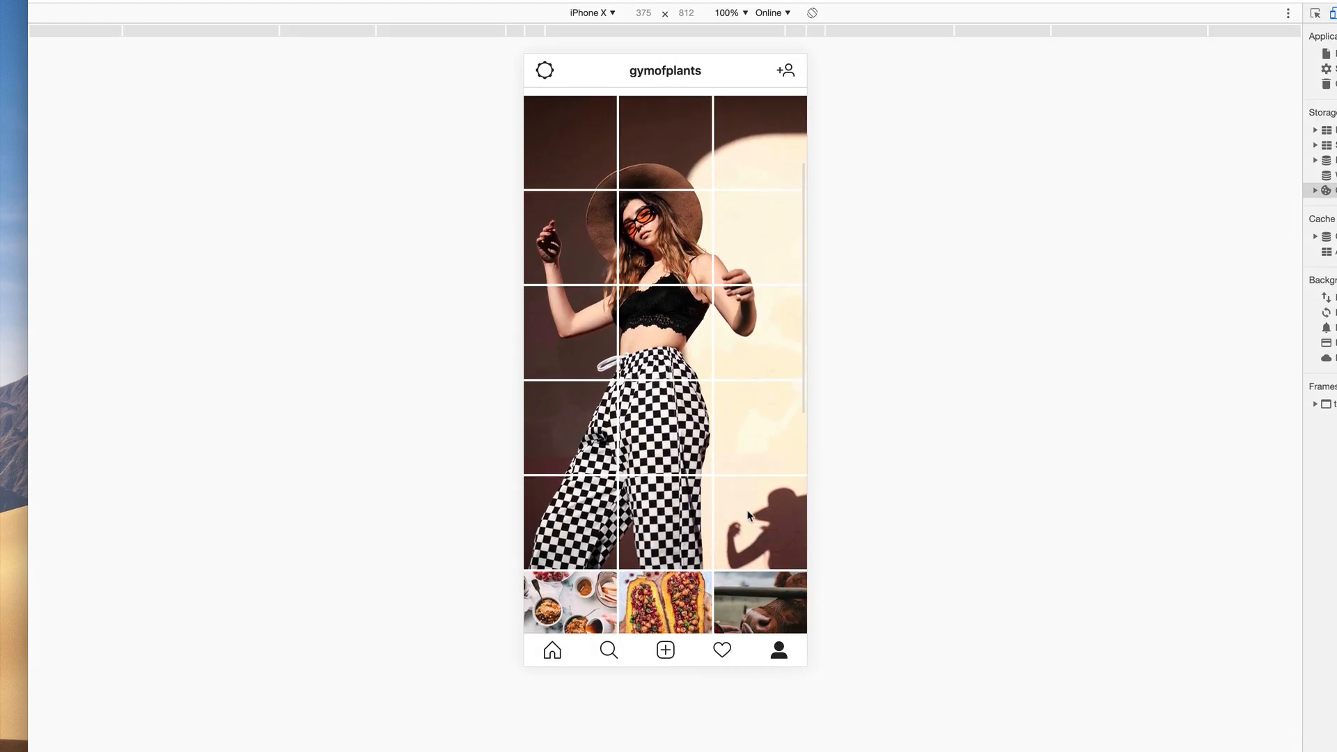
pyautogui.scroll(-3, 749, 515)
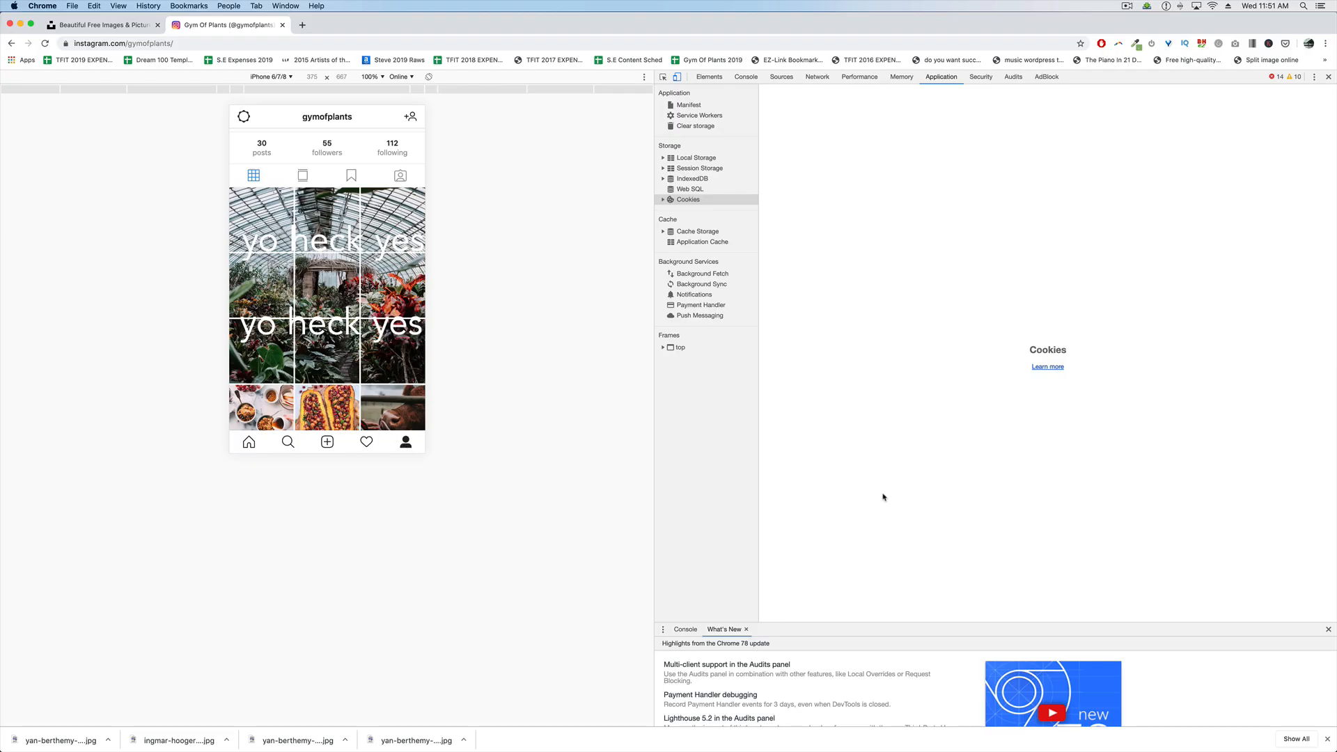